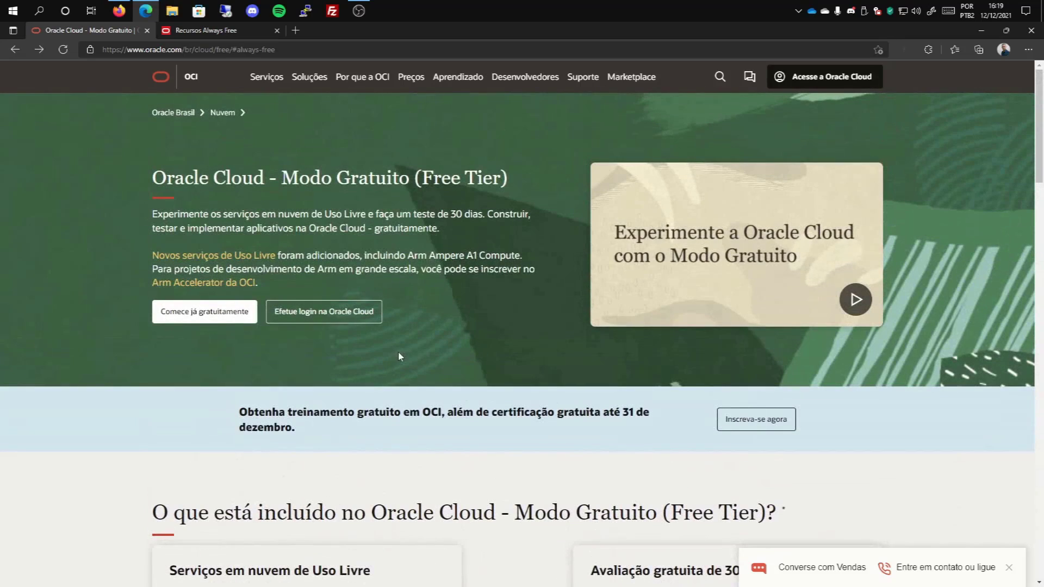
- Check the Oracle free tier page's address and find the Compute section in the Recursos Always Free documentation
click(268, 50)
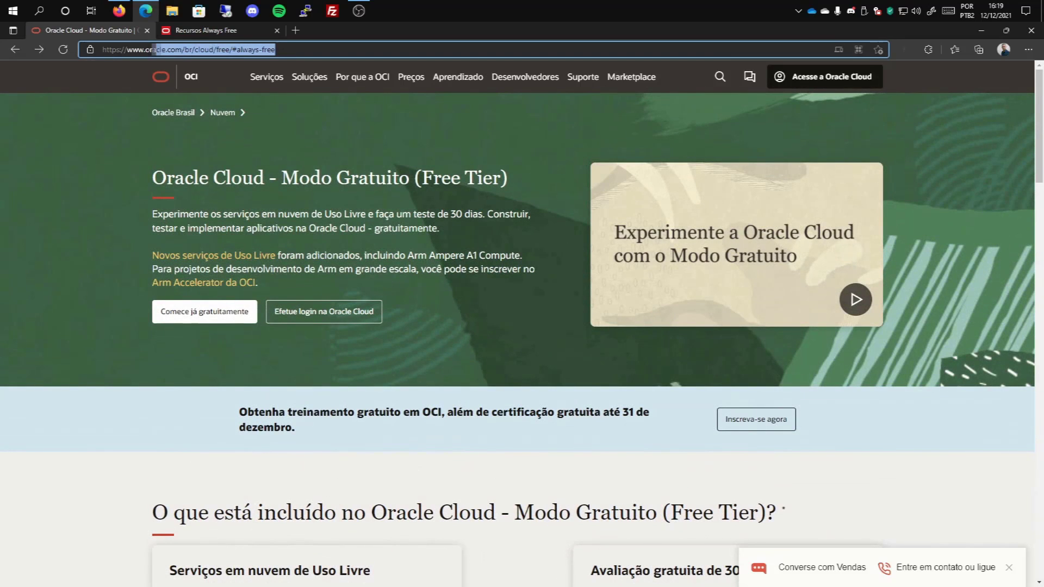
click(109, 49)
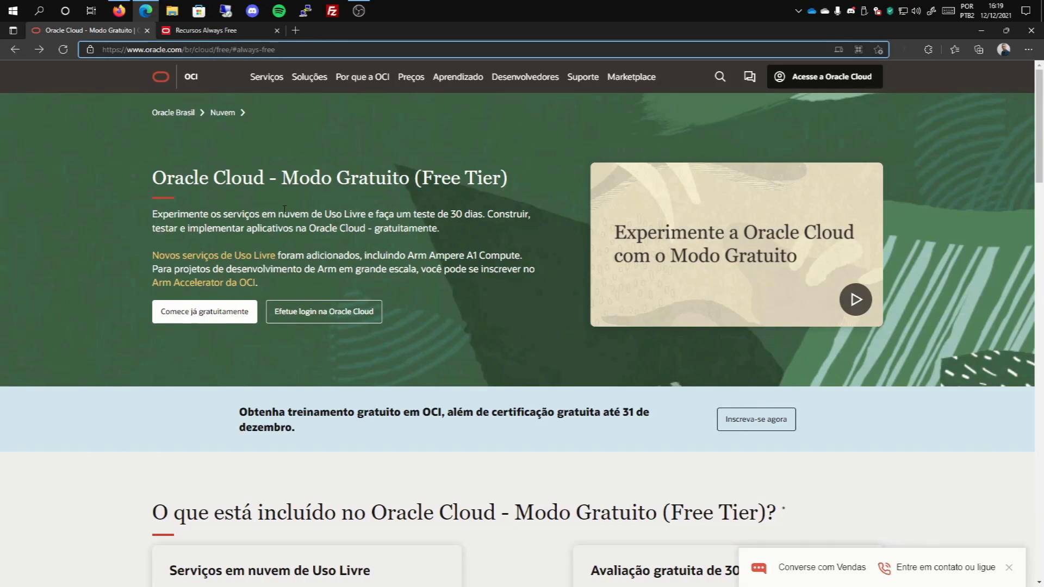
click(184, 31)
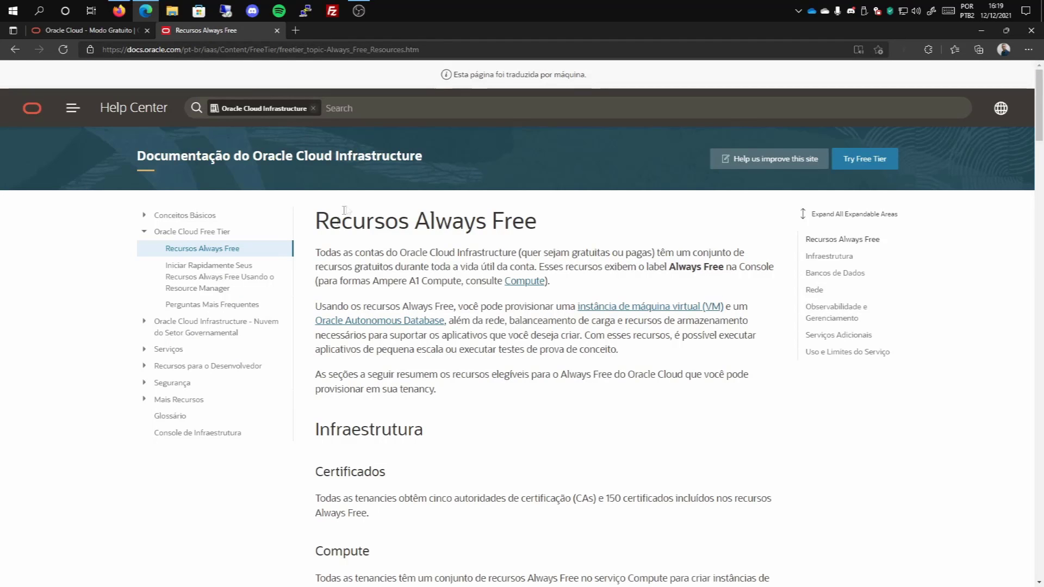
scroll(437, 334, down, 4)
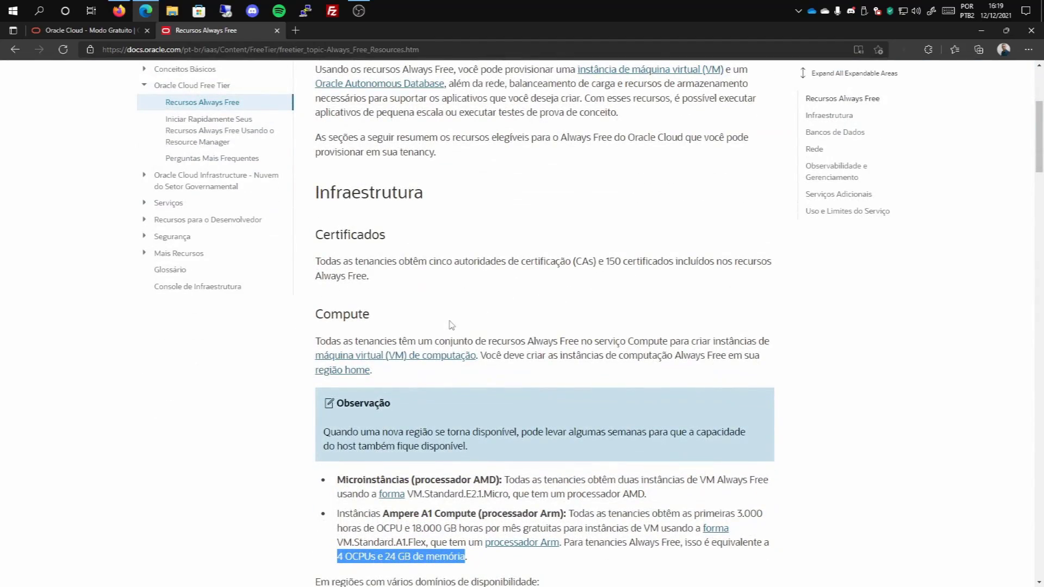
scroll(439, 184, down, 3)
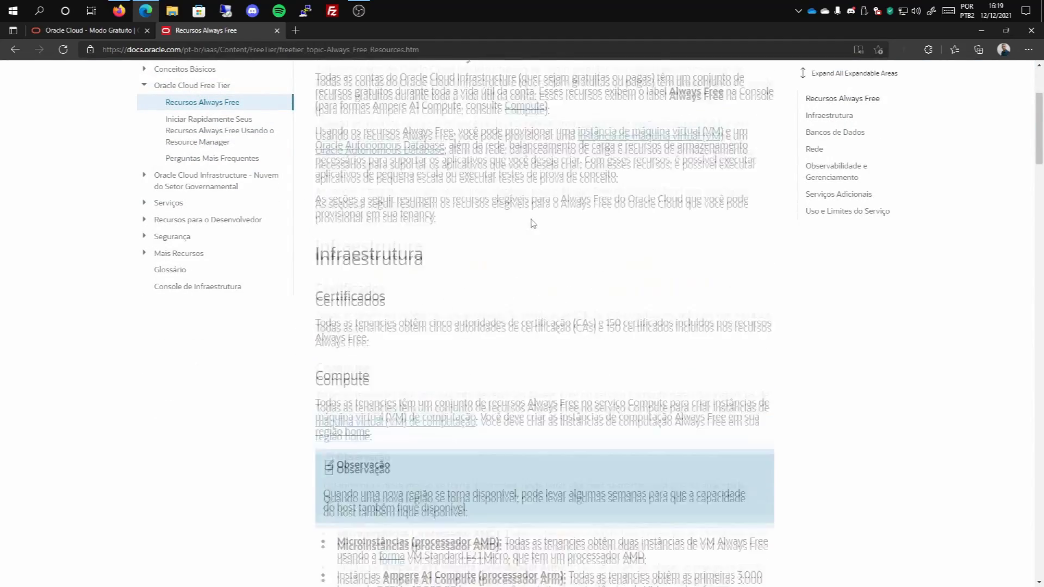
scroll(428, 270, up, 1)
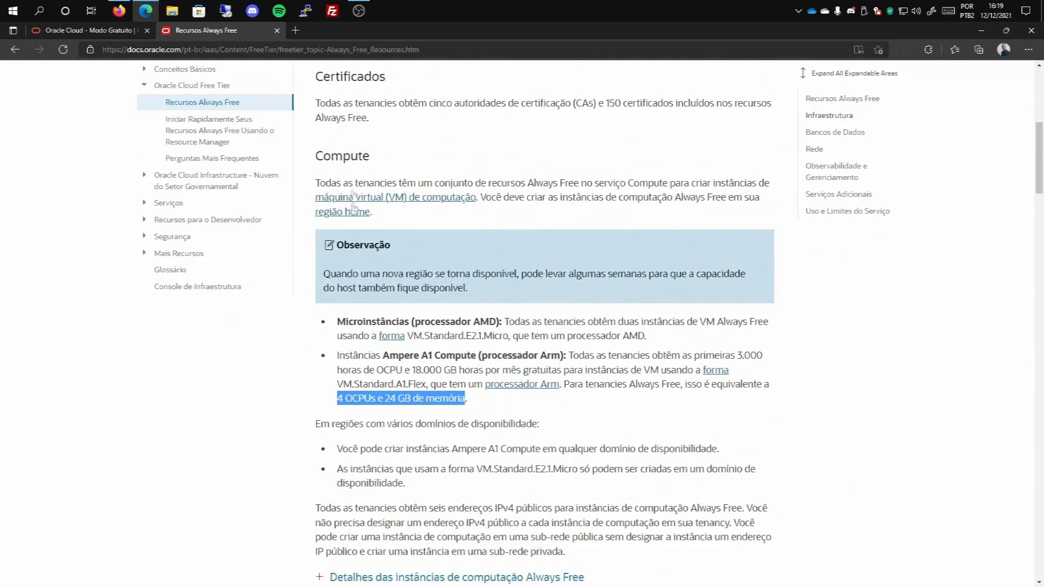
- Examine the Compute offers for the AMD micro-instances and the Ampere A1 Arm instances, including OCPU and memory allowances
drag(320, 159, 364, 160)
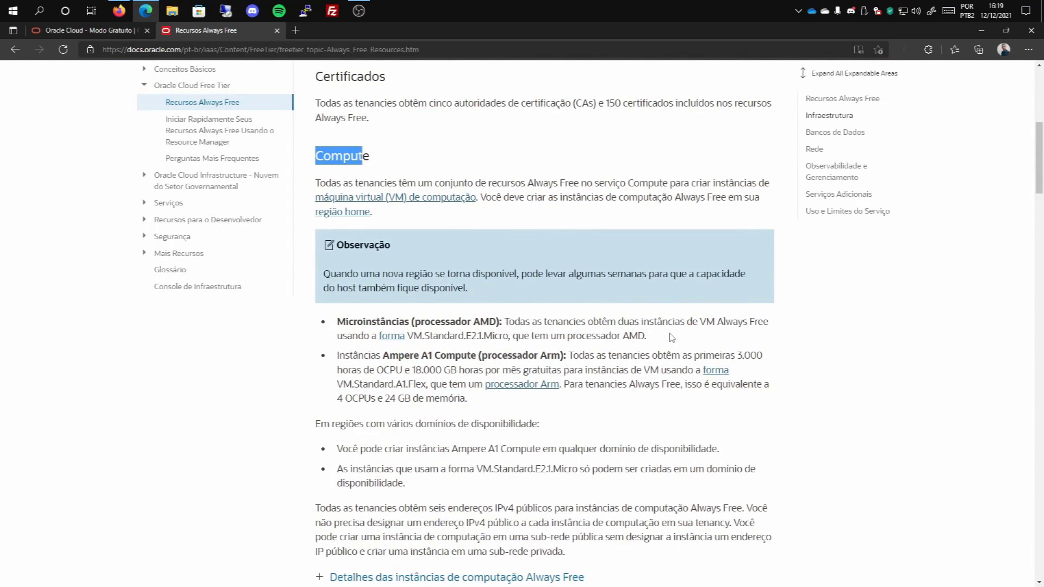
drag(338, 321, 490, 322)
click(412, 338)
drag(412, 337, 503, 336)
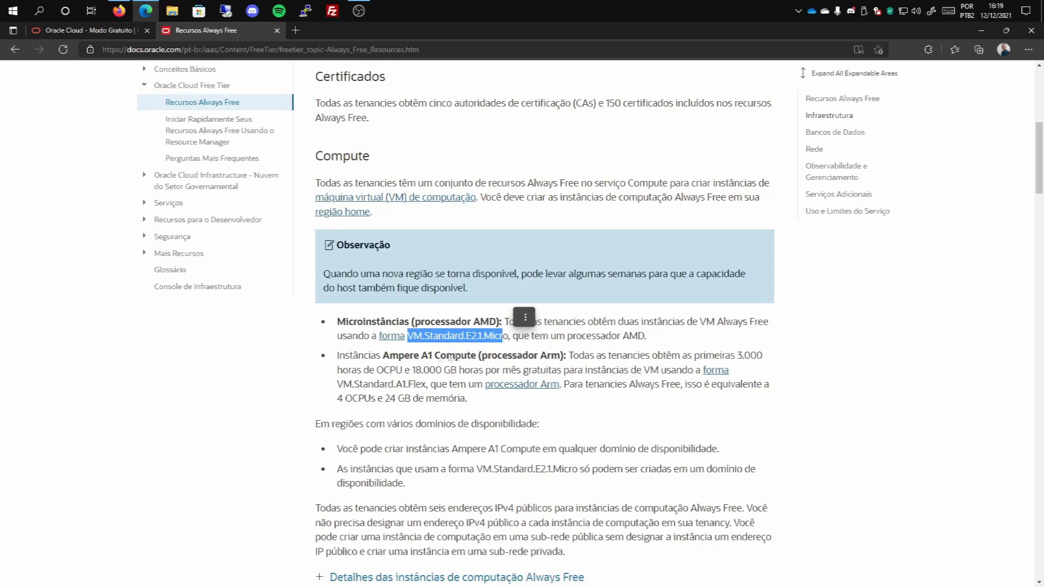
click(457, 357)
drag(340, 400, 468, 401)
click(364, 396)
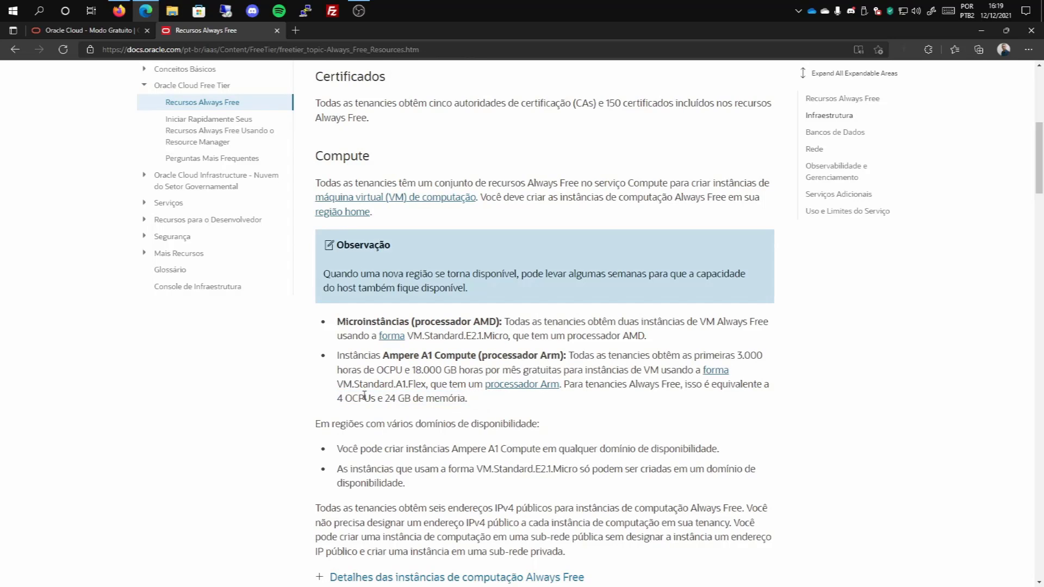
drag(345, 396, 466, 400)
- Skim the remaining Always Free resources down to the service usage and limits section
scroll(430, 269, down, 10)
scroll(430, 269, down, 15)
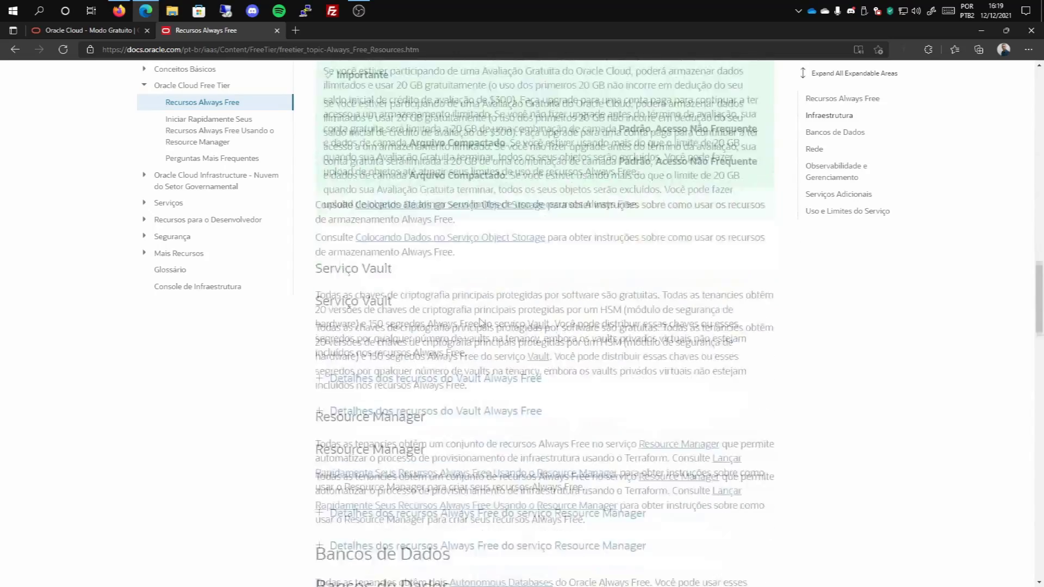
scroll(548, 366, down, 15)
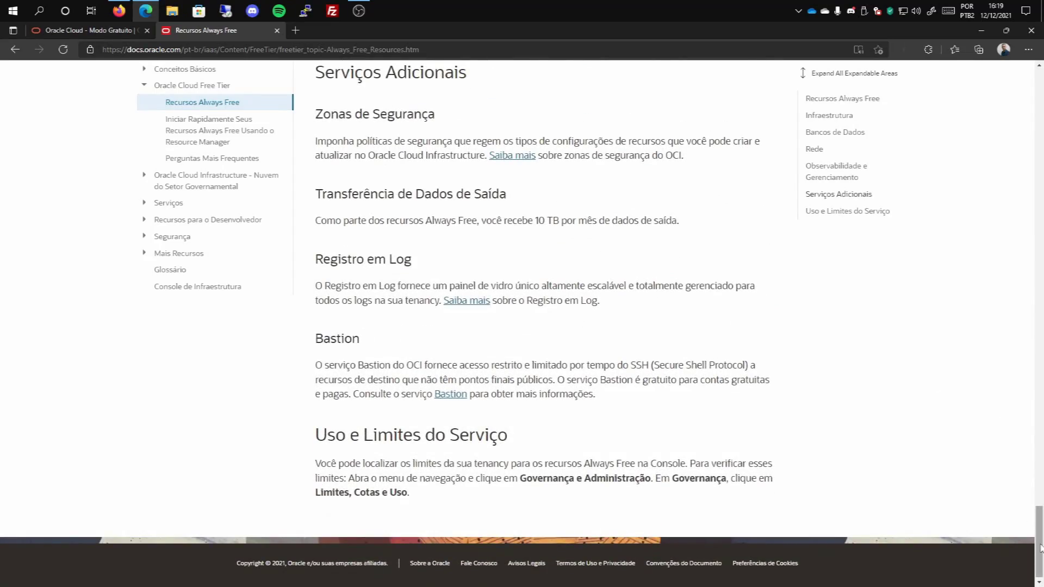
key(Home)
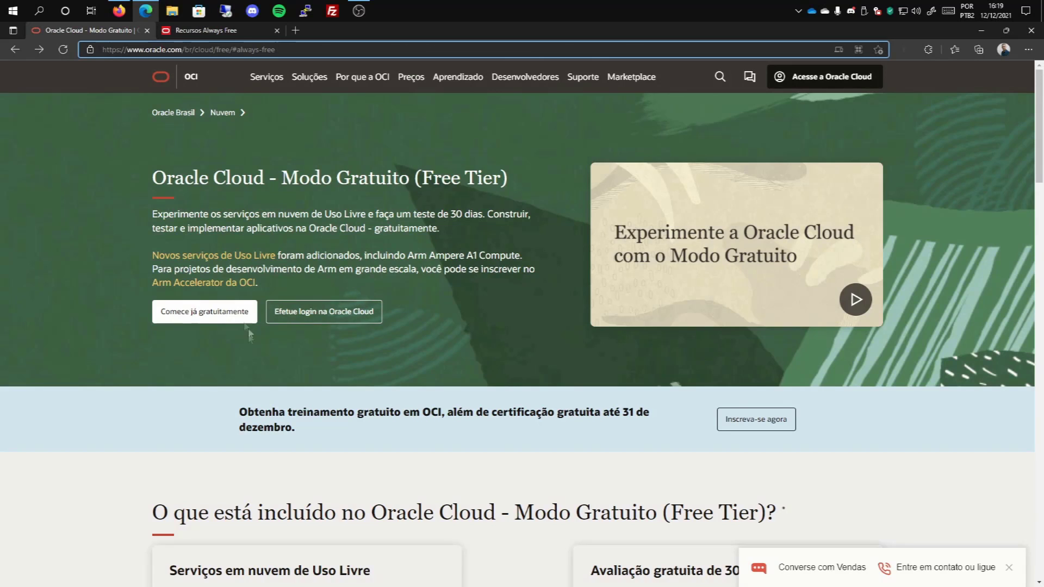
- Start the free Oracle Cloud sign-up from the free tier page and dismiss the page translation offer
click(219, 310)
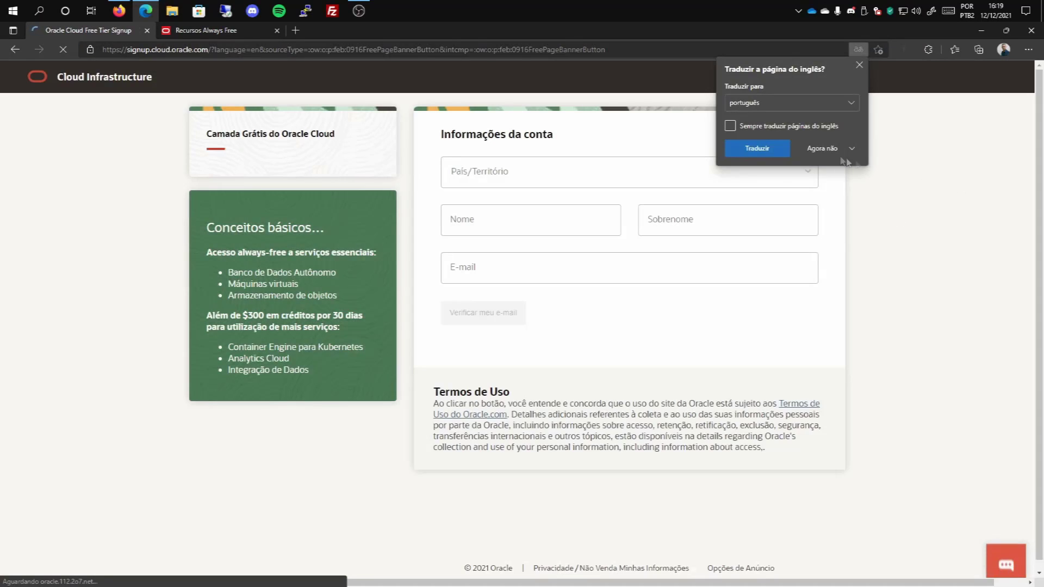
click(851, 148)
click(865, 169)
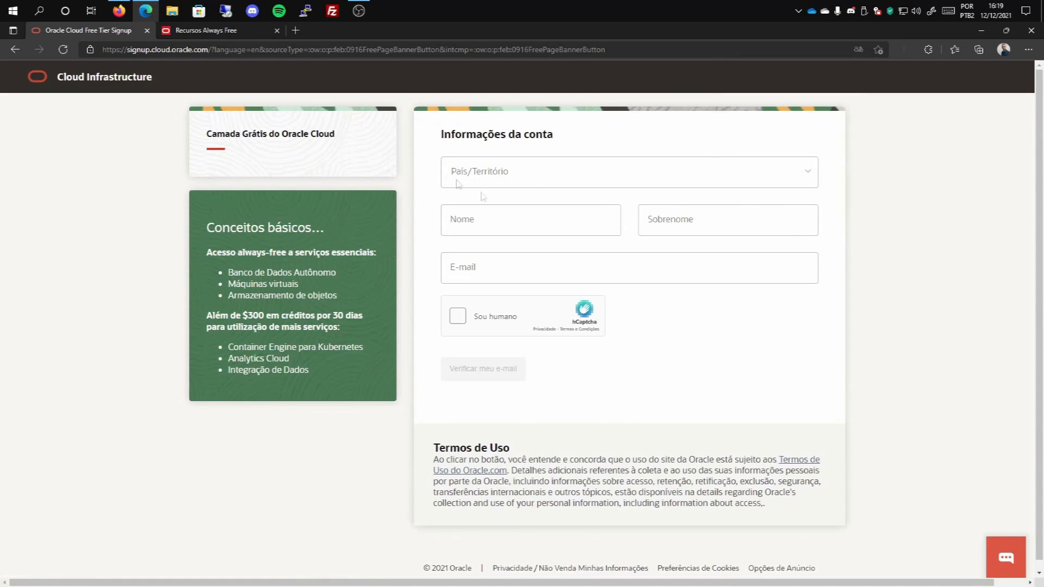
- Set the country in the sign-up form to Brasil and move to the e-mail field
click(555, 183)
text(bra)
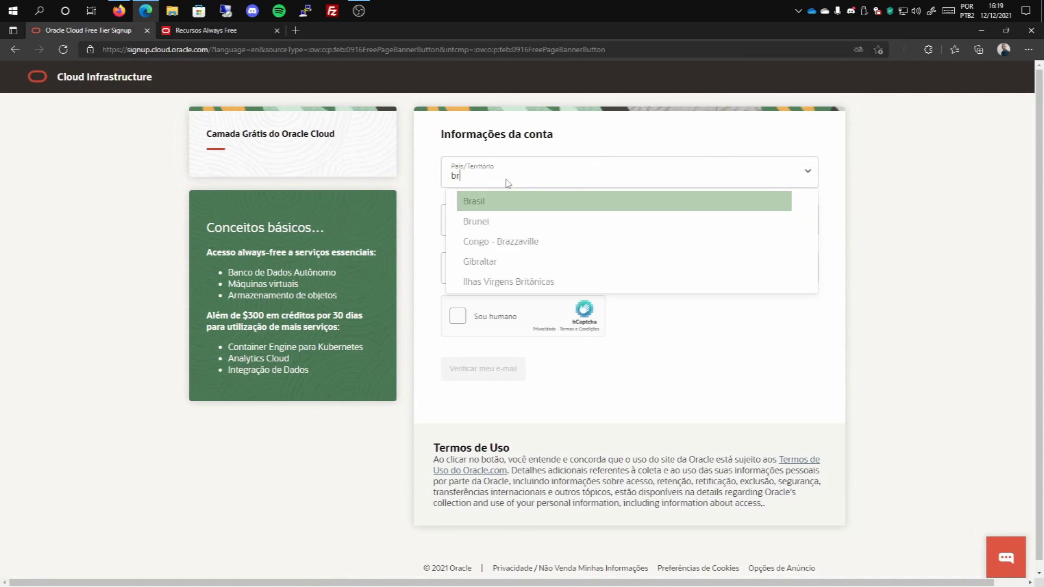
click(487, 211)
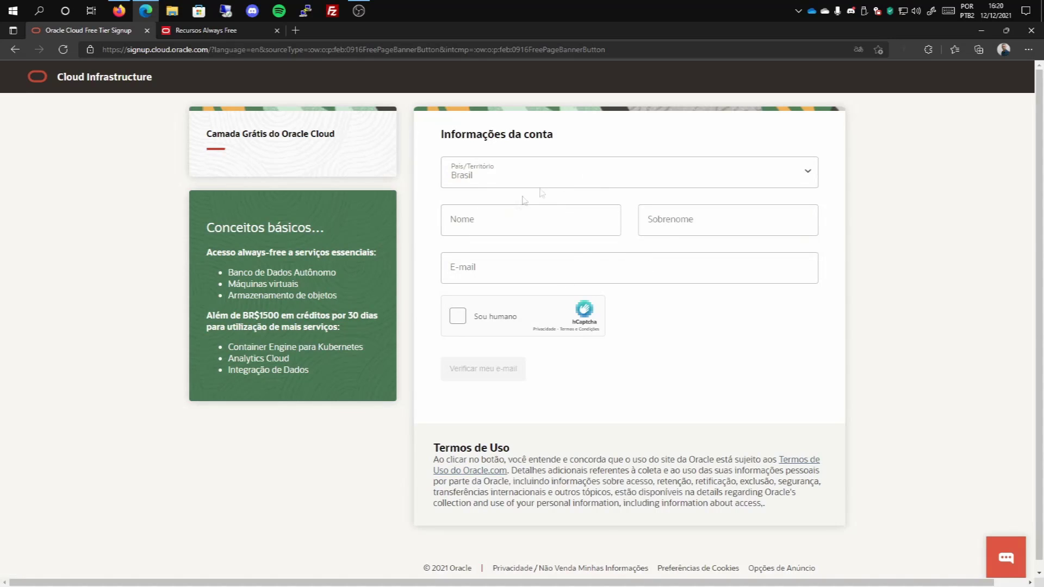
click(469, 269)
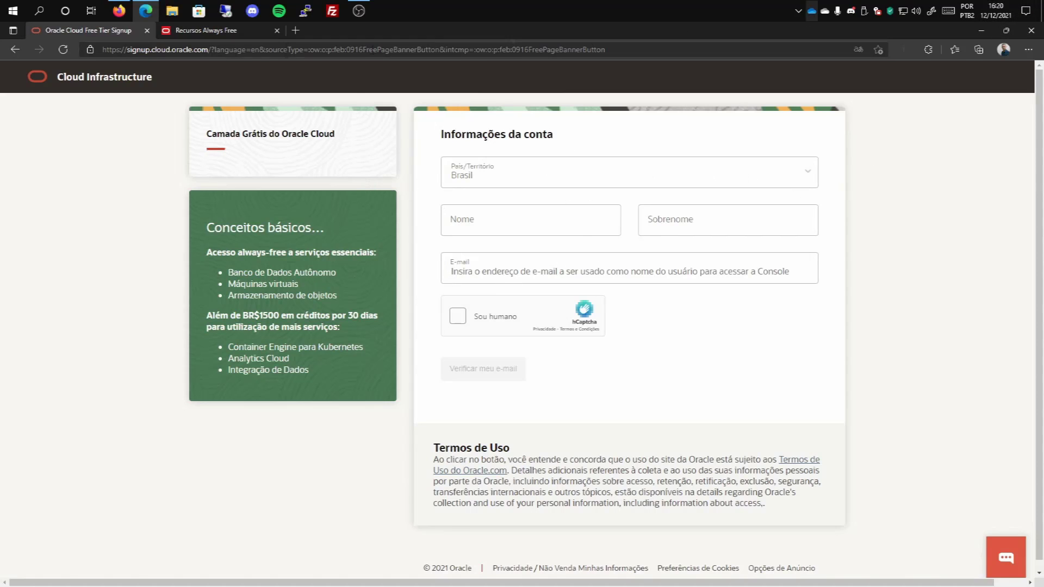
- Switch to the Oracle Cloud console in Firefox and examine the home page's quickstarts, launch resources and trial billing information
click(119, 11)
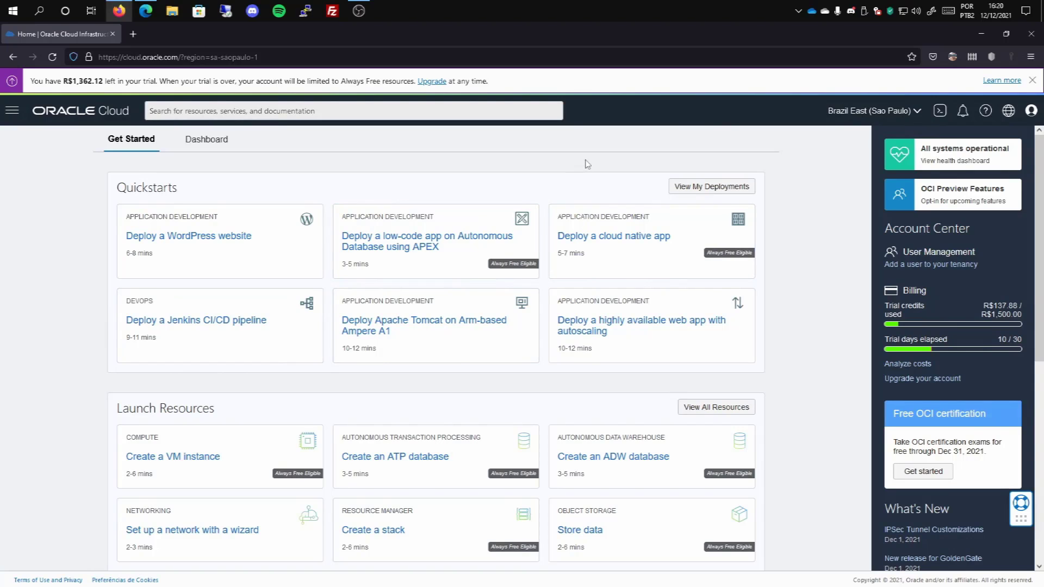
scroll(148, 342, down, 2)
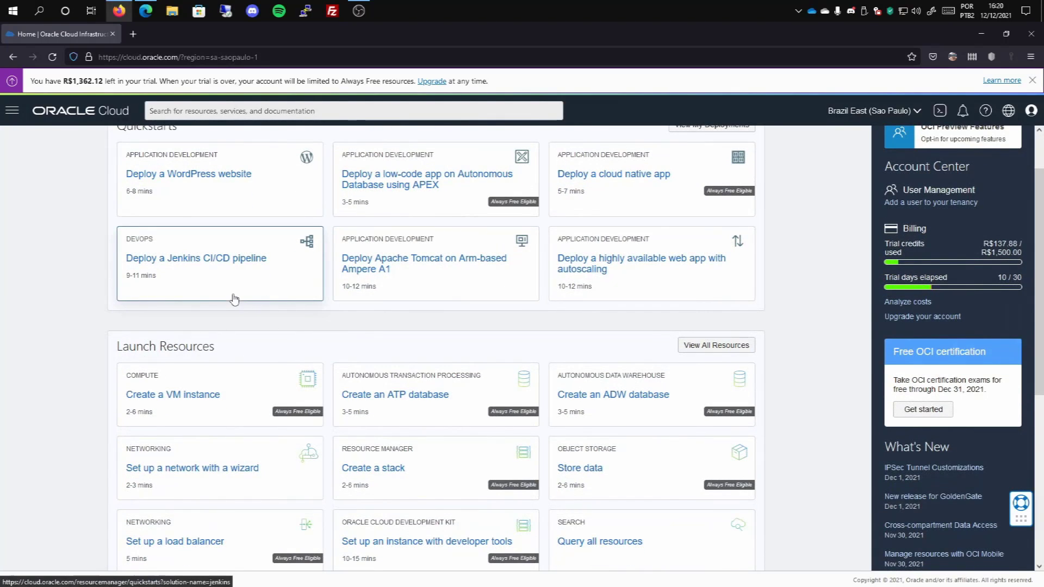
scroll(492, 239, up, 2)
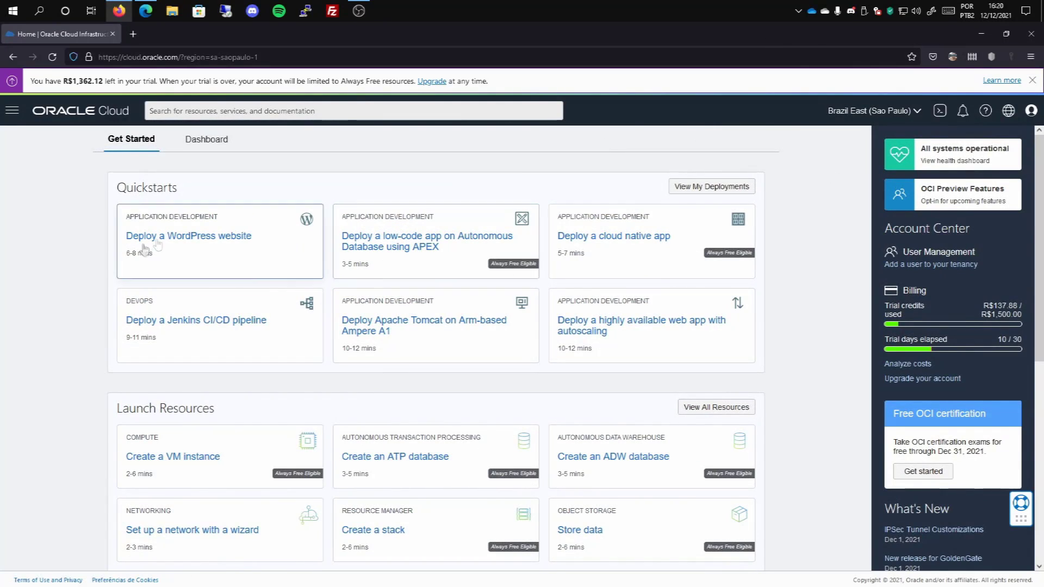
scroll(230, 329, down, 2)
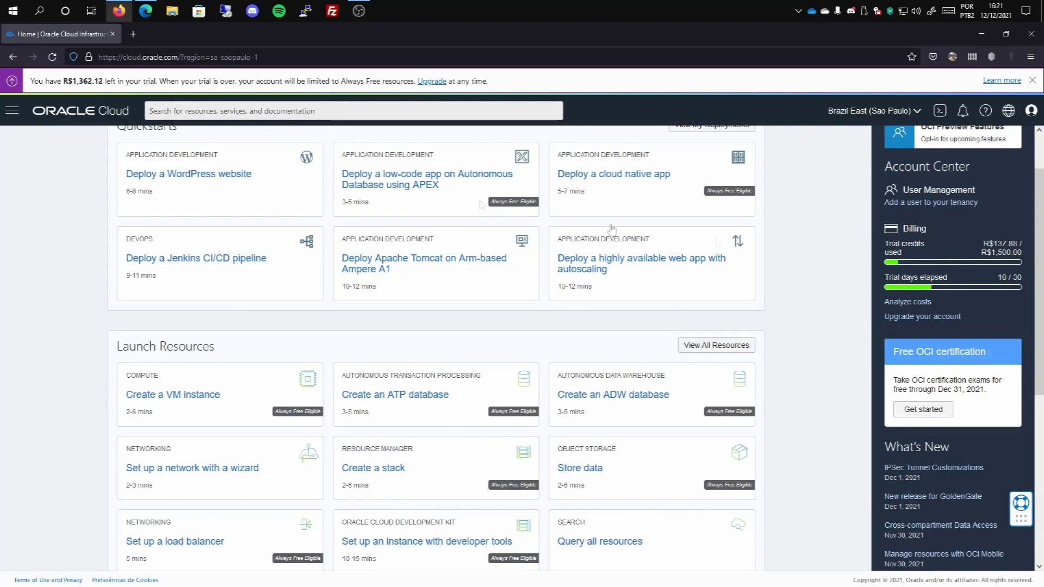
drag(976, 255, 1008, 244)
click(1024, 256)
click(1021, 252)
click(1002, 253)
click(1013, 243)
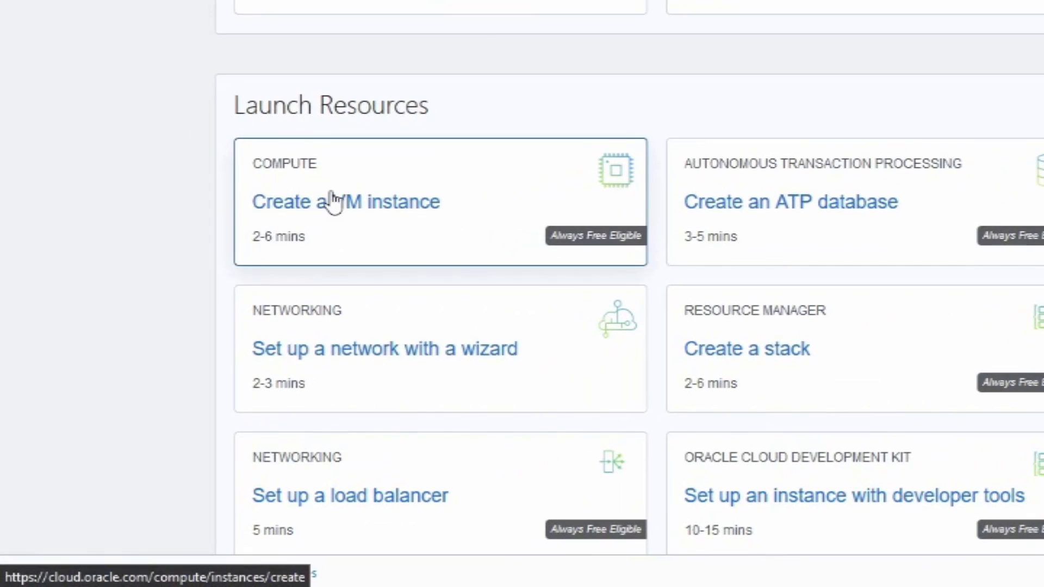
- Start creating a VM instance and name it instance-crazyaulas
click(410, 200)
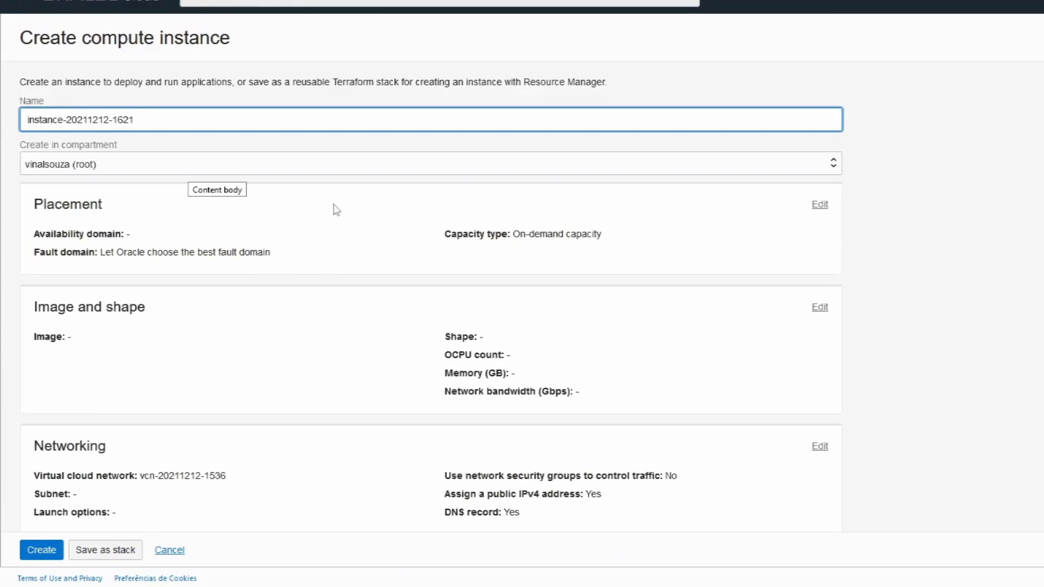
drag(158, 120, 64, 119)
text(cra)
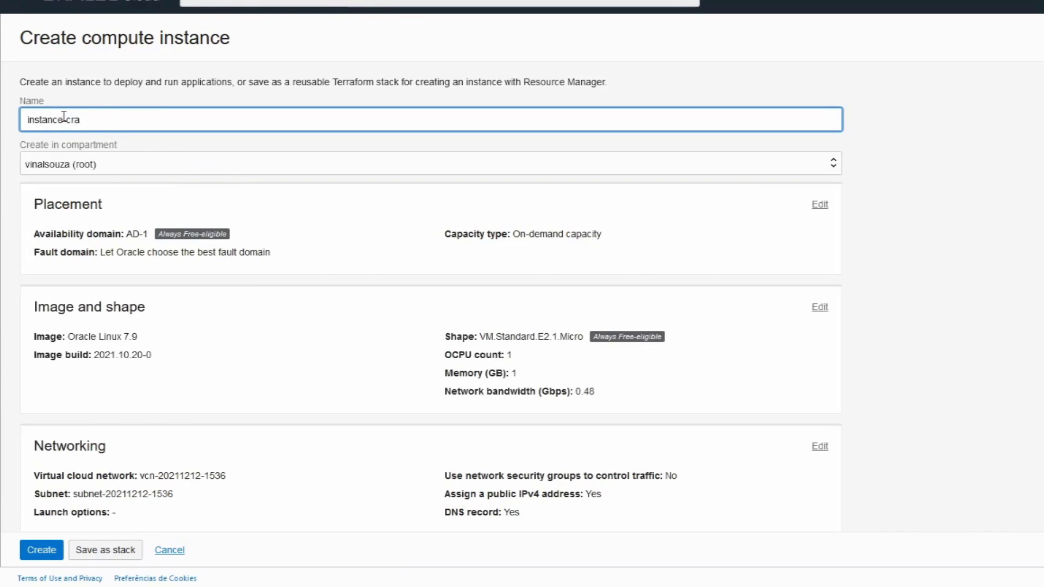
text(zyaulas)
- Open the new instance's image and shape settings for editing
scroll(264, 109, down, 2)
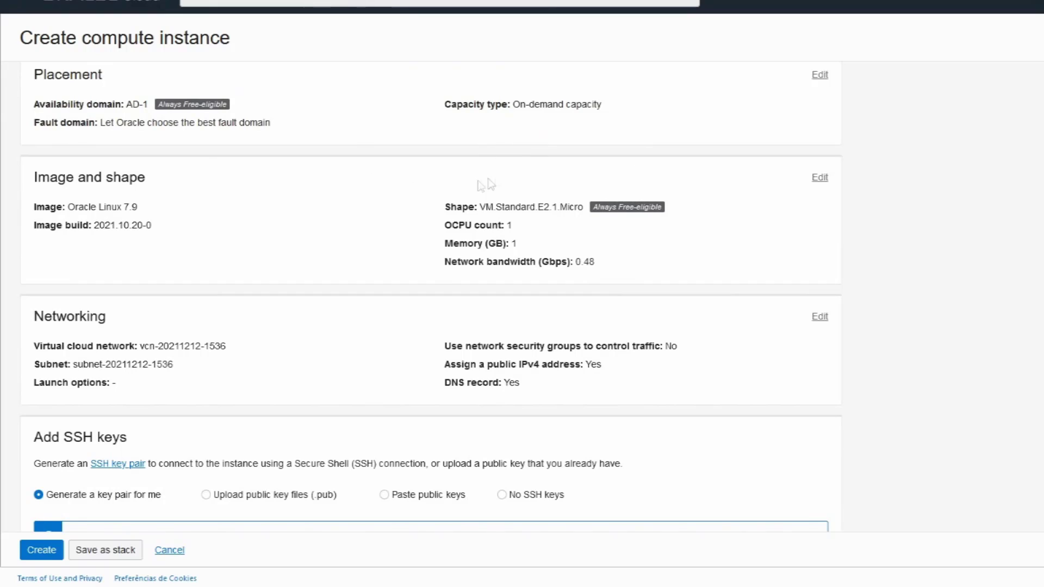
mouse_move(35, 178)
mouse_down()
mouse_move(149, 181)
mouse_move(35, 179)
mouse_up()
click(819, 180)
scroll(394, 246, down, 1)
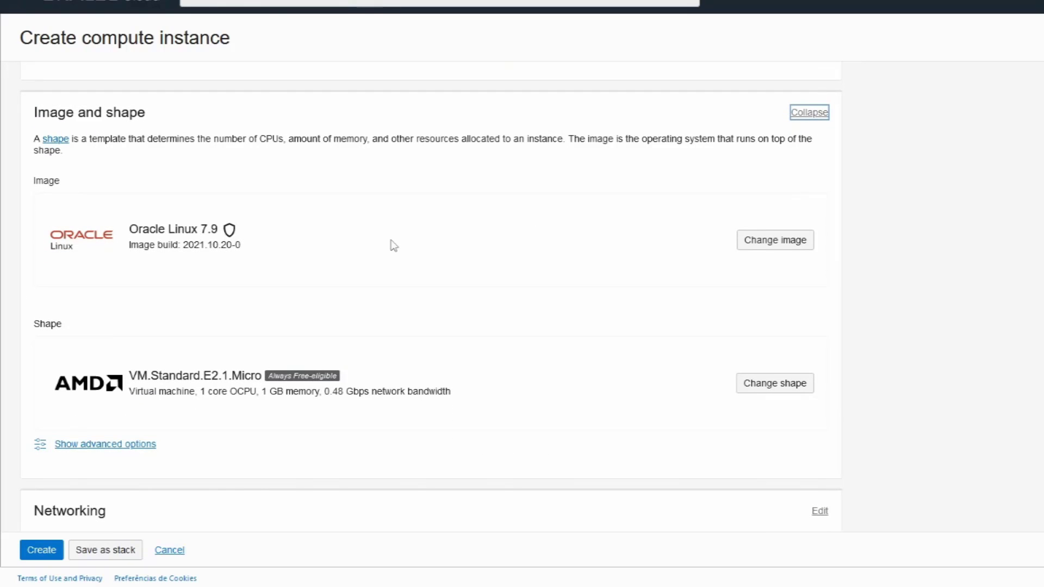
- Compare the VM.Standard.E2.1.Micro shape and its memory with the AMD micro-instance entry in the Always Free documentation in Edge
drag(125, 383, 260, 379)
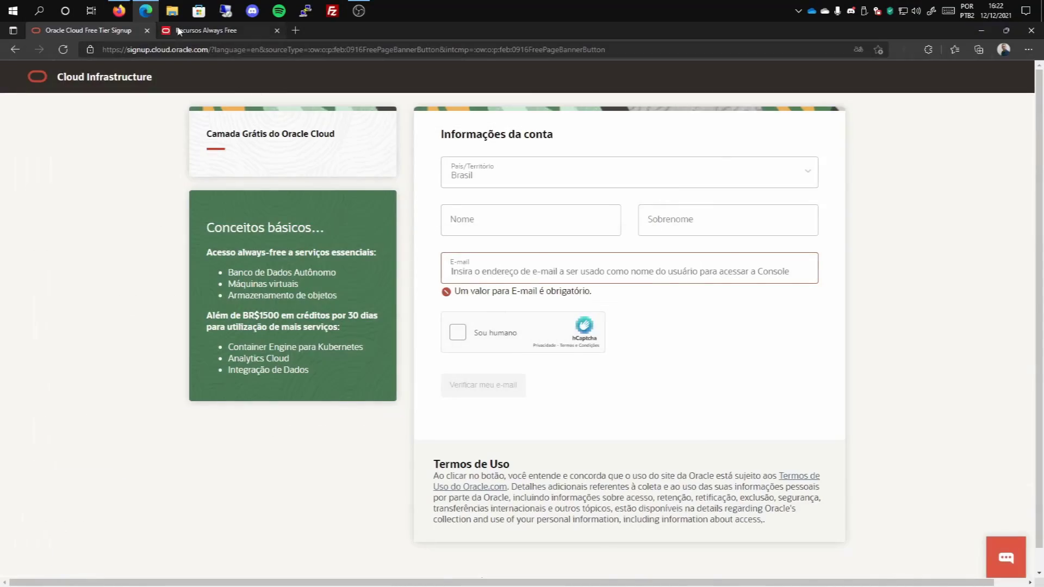
click(178, 31)
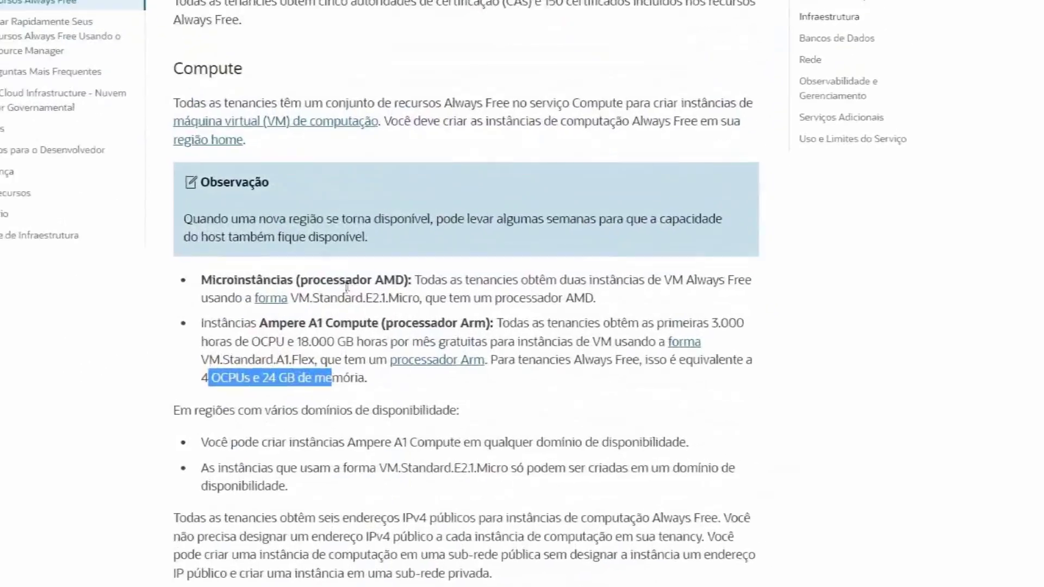
drag(291, 298, 379, 283)
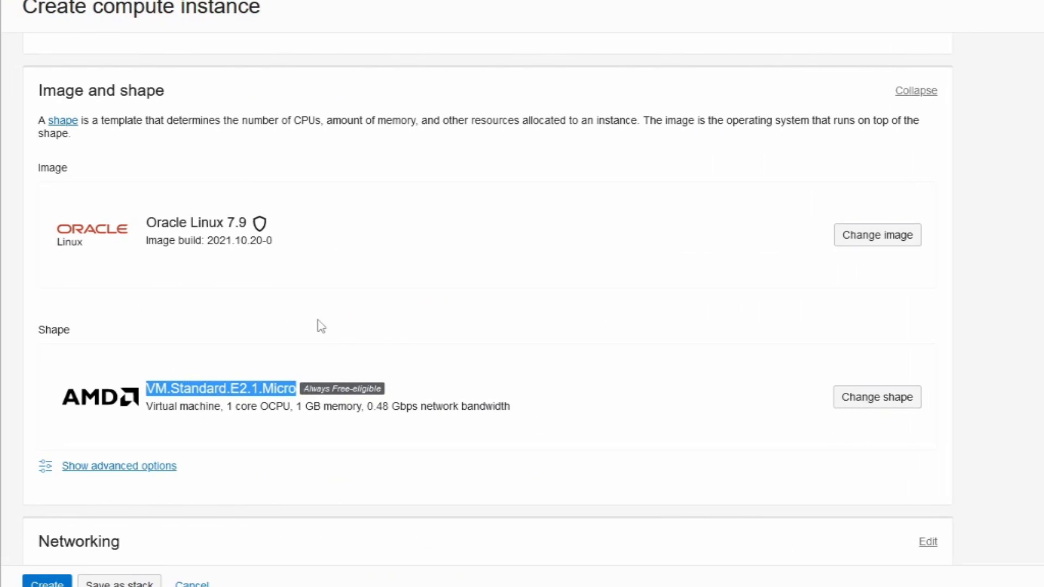
drag(226, 405, 303, 408)
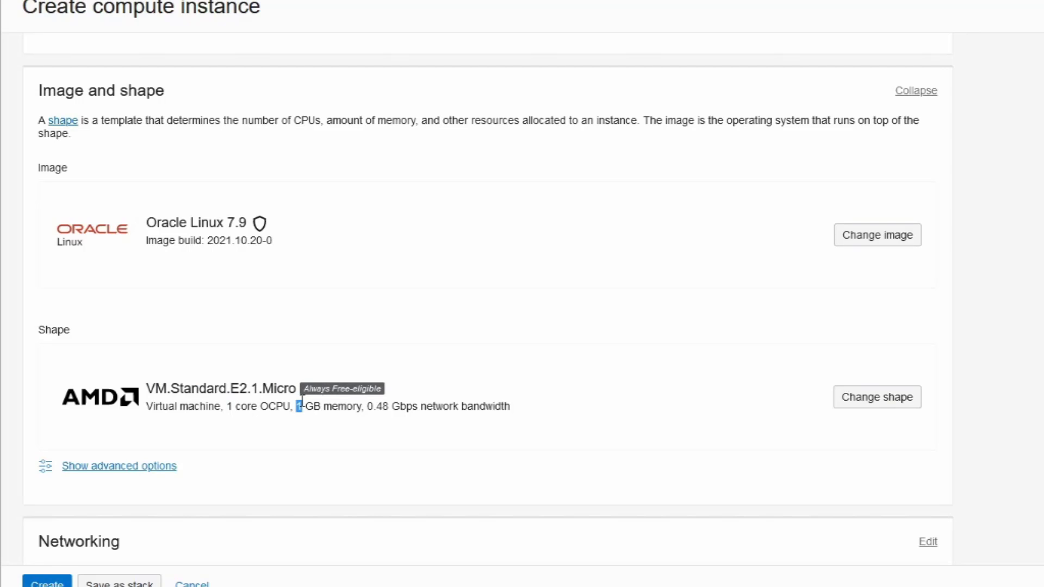
- Browse the available shapes, choose the Ampere series and select VM.Standard.A1.Flex, bringing up its OCPU and memory settings
click(877, 398)
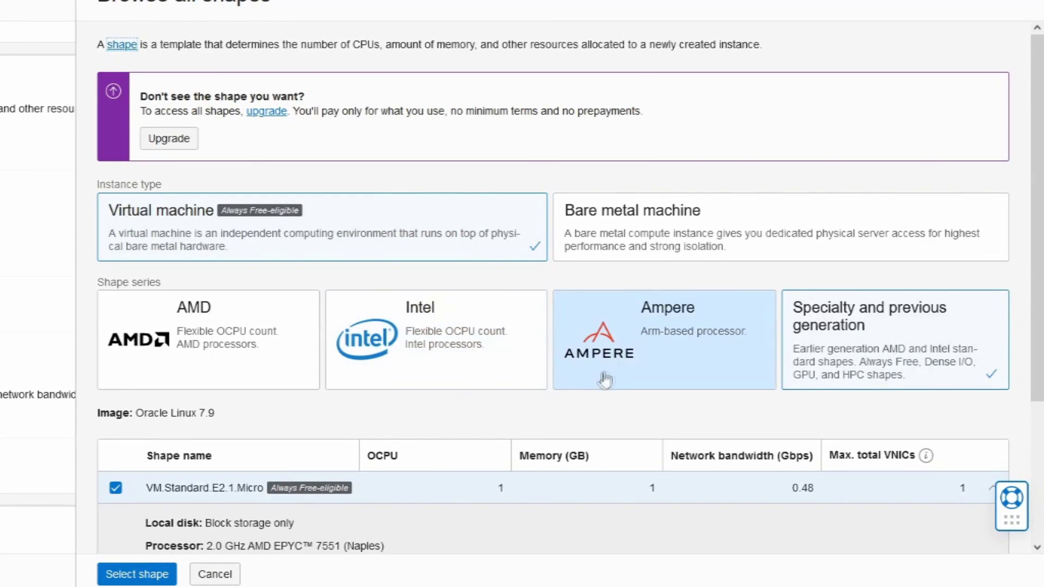
click(662, 340)
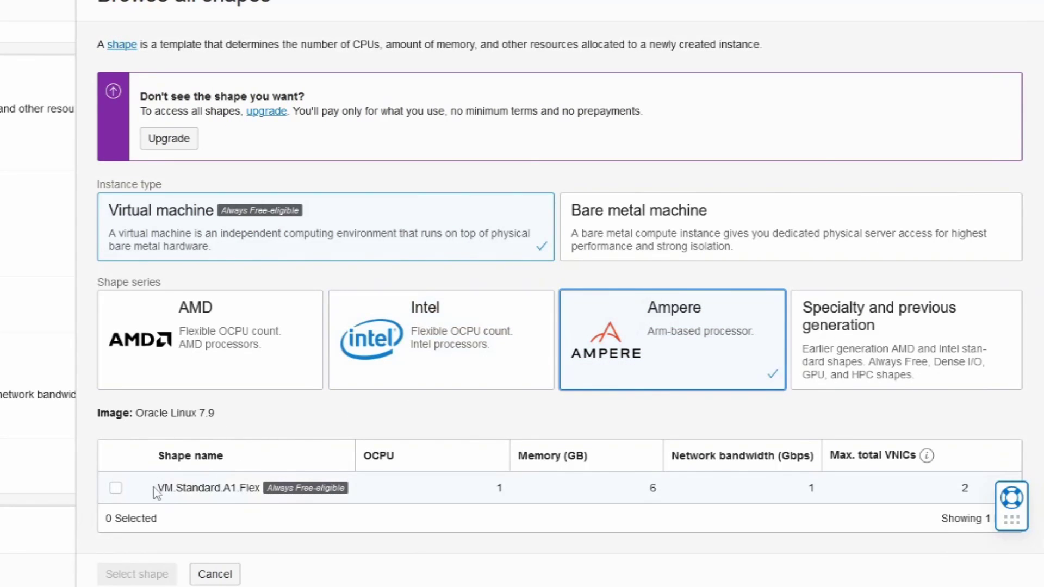
drag(270, 488, 351, 492)
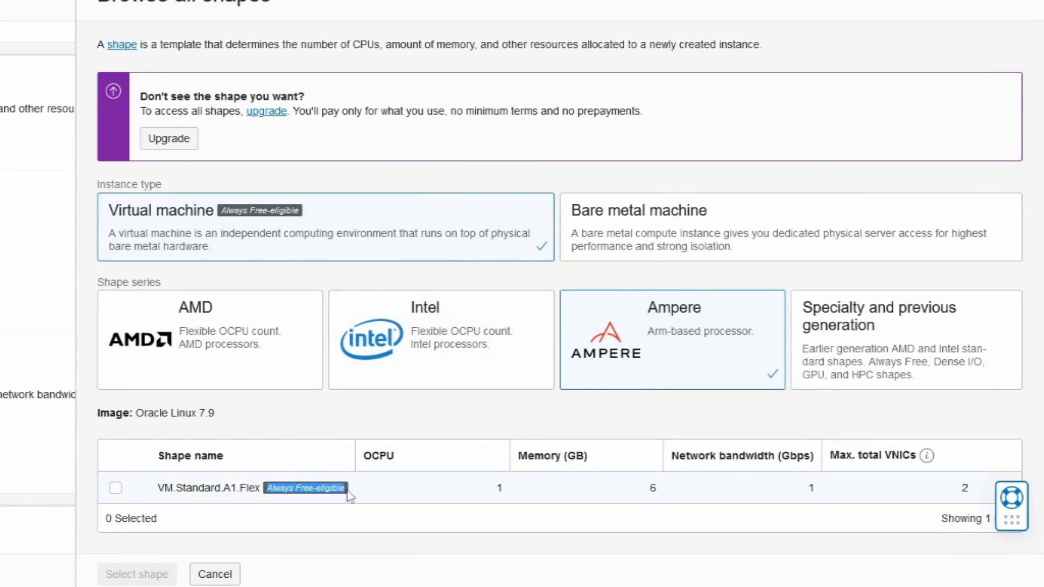
click(116, 488)
scroll(466, 322, down, 4)
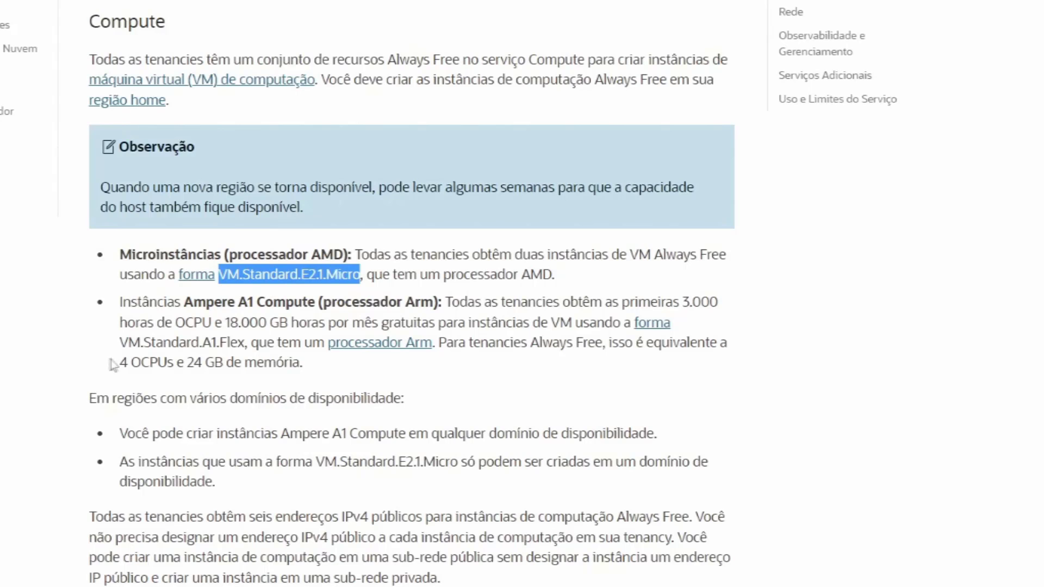
- Check the Always Free OCPU and memory allowance for Ampere A1 instances in the documentation in Edge
drag(120, 363, 218, 362)
click(240, 363)
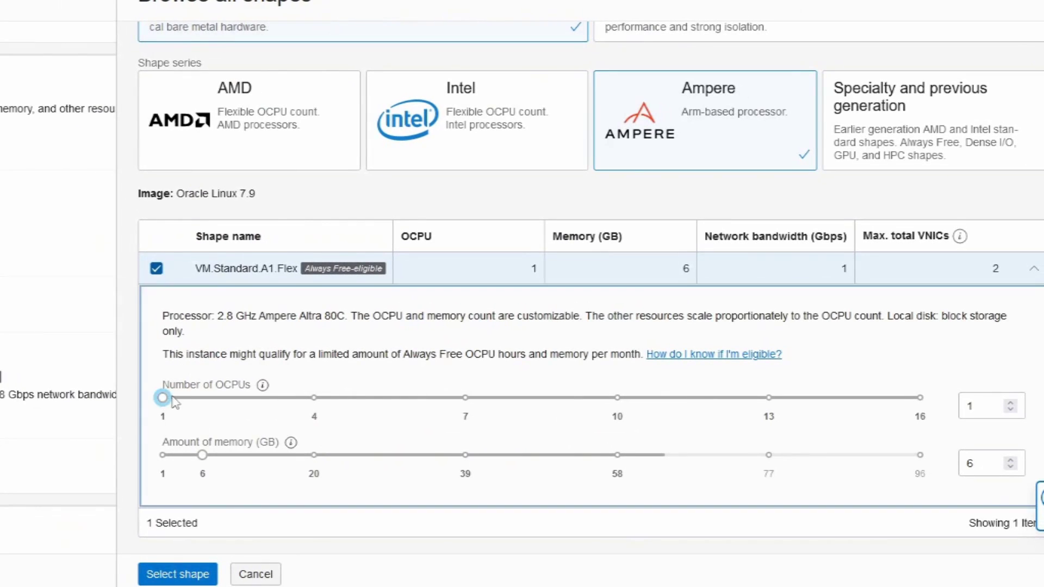
- Set the VM.Standard.A1.Flex shape to 4 OCPUs and 24 GB of memory, and apply it to the instance
click(314, 398)
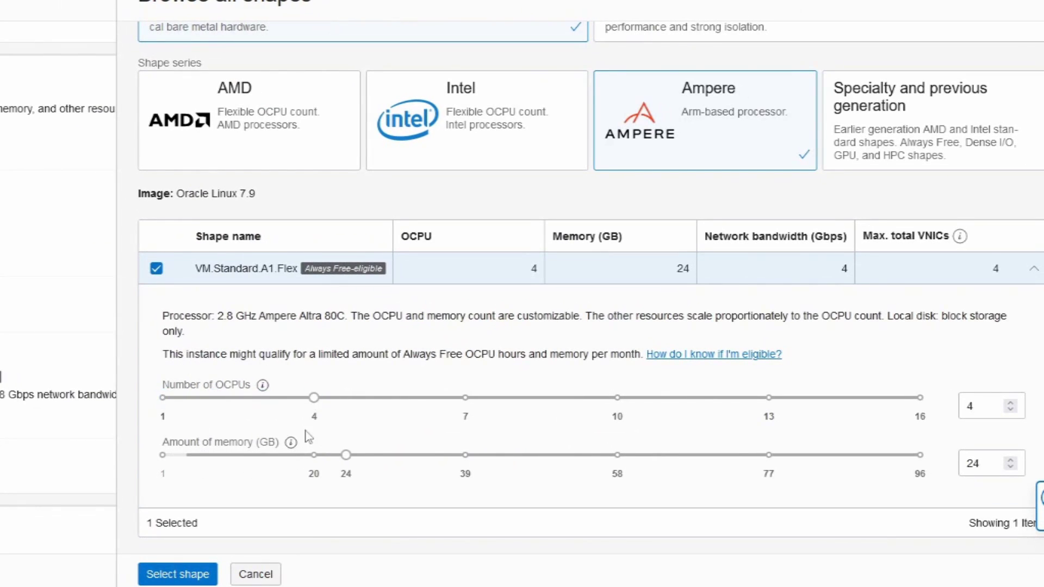
double_click(982, 403)
double_click(975, 460)
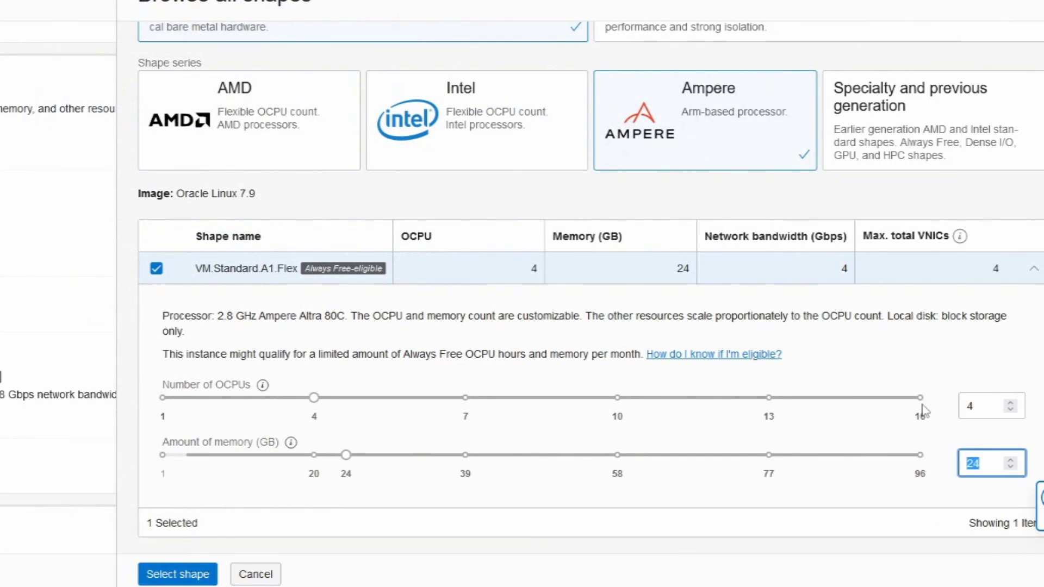
click(988, 409)
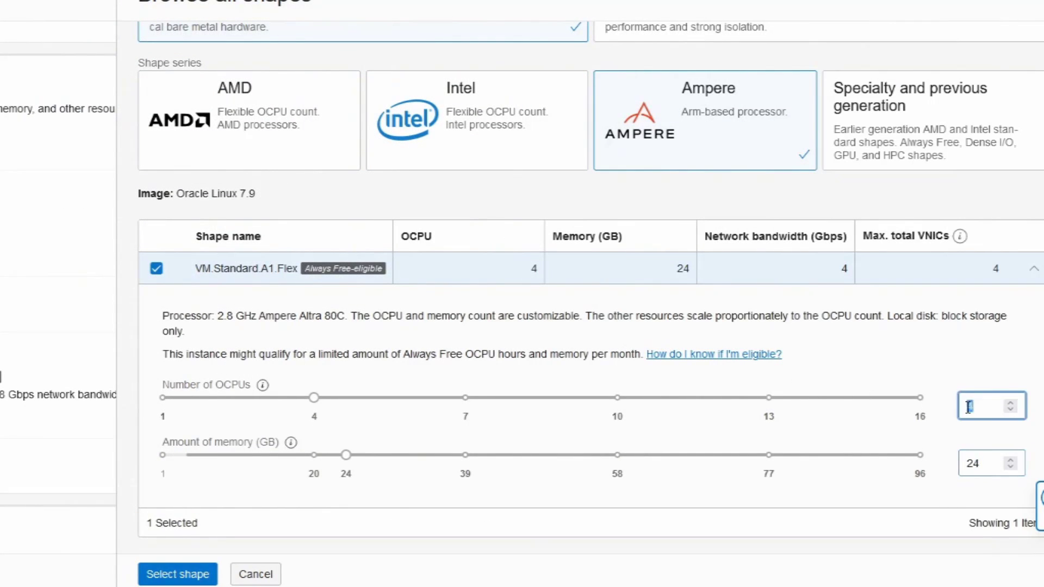
click(959, 465)
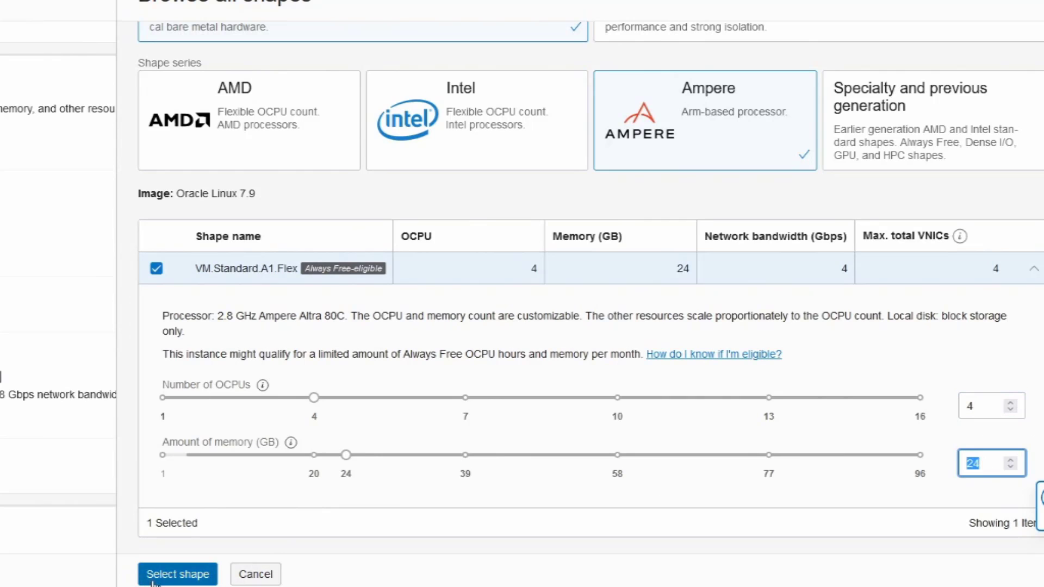
click(172, 574)
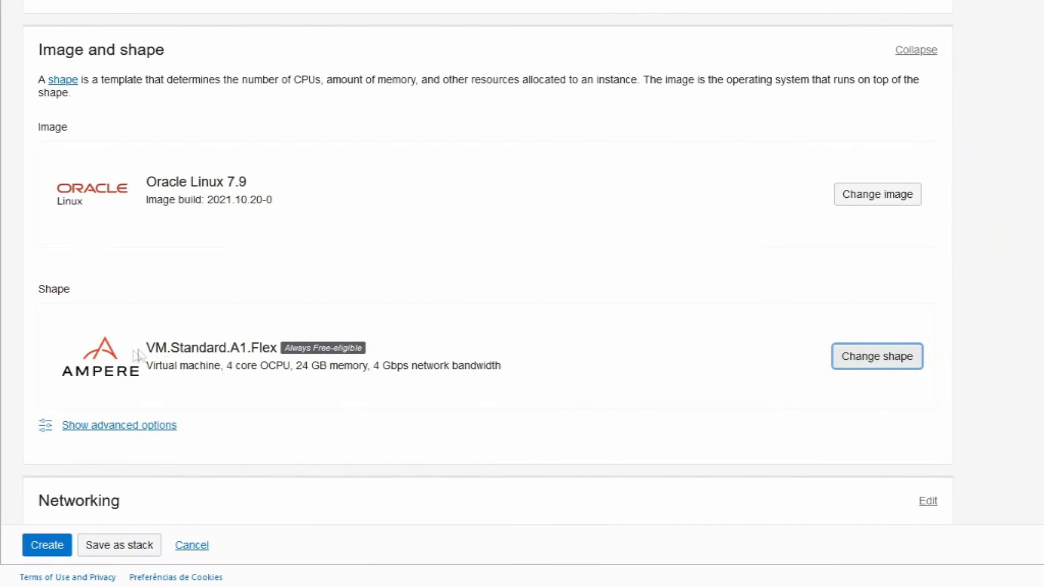
- Bring up the image choices for the instance and review the image sources and available platform images, including Windows
click(237, 188)
drag(147, 176, 252, 195)
click(202, 193)
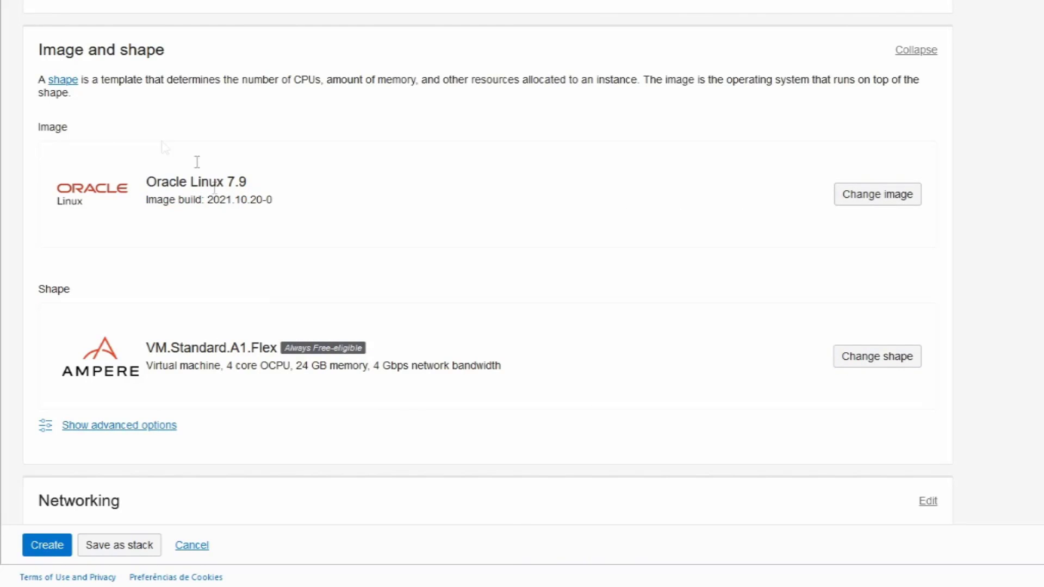
click(881, 202)
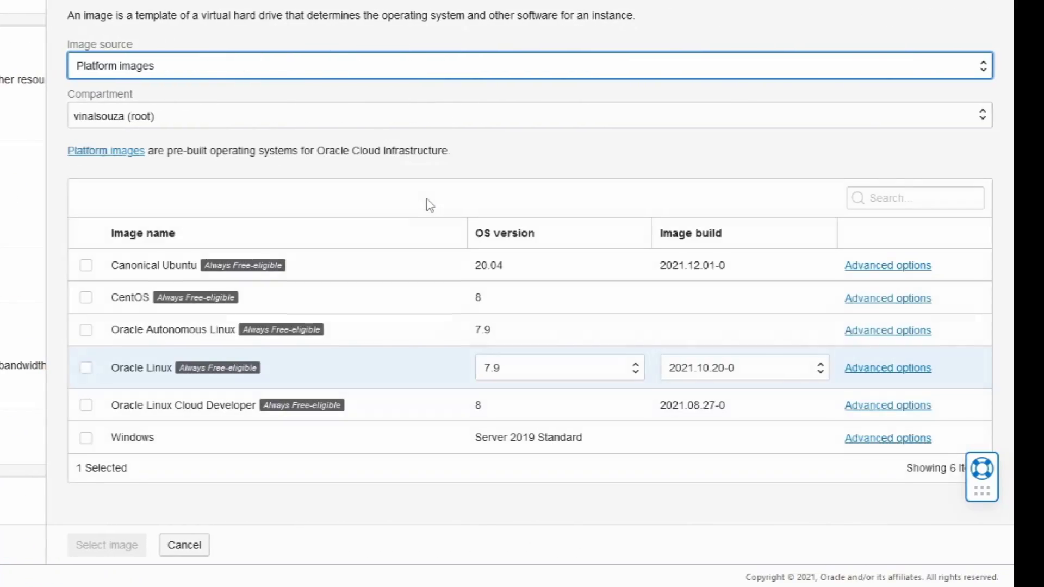
click(264, 66)
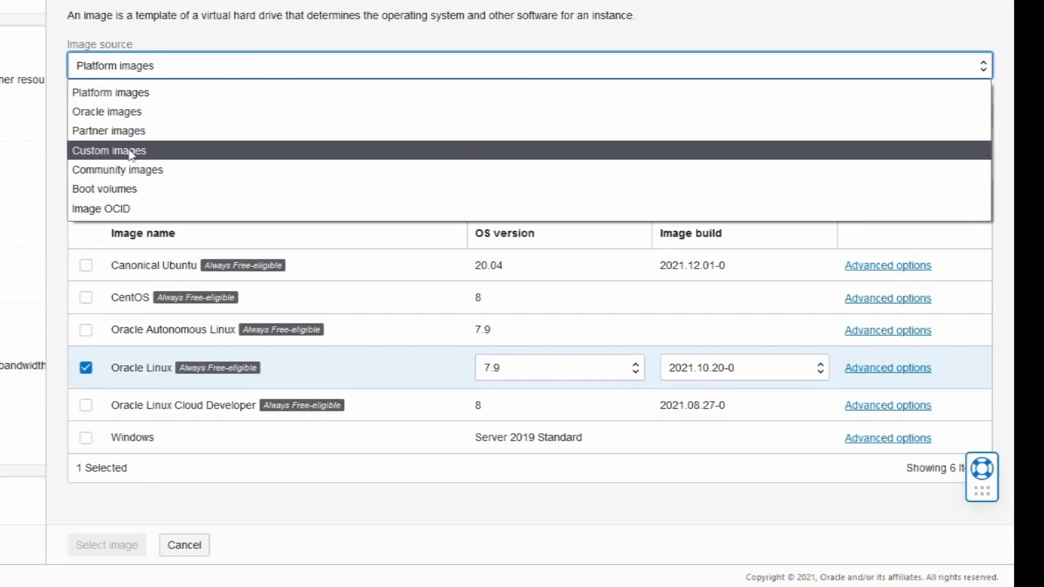
drag(208, 15, 451, 16)
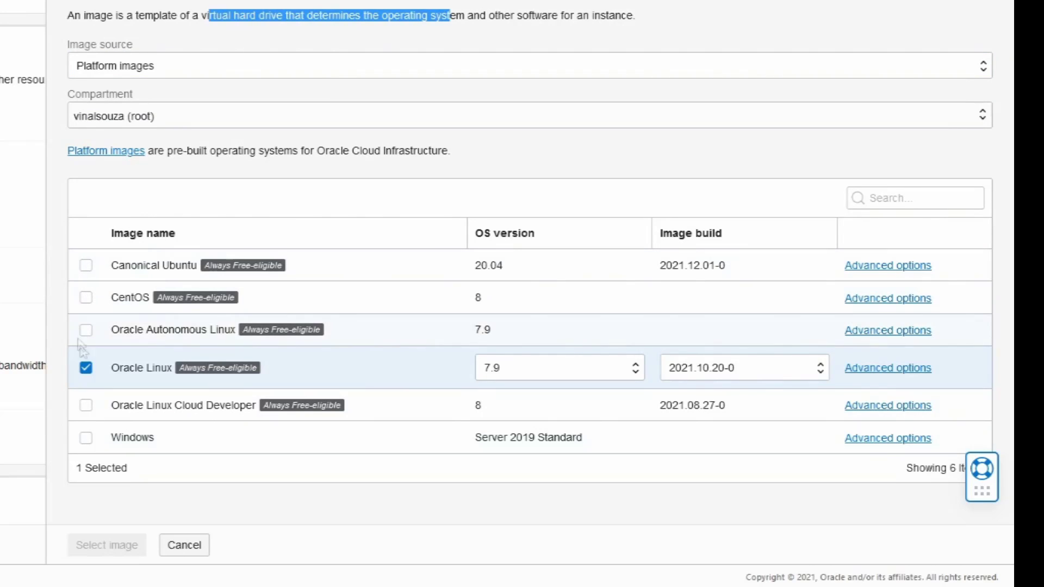
drag(111, 440, 595, 438)
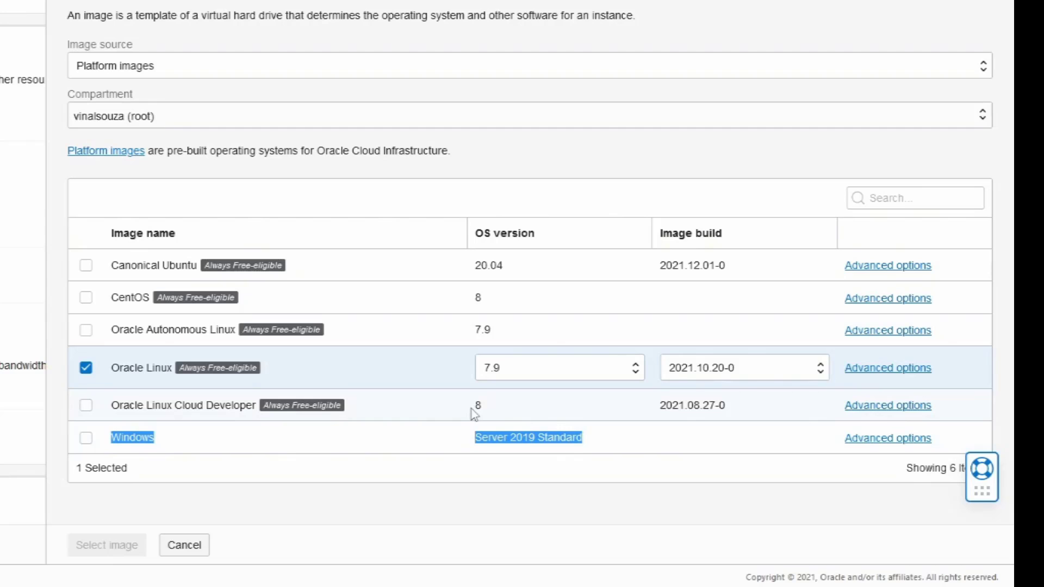
- Choose the Canonical Ubuntu image with OS version 20.04 and build 2021.12.01-0, and apply it to the instance
drag(146, 265, 113, 262)
click(191, 264)
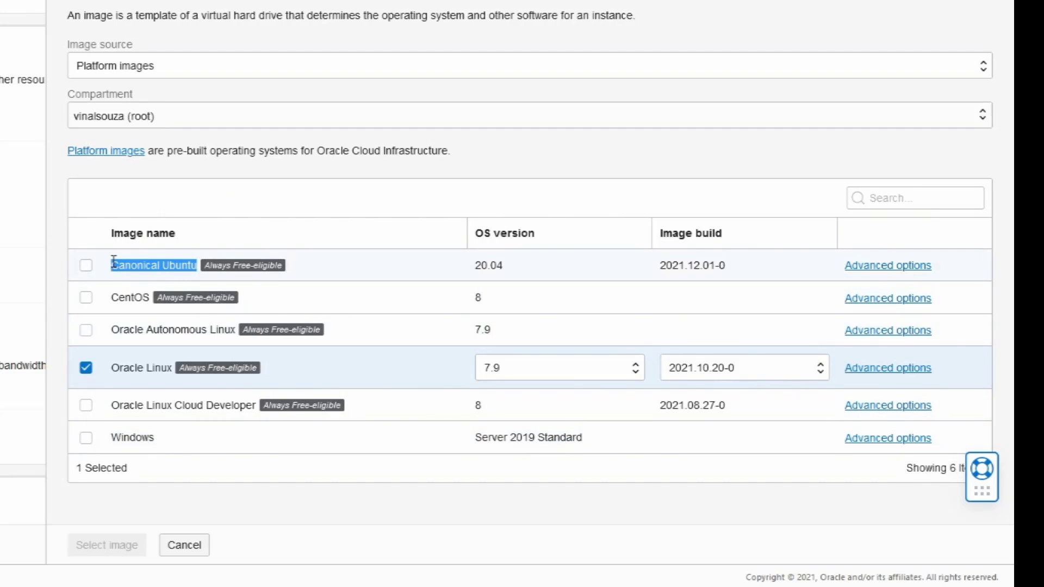
click(93, 265)
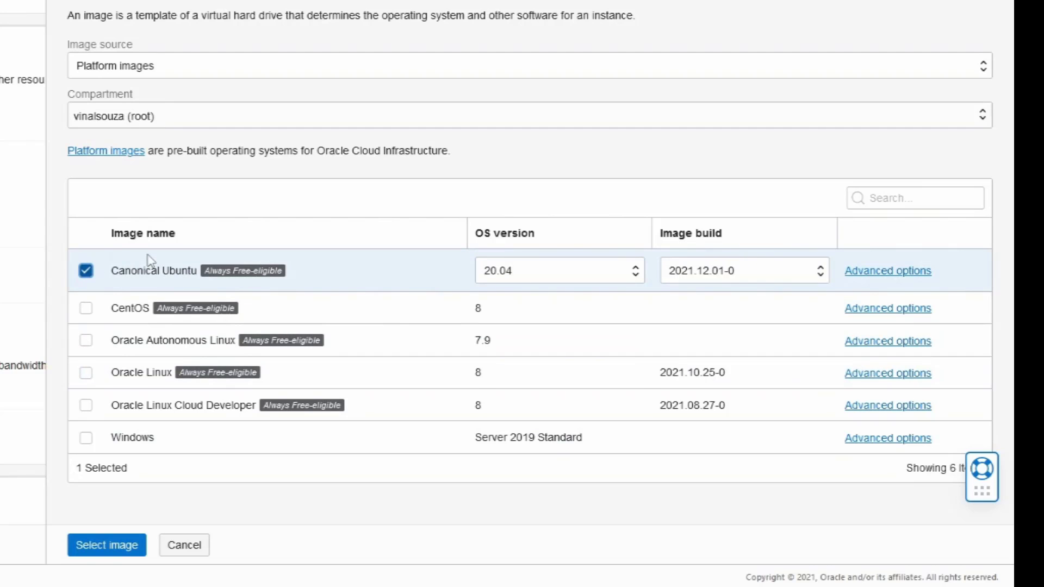
click(523, 274)
click(508, 315)
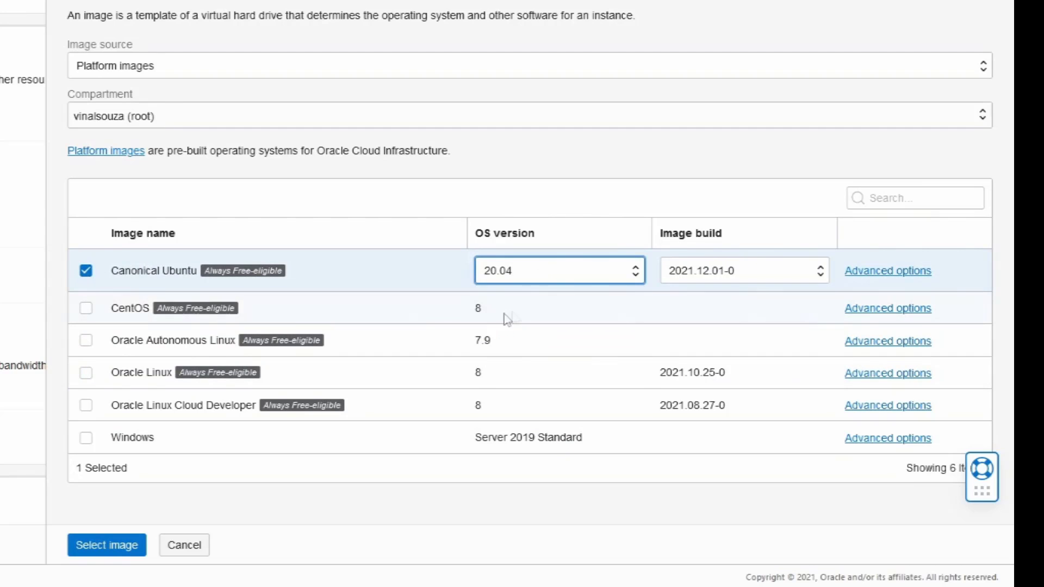
click(735, 274)
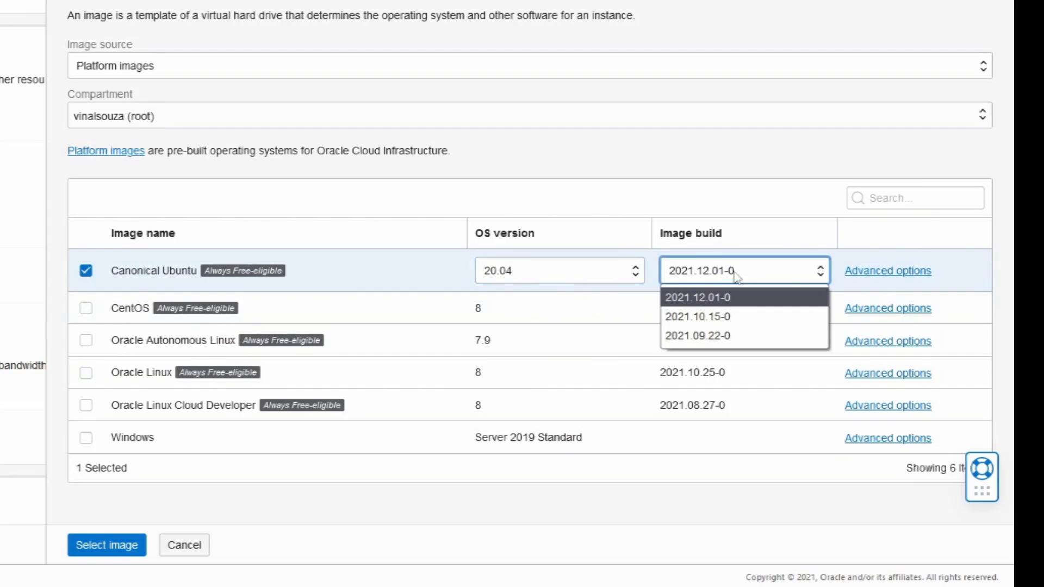
click(690, 298)
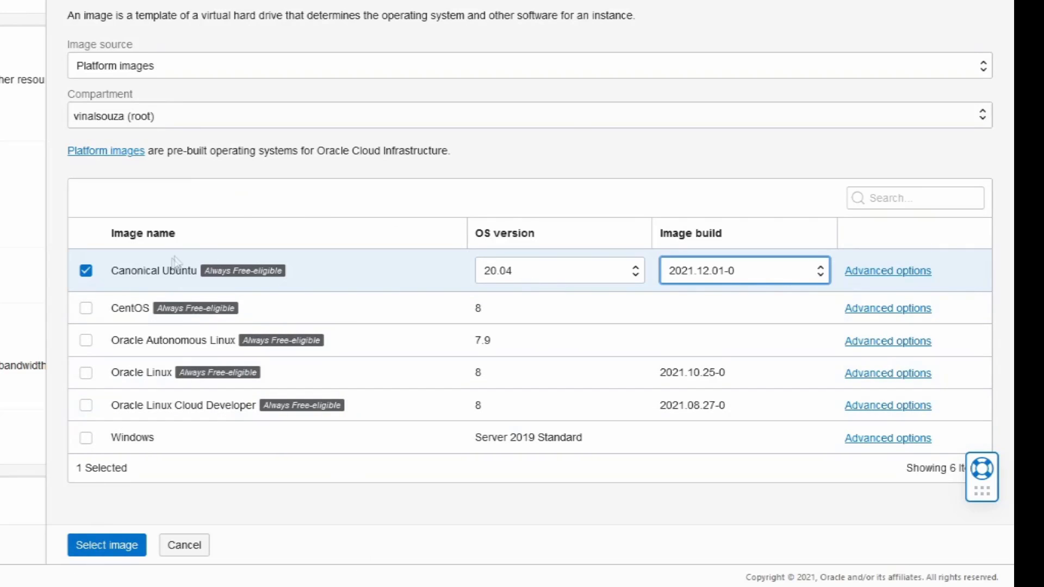
click(114, 556)
scroll(293, 310, down, 6)
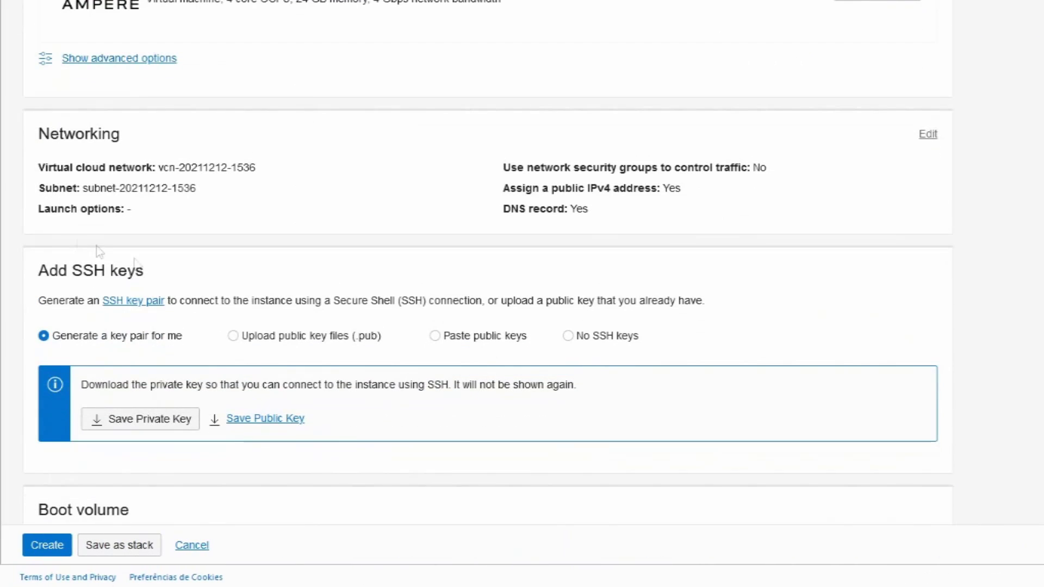
click(926, 135)
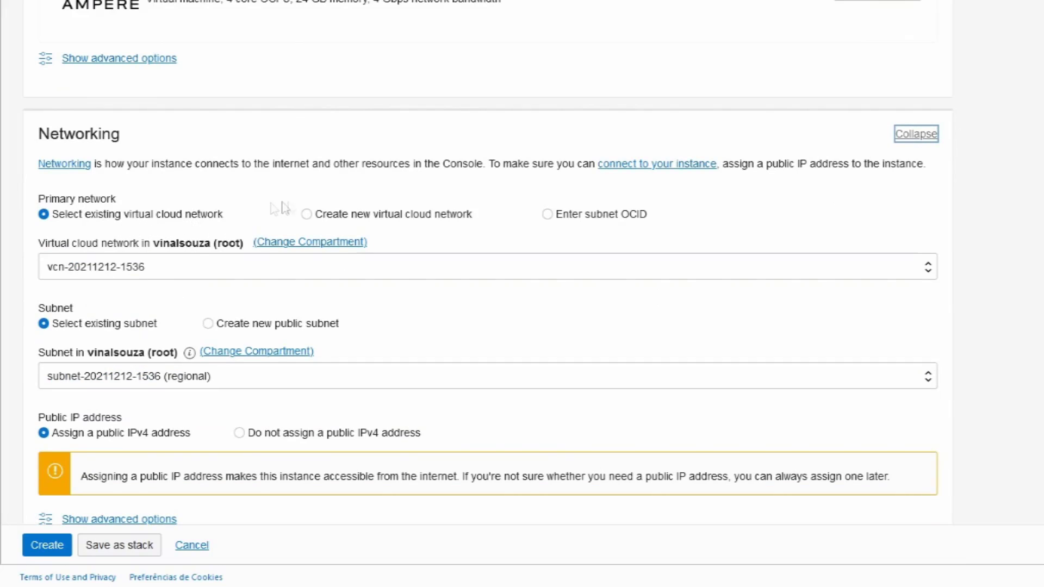
click(243, 264)
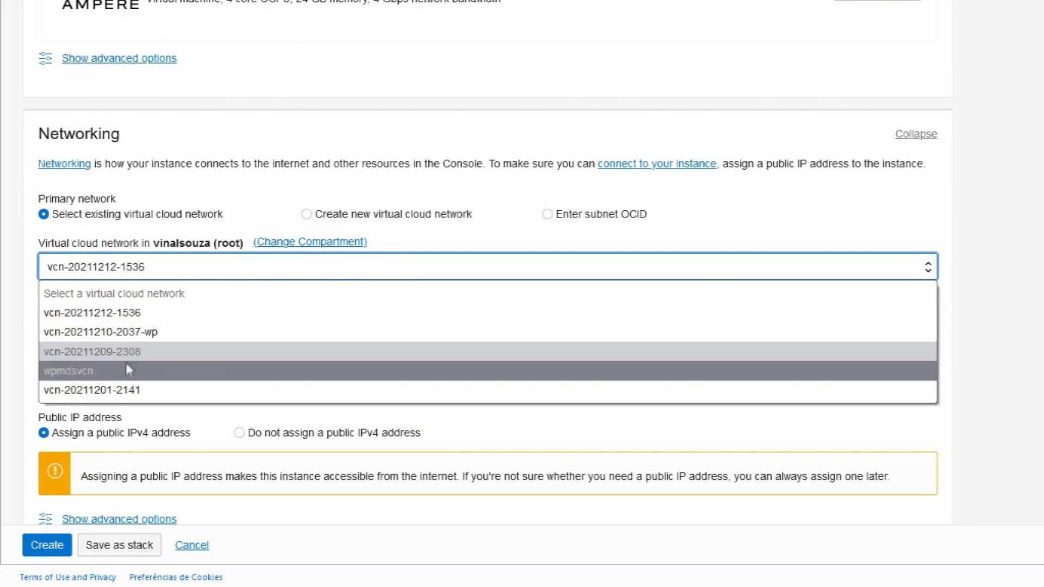
click(92, 316)
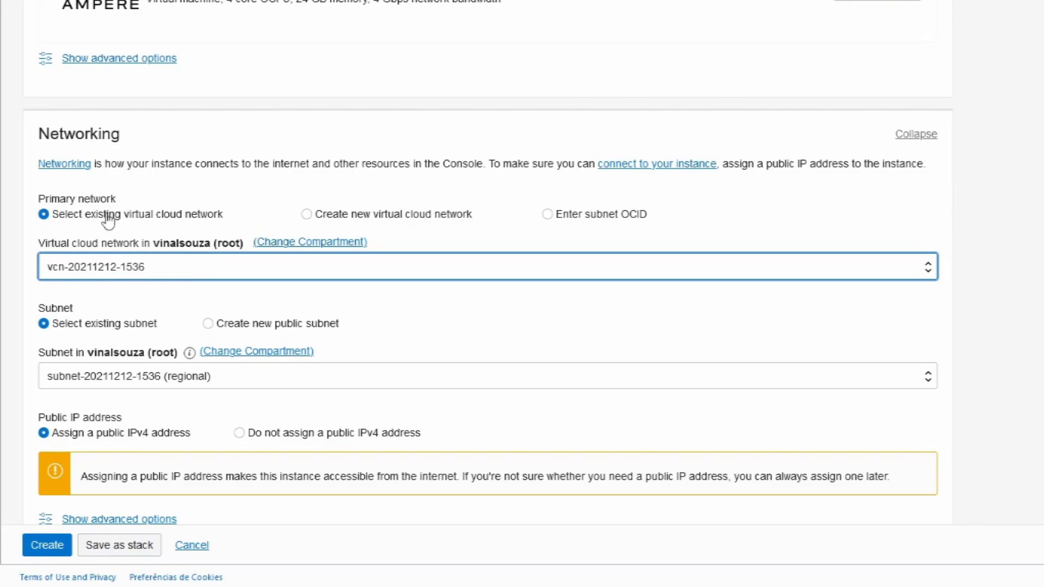
click(343, 215)
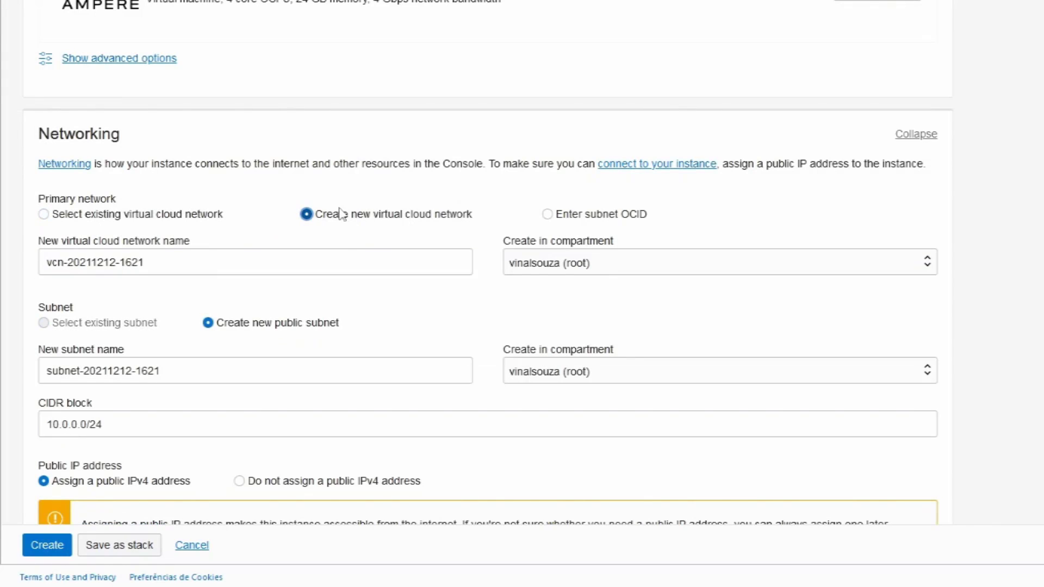
click(173, 215)
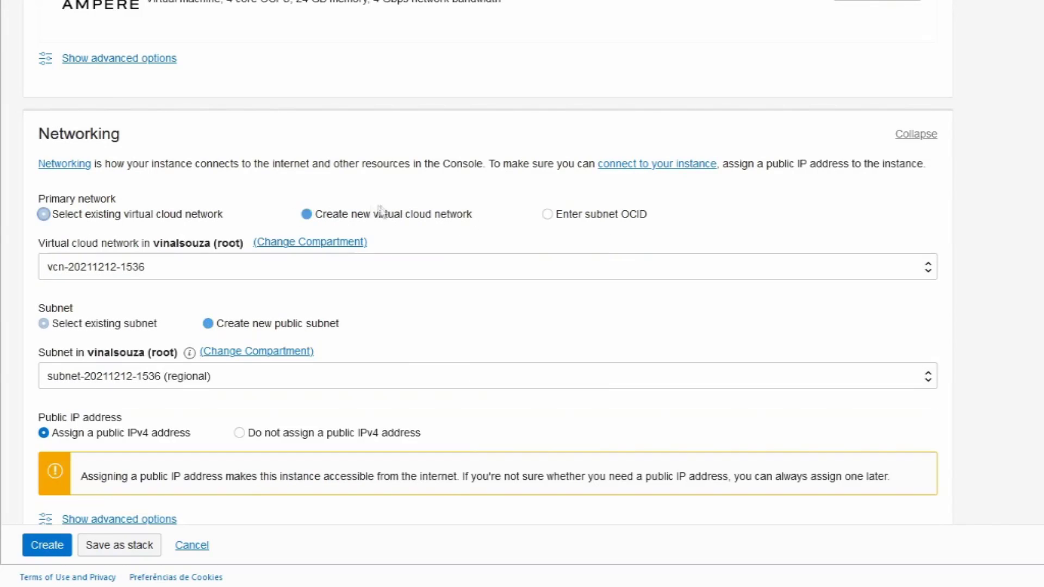
scroll(324, 236, down, 4)
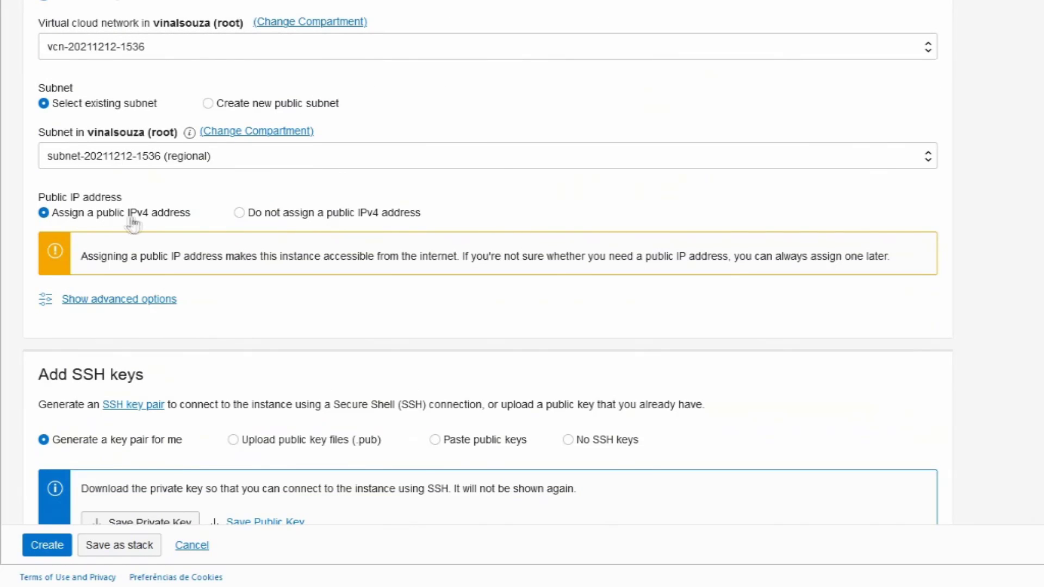
scroll(199, 331, down, 5)
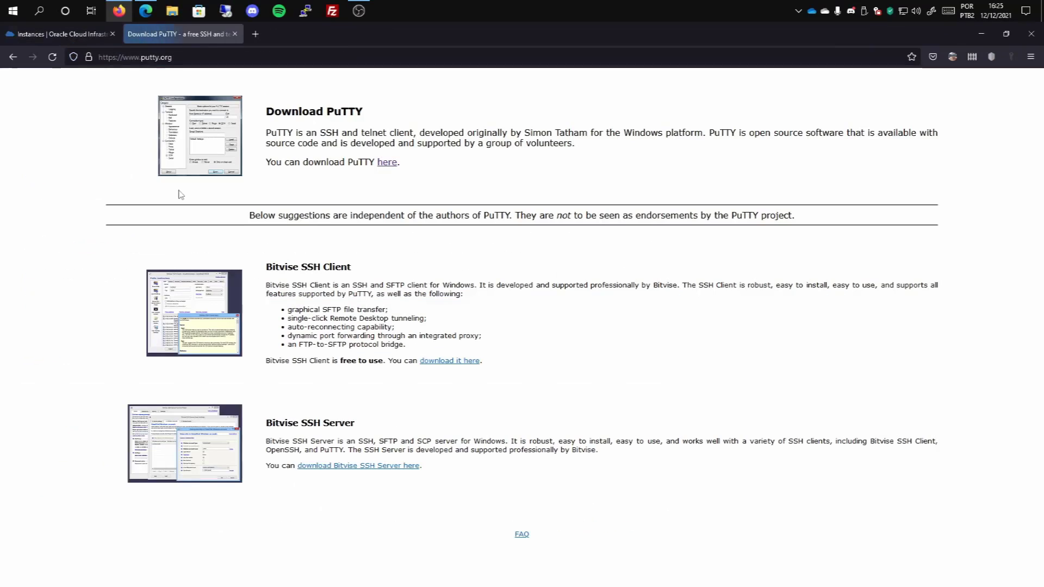
- Examine the PuTTY download page and open the FileZilla project site from a Google search in Firefox
drag(272, 107, 375, 111)
click(375, 112)
drag(265, 134, 534, 144)
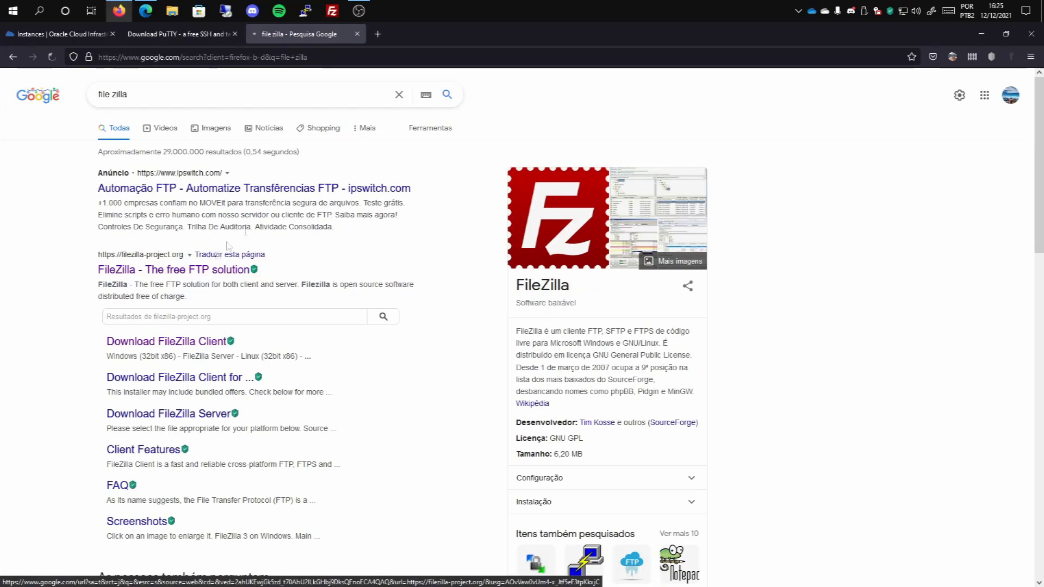
click(227, 246)
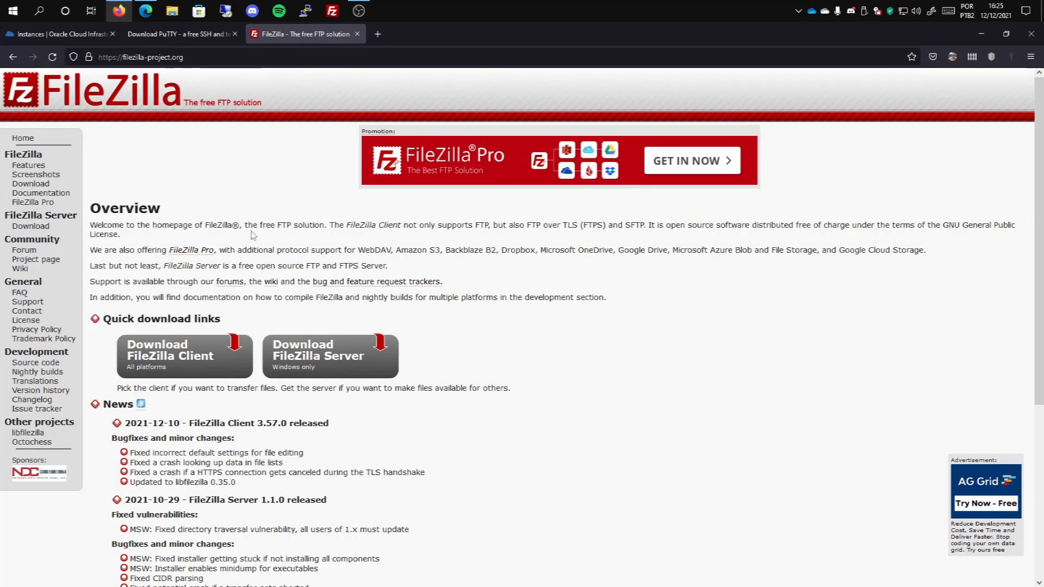
click(174, 34)
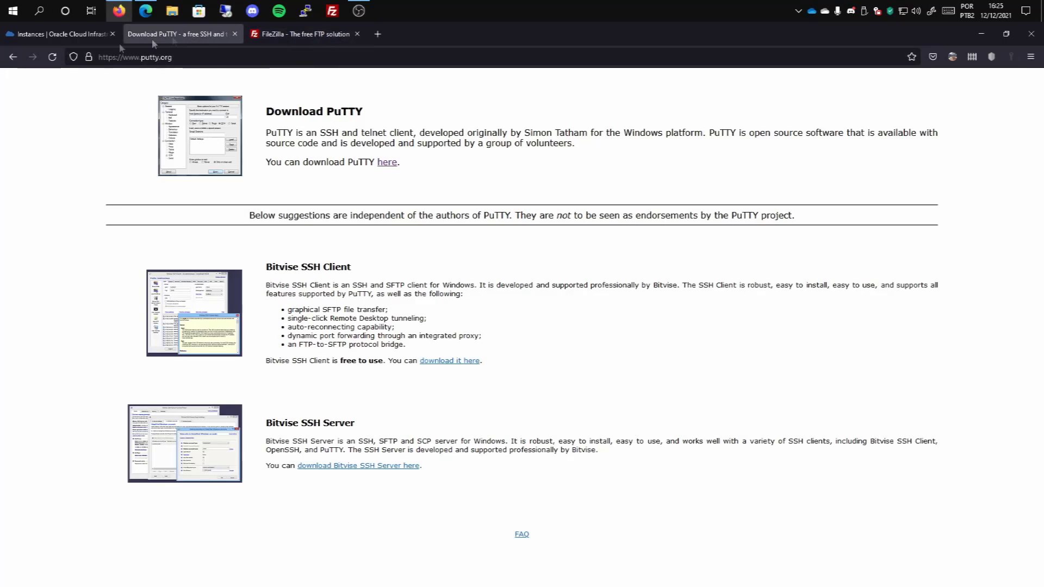
click(32, 34)
click(180, 34)
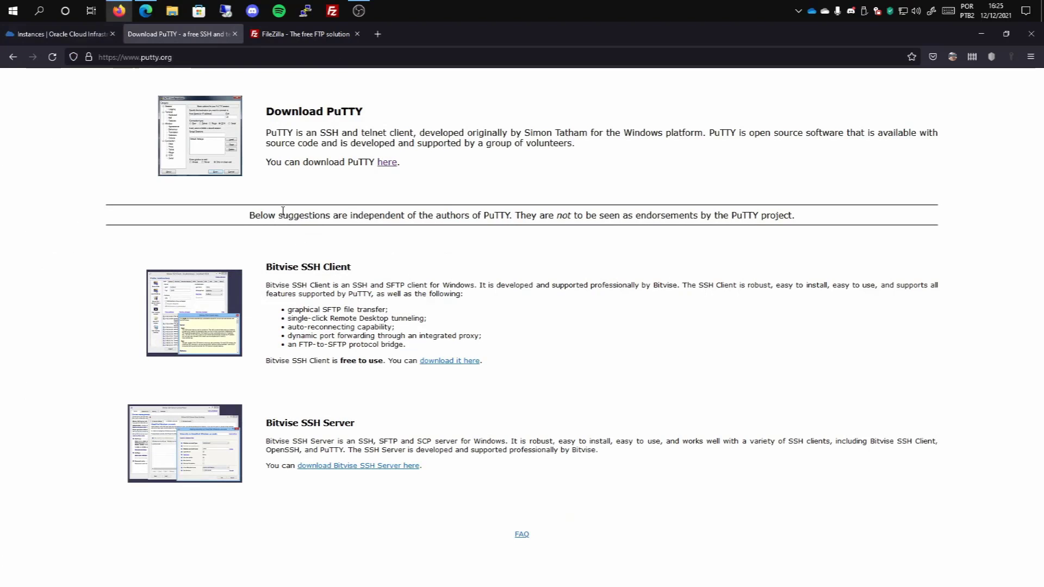
- Find and launch the PuTTYgen application in Windows
click(8, 7)
text(puttygen)
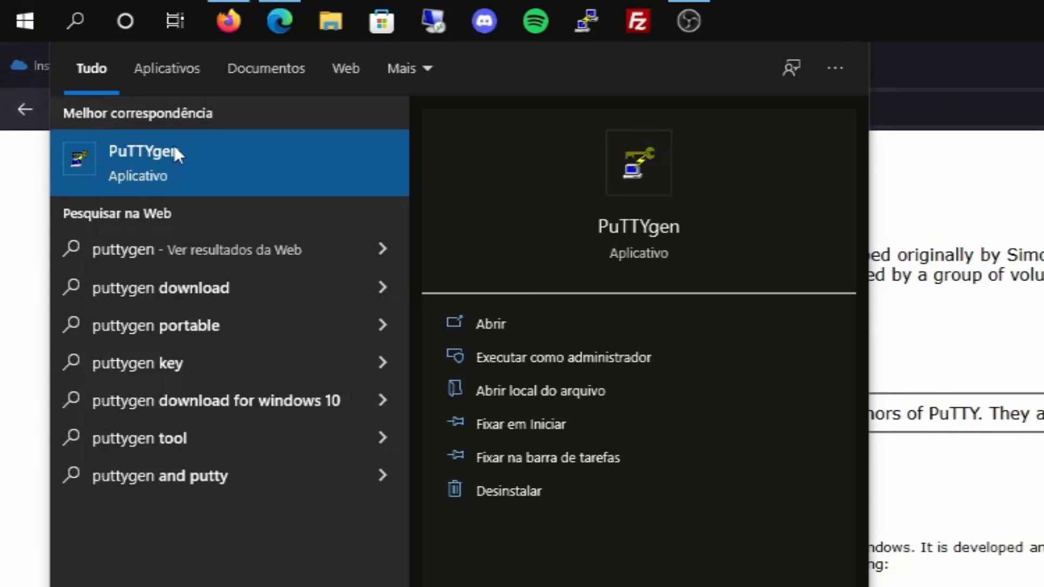
click(174, 146)
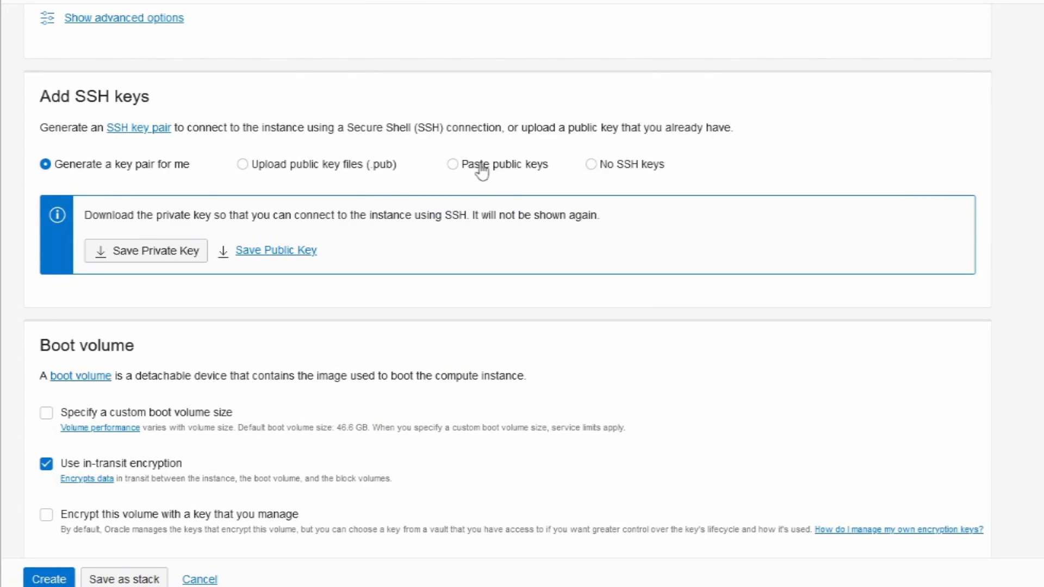
- Choose pasting public keys as the instance's SSH key option, and generate a 2048-bit RSA key pair in PuTTY Key Generator
click(479, 168)
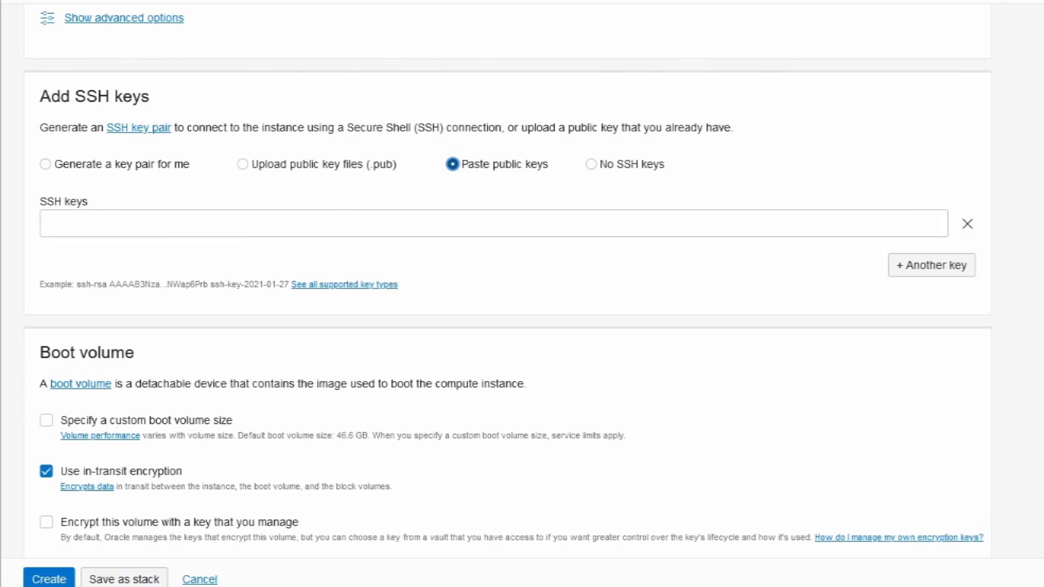
key(alt+Tab)
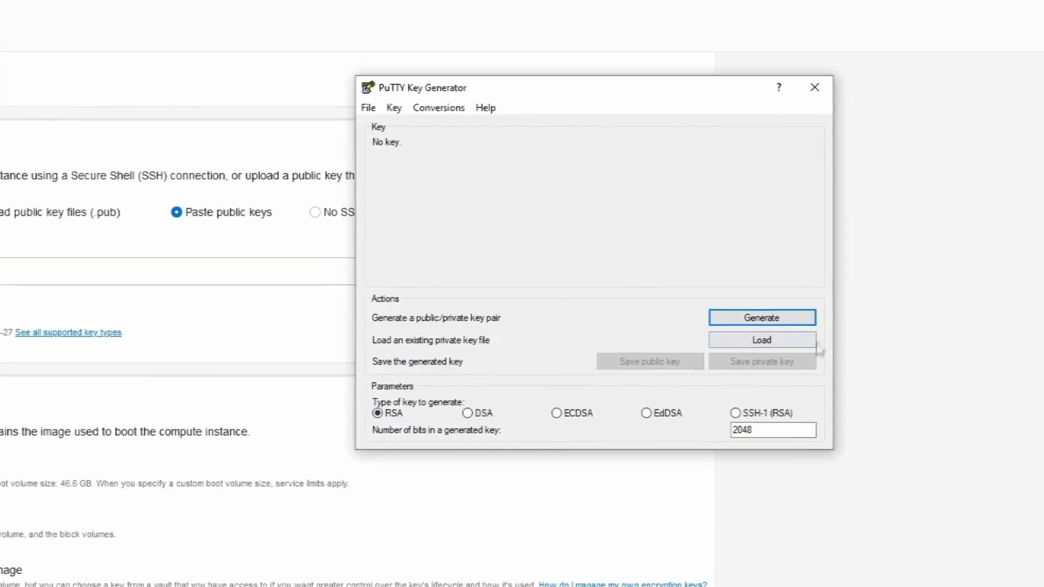
click(763, 320)
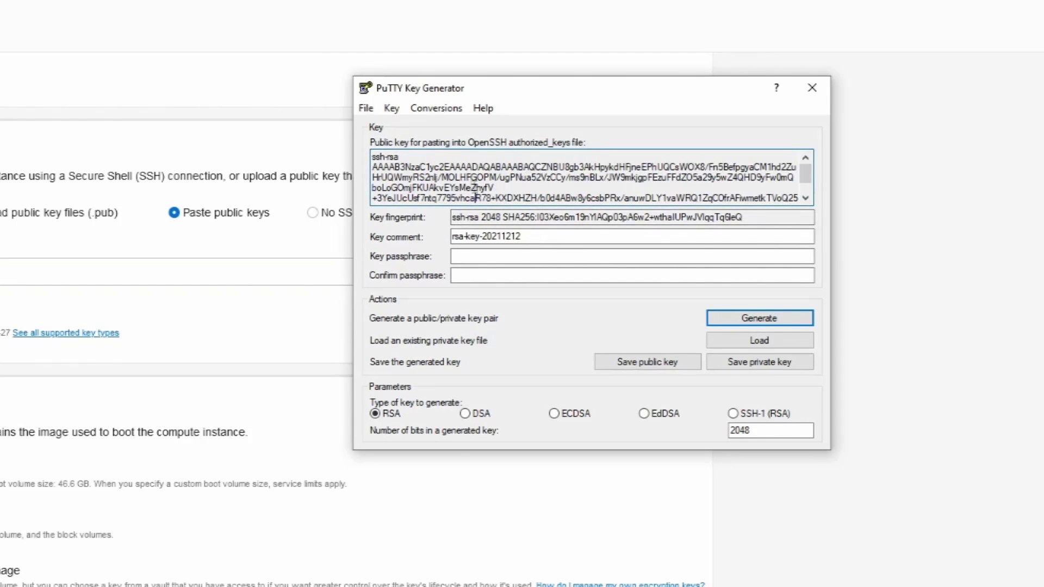
- Copy the entire generated OpenSSH public key from PuTTY Key Generator
right_click(454, 175)
click(500, 283)
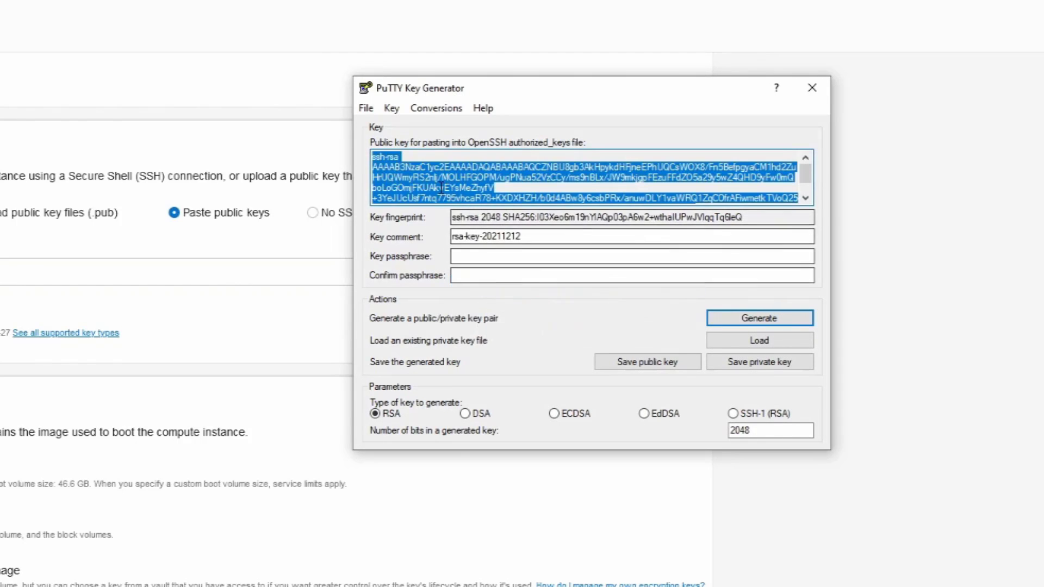
right_click(430, 176)
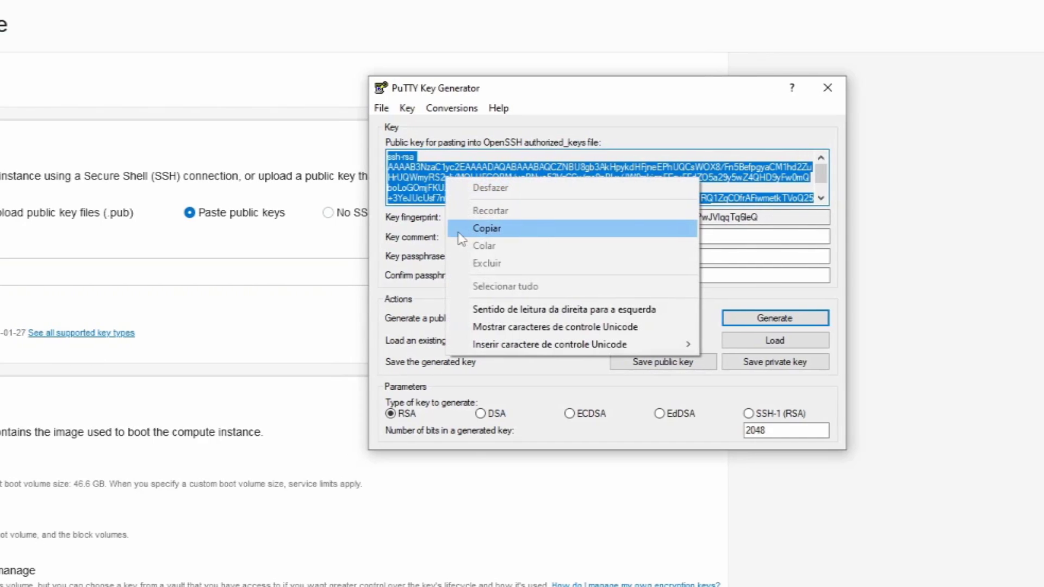
click(487, 228)
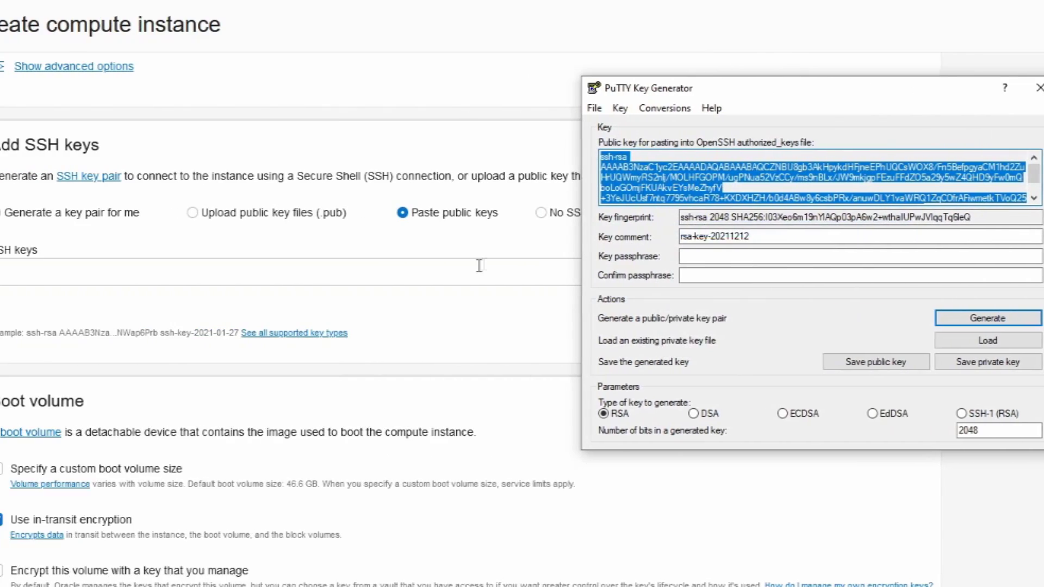
- Paste the copied public key into the instance's SSH keys field and create the compute instance
click(265, 266)
key(ctrl+v)
scroll(529, 266, down, 2)
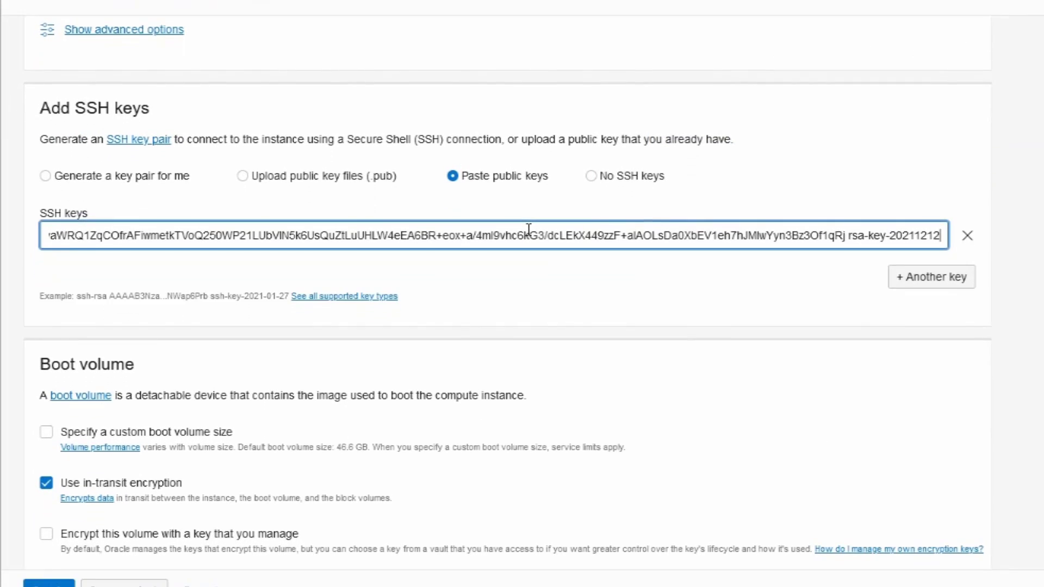
scroll(671, 266, down, 2)
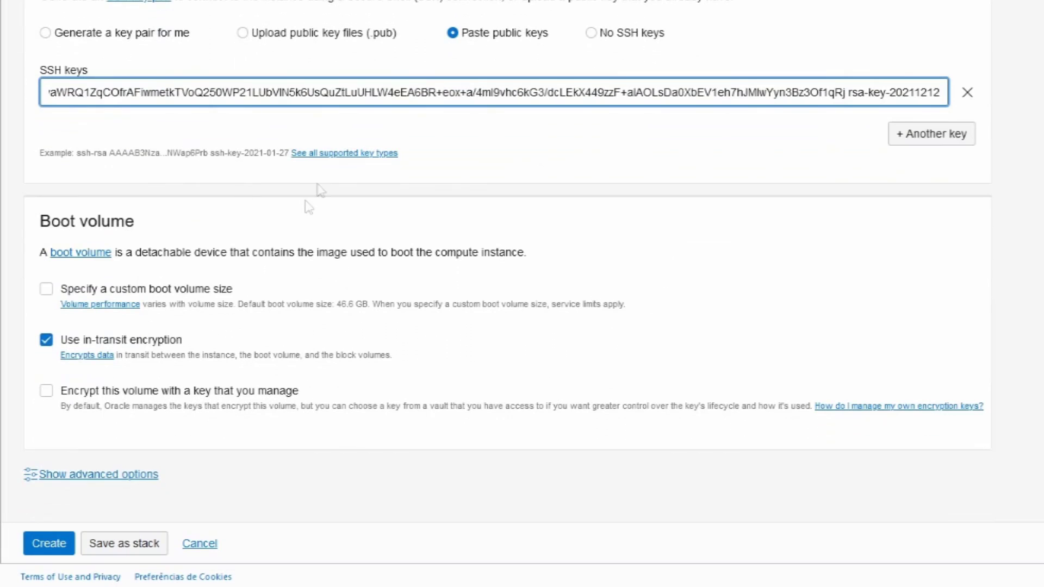
click(47, 546)
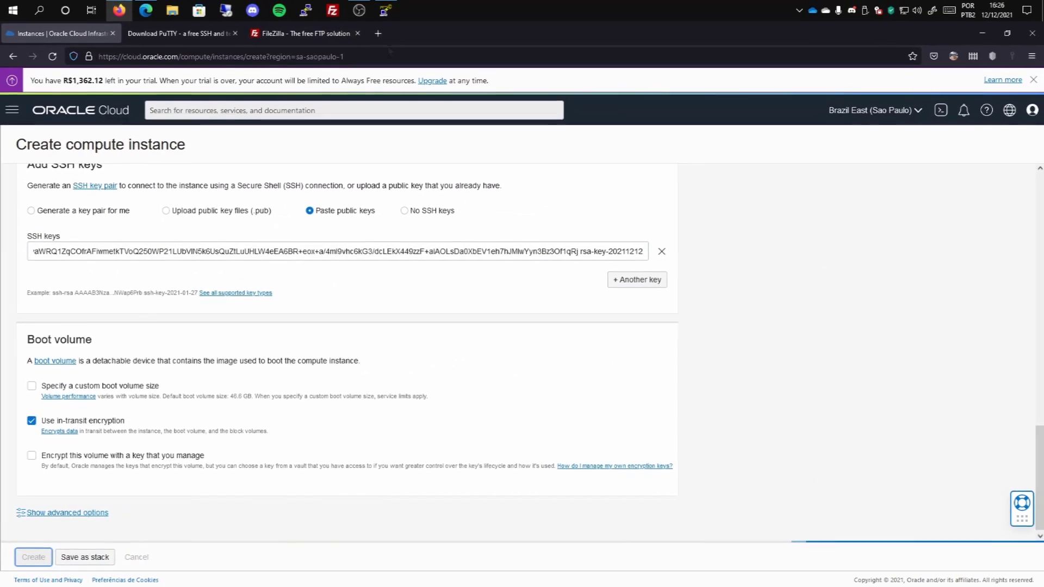
- Return to PuTTY Key Generator and save the public key to the desktop as "public"
key(alt+Tab)
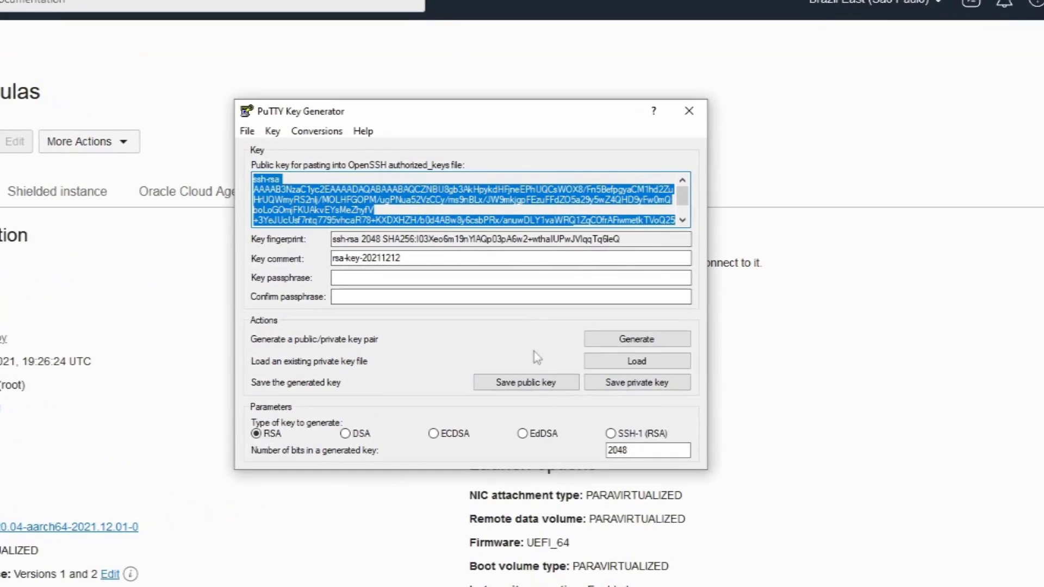
click(521, 387)
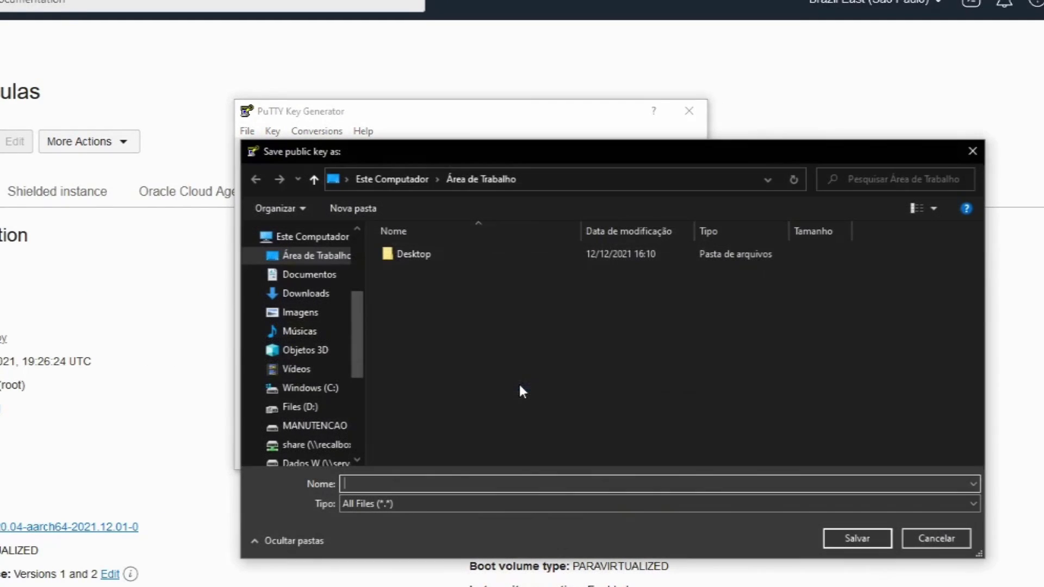
text(public)
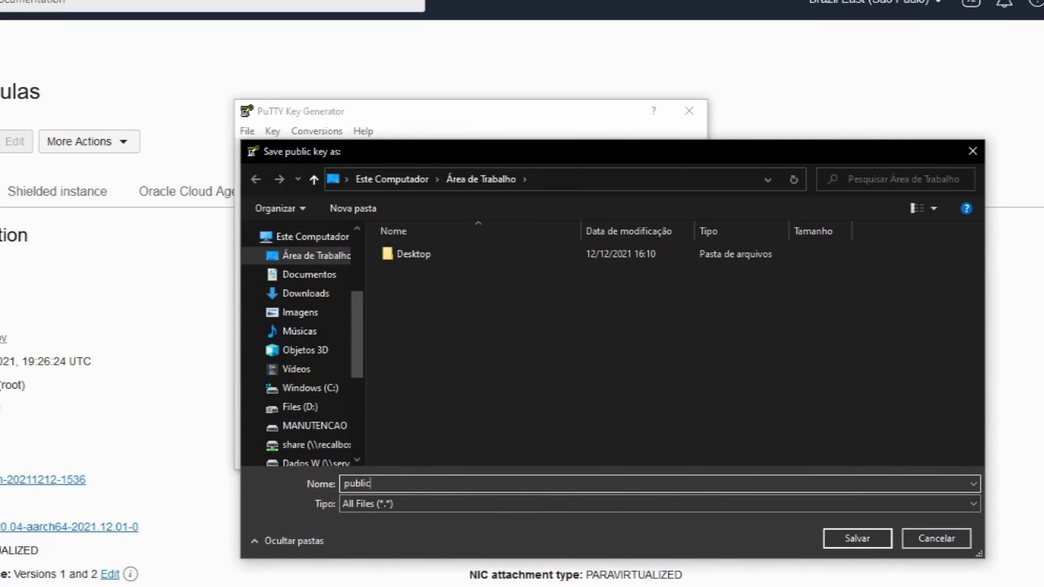
click(851, 537)
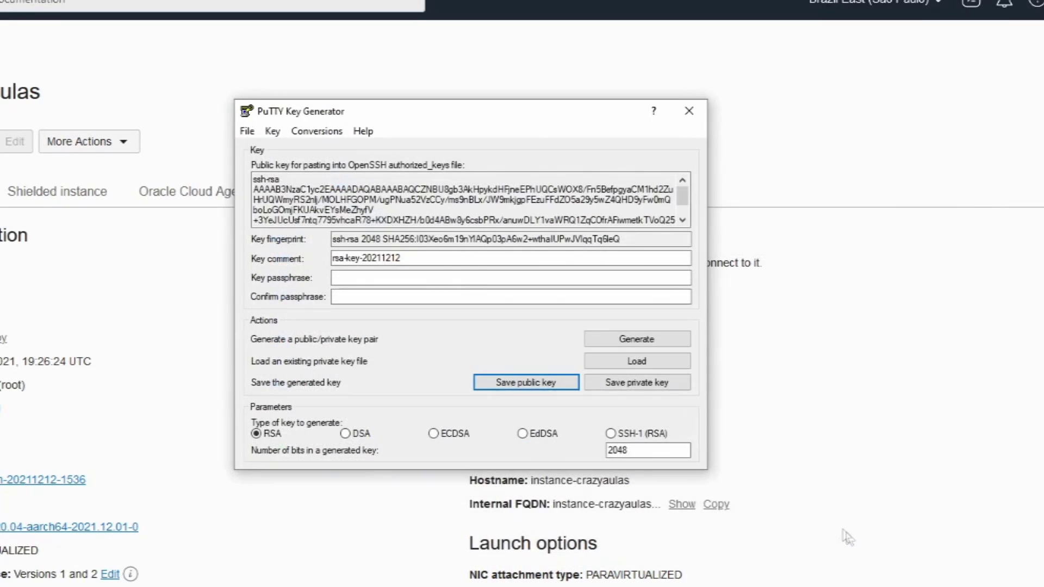
- Save the private key without a passphrase to the desktop as "private", and close PuTTY Key Generator
click(635, 386)
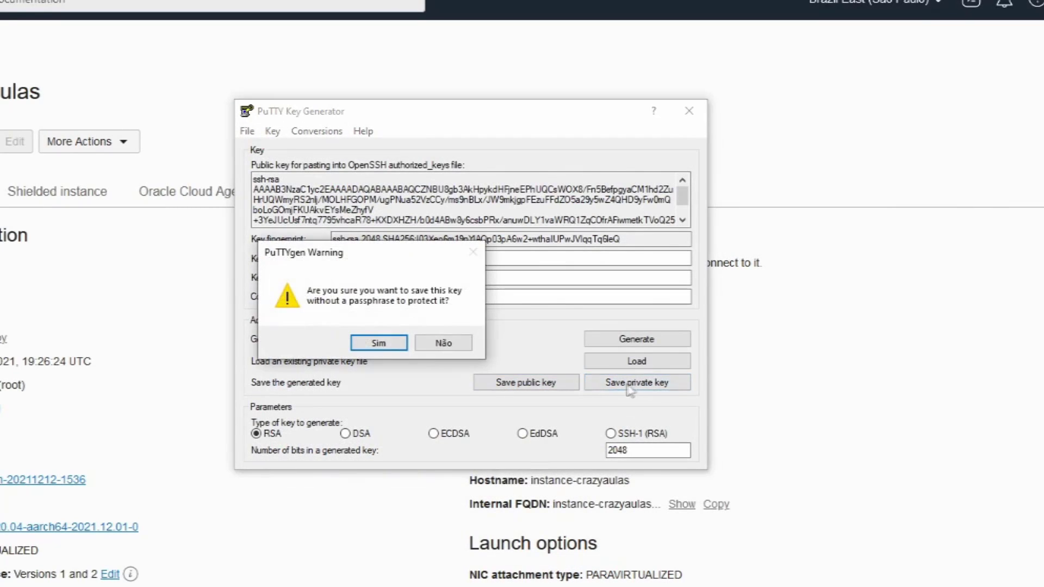
click(387, 342)
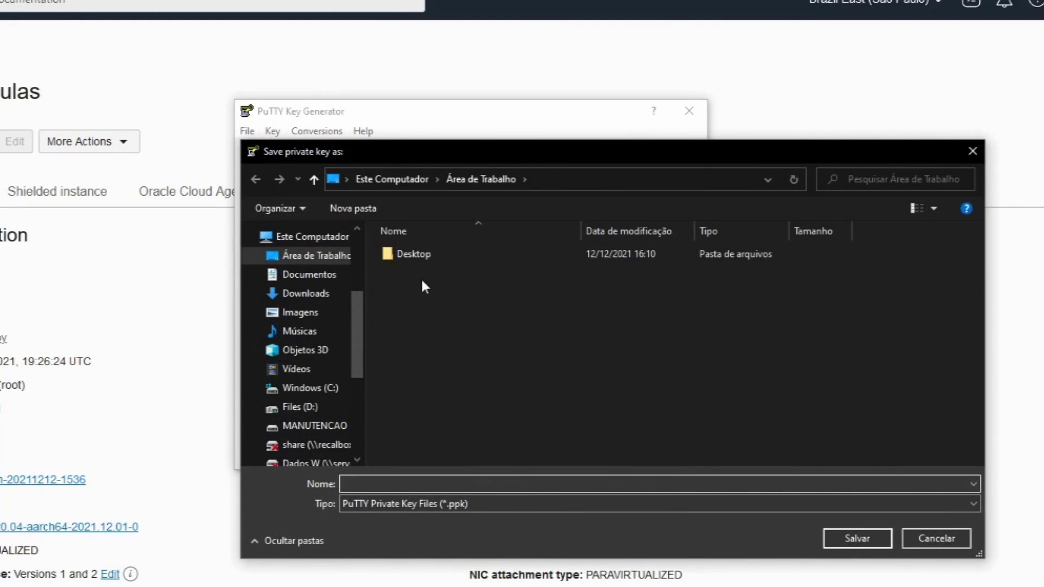
text(private)
key(Return)
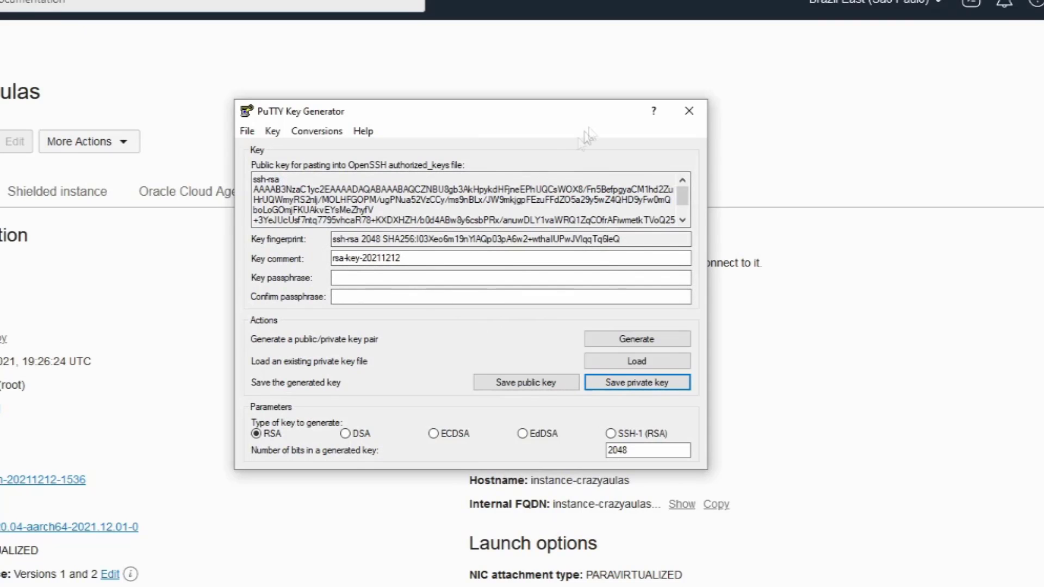
click(688, 111)
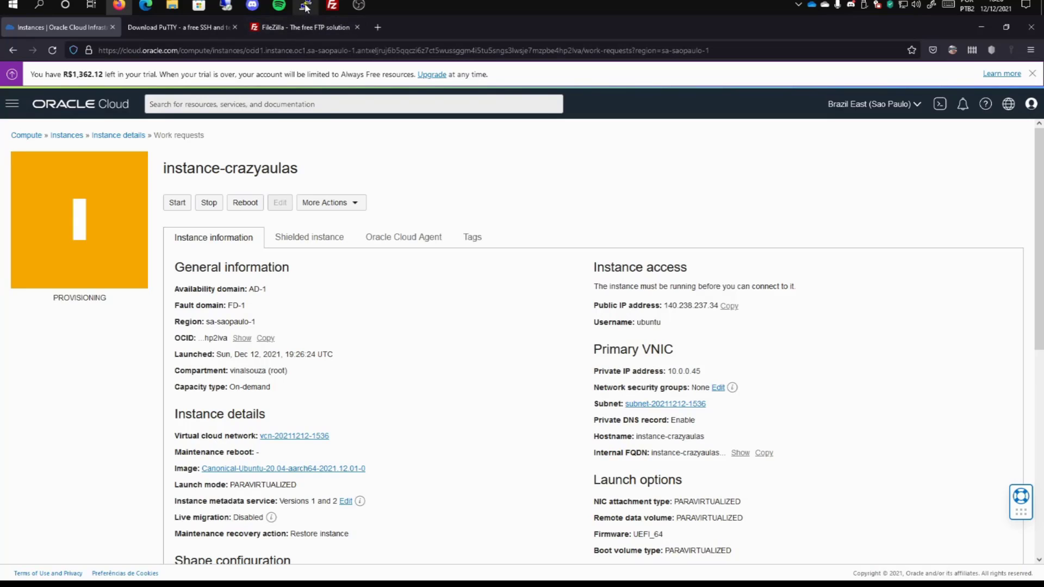
- Open PuTTY and delete the saved session TutorialCrazyAulas
click(305, 7)
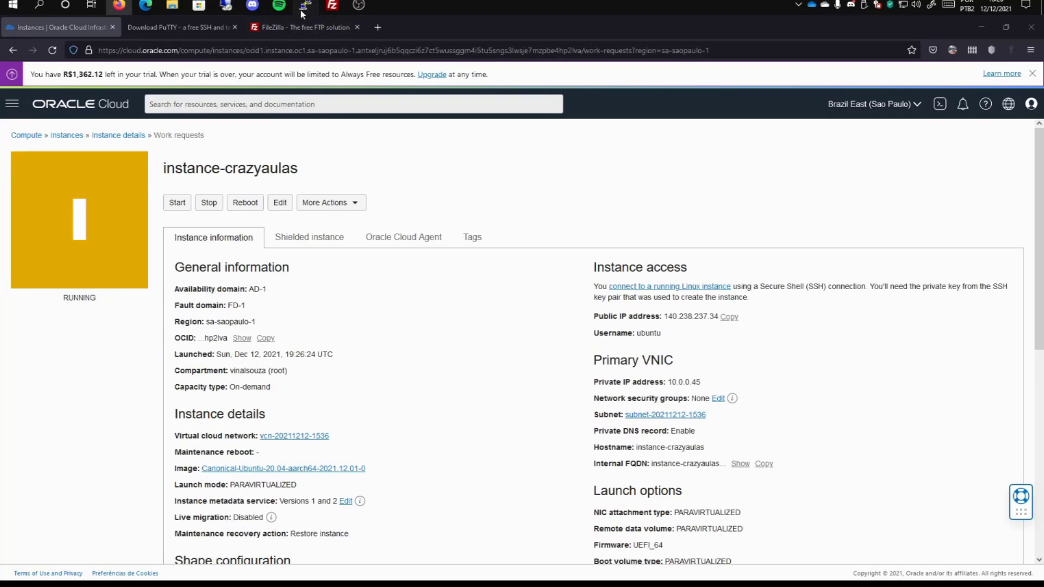
click(514, 316)
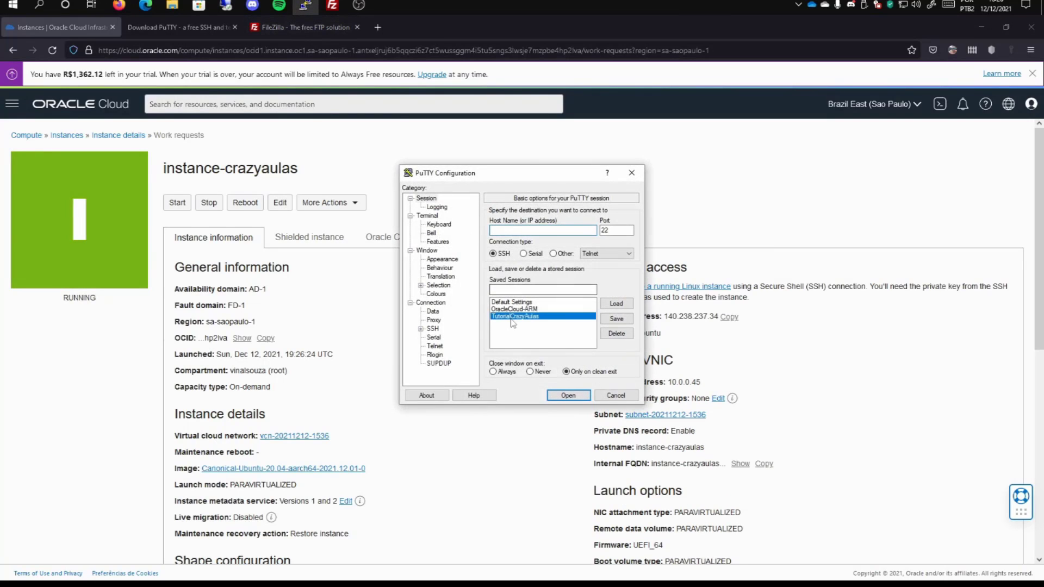
click(615, 333)
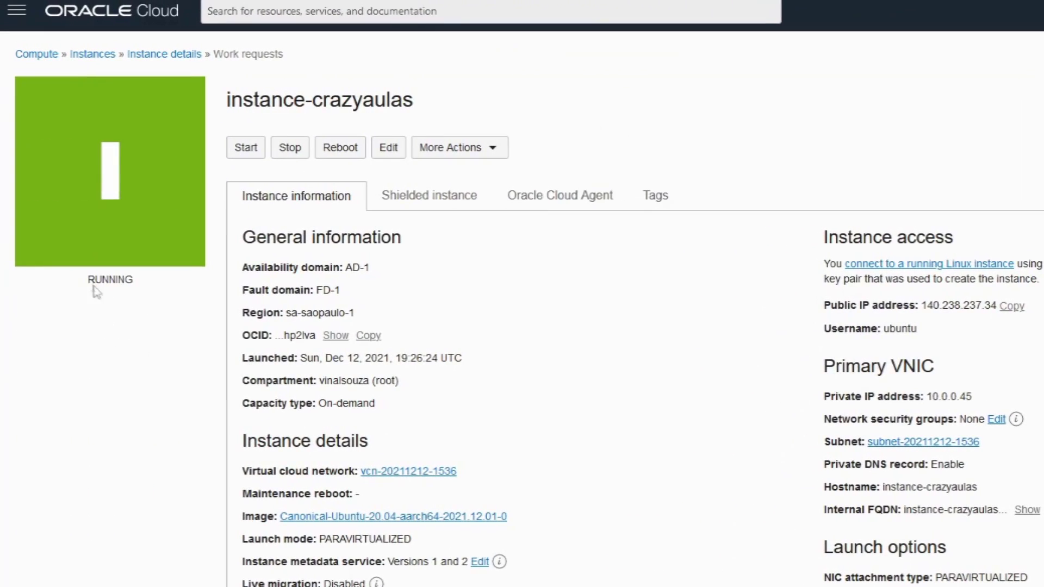
- Copy the running instance's public IP address from Oracle Cloud and enter 140.238.237.34 as the PuTTY host name
drag(88, 278, 119, 275)
click(94, 274)
drag(87, 281, 134, 280)
click(130, 289)
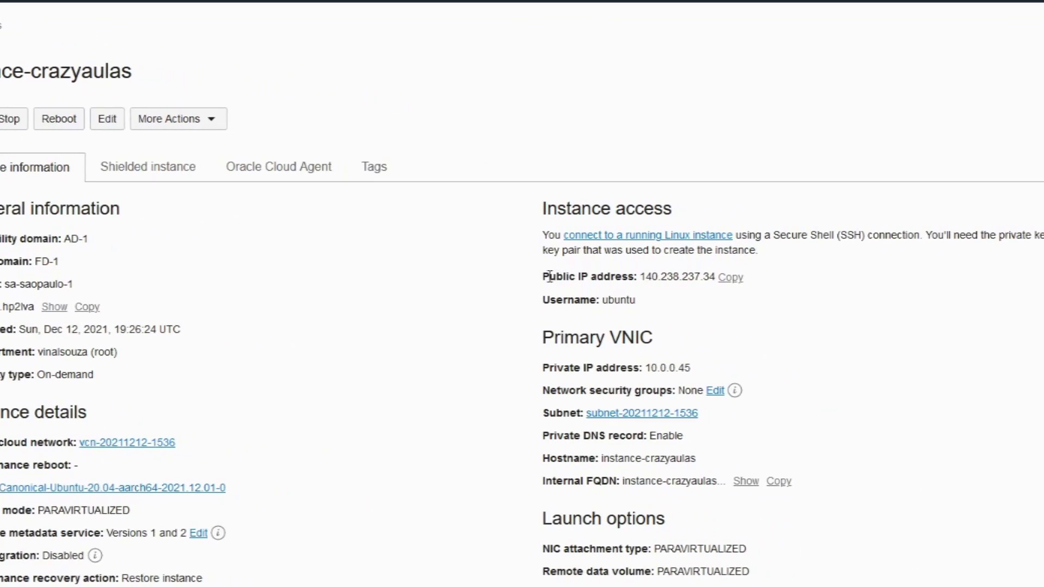
drag(546, 274, 716, 277)
click(731, 278)
click(402, 180)
text(140.238.237.34)
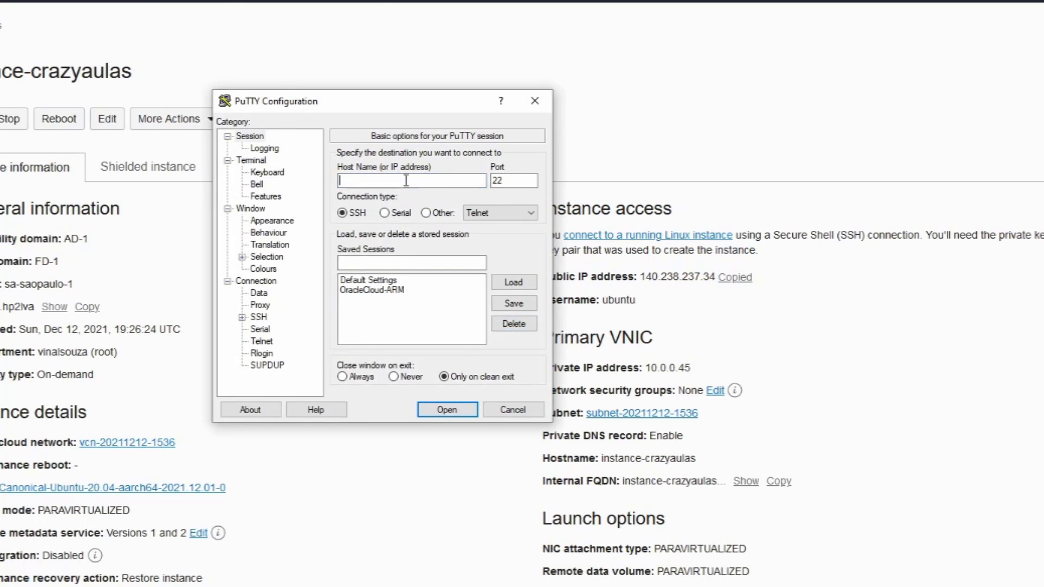
click(592, 288)
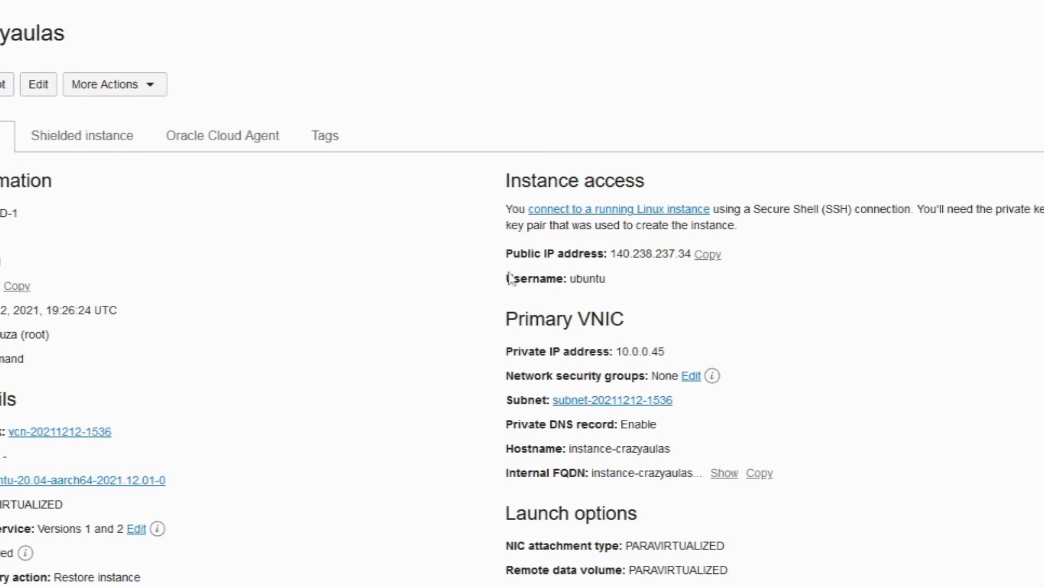
drag(509, 277, 606, 280)
key(ctrl+c)
key(alt+Tab)
key(Home)
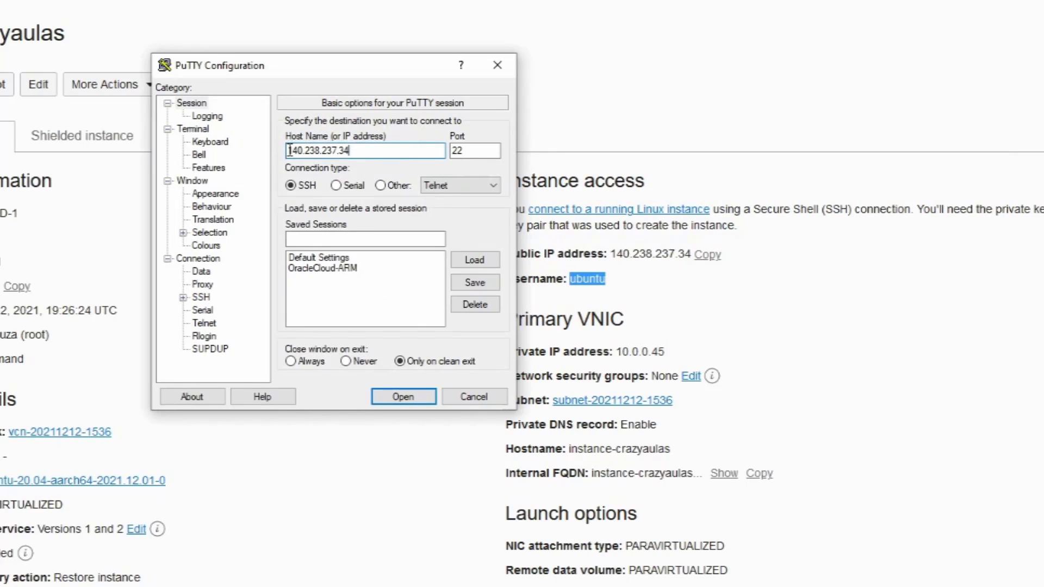
key(ctrl+v)
text(@)
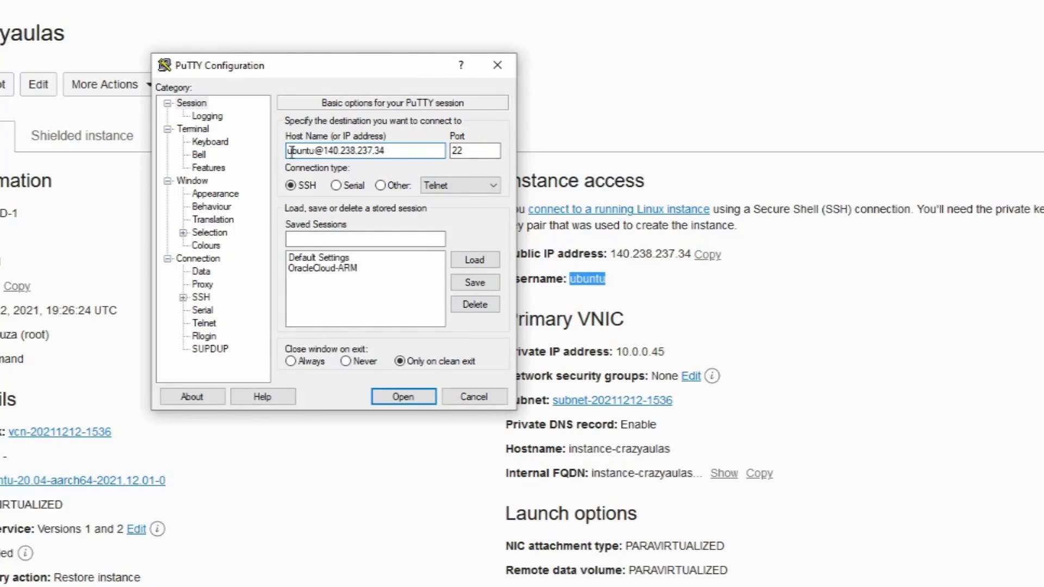
drag(288, 150, 387, 151)
click(320, 150)
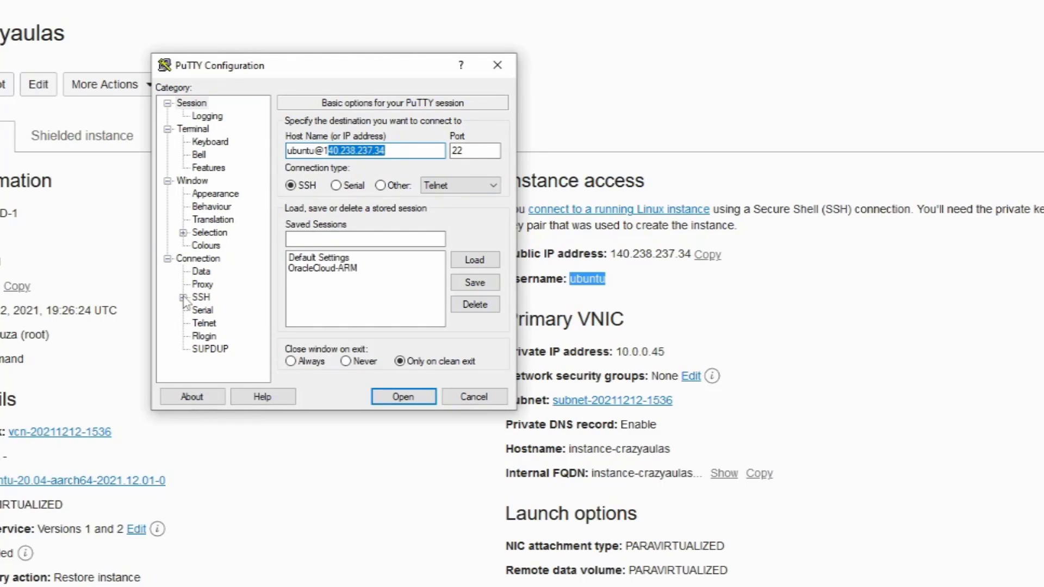
- Set private.ppk from the desktop as the private key file for SSH authentication
click(200, 298)
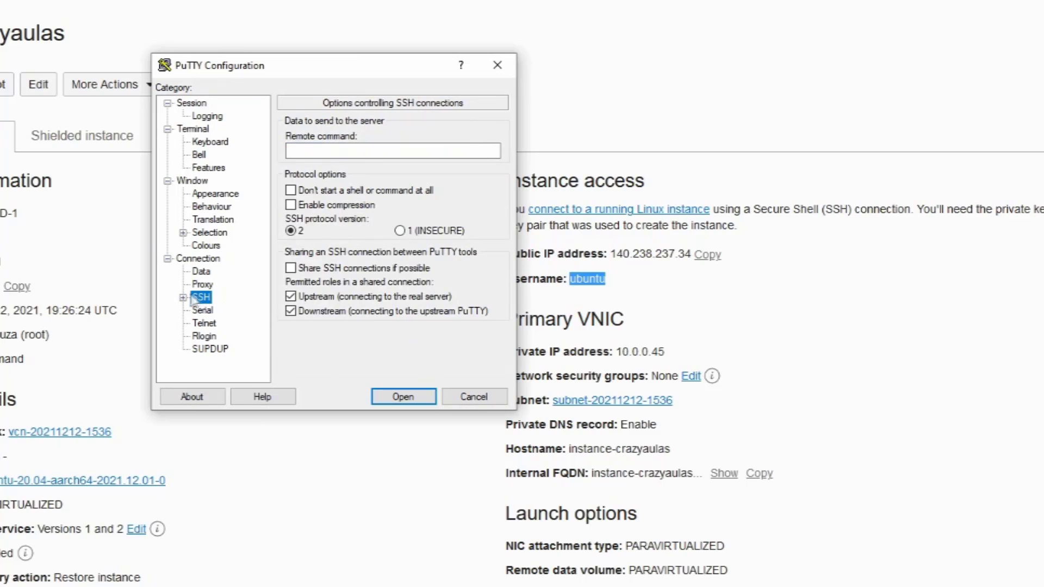
click(183, 297)
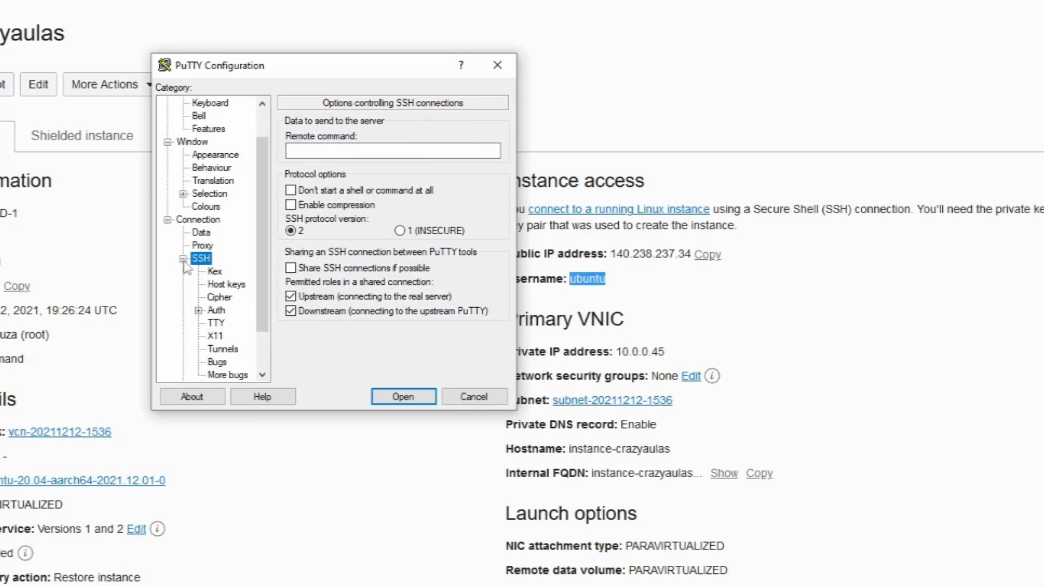
click(215, 310)
click(484, 303)
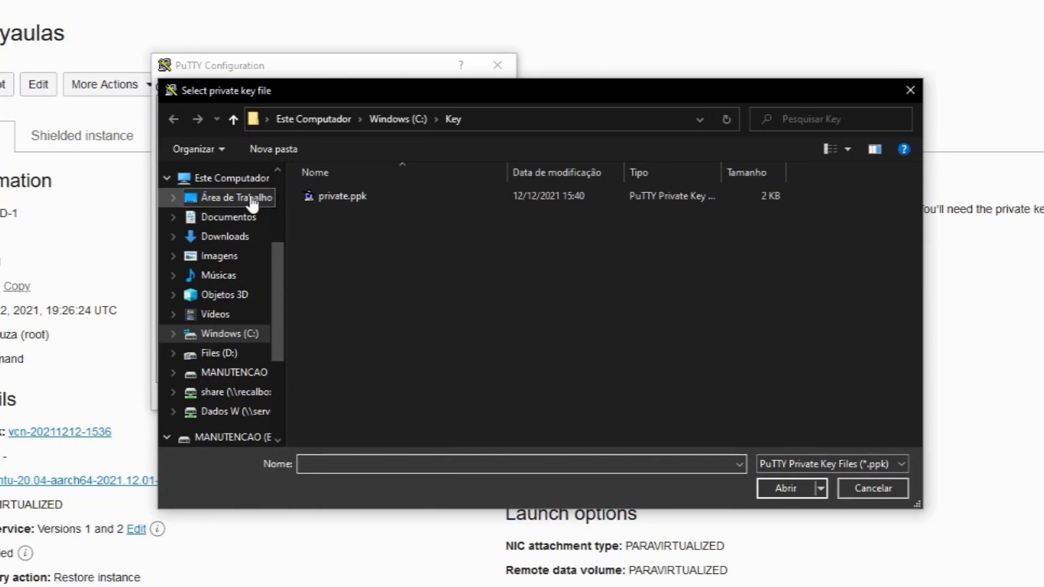
click(233, 198)
click(344, 214)
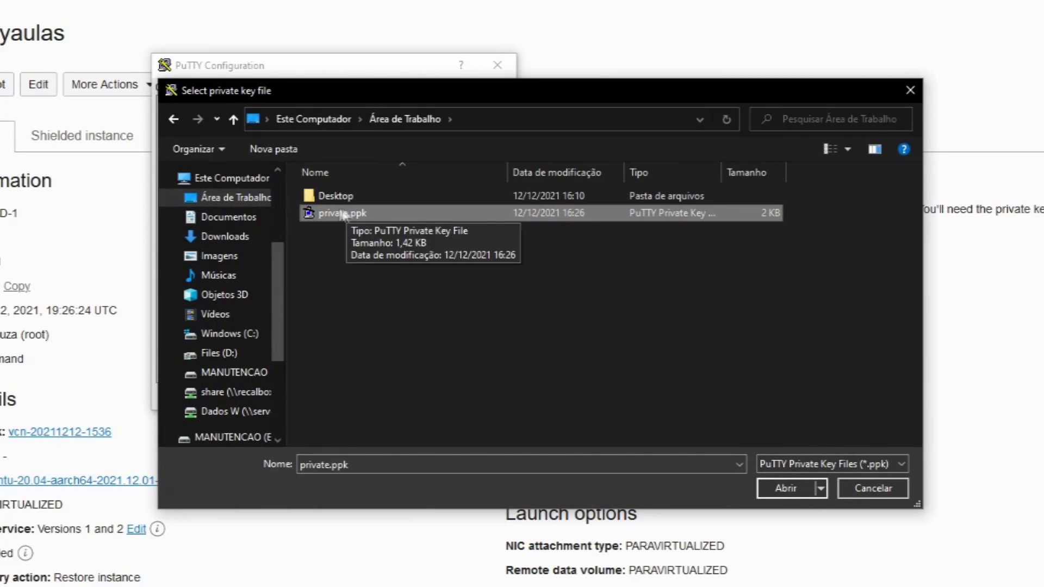
click(786, 488)
double_click(400, 302)
click(326, 302)
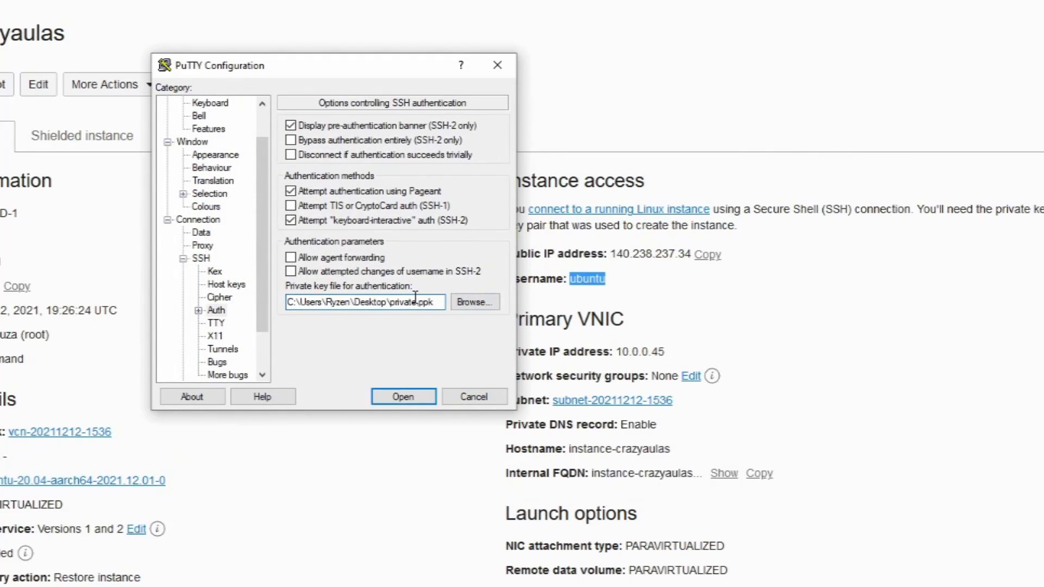
- Save the connection settings as a PuTTY session named CrazyAulas
scroll(223, 255, up, 1)
click(191, 103)
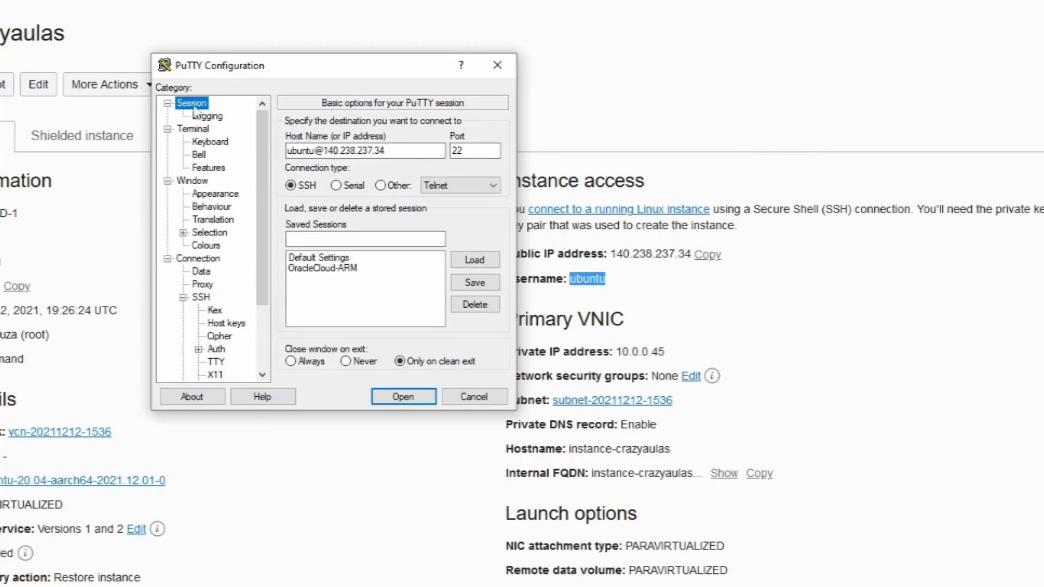
click(369, 239)
text(CrazyAulas)
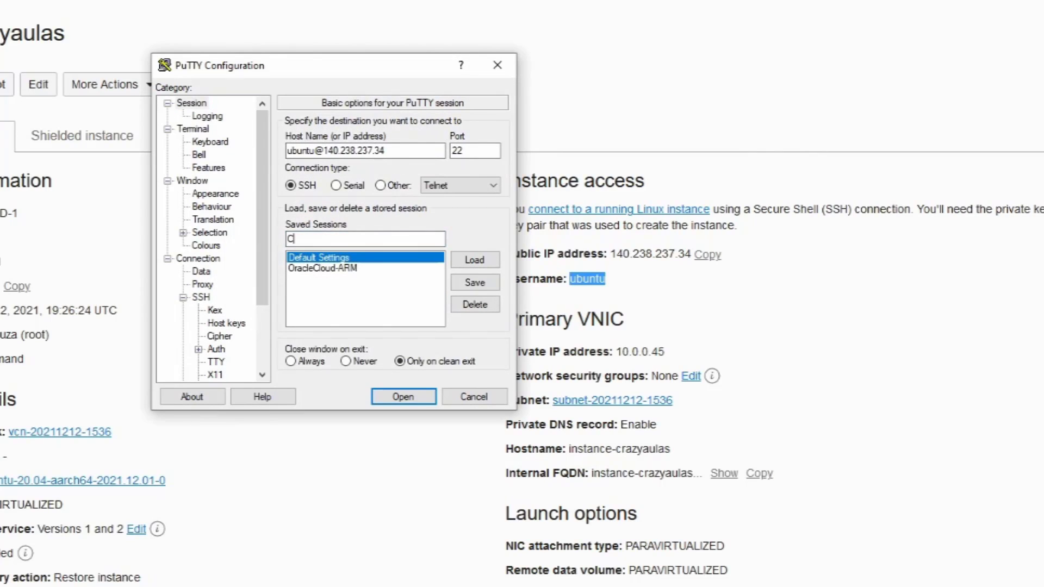
click(475, 283)
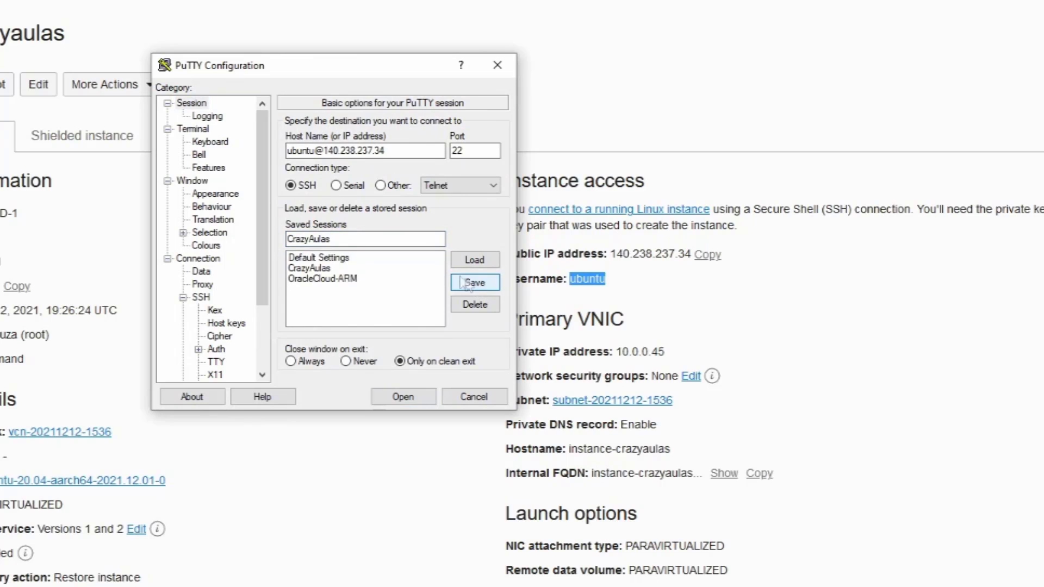
- Open the SSH connection to the instance, choosing to connect once at the host key alert
click(324, 275)
click(402, 396)
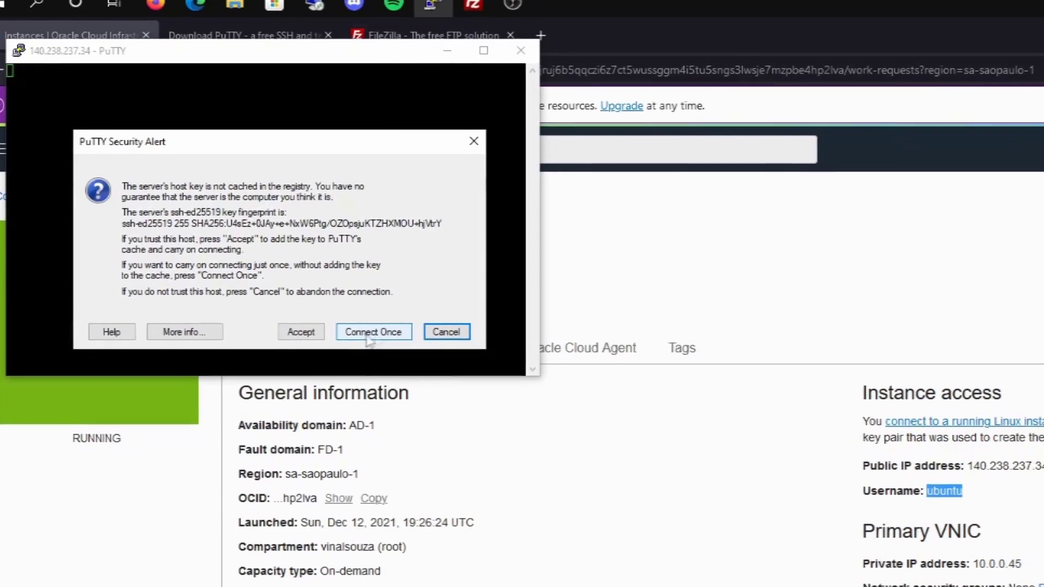
click(394, 348)
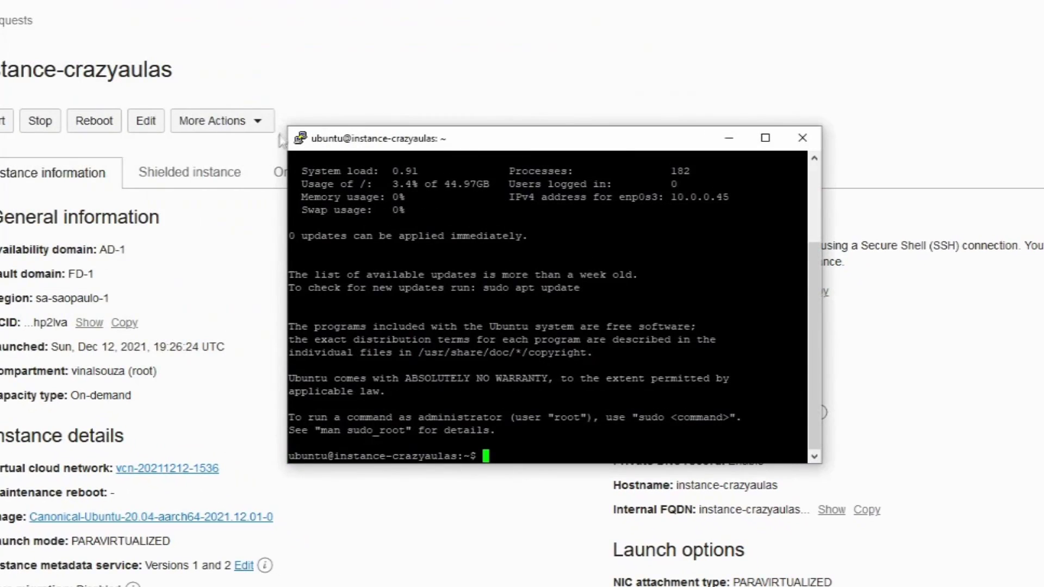
drag(287, 127, 1, 0)
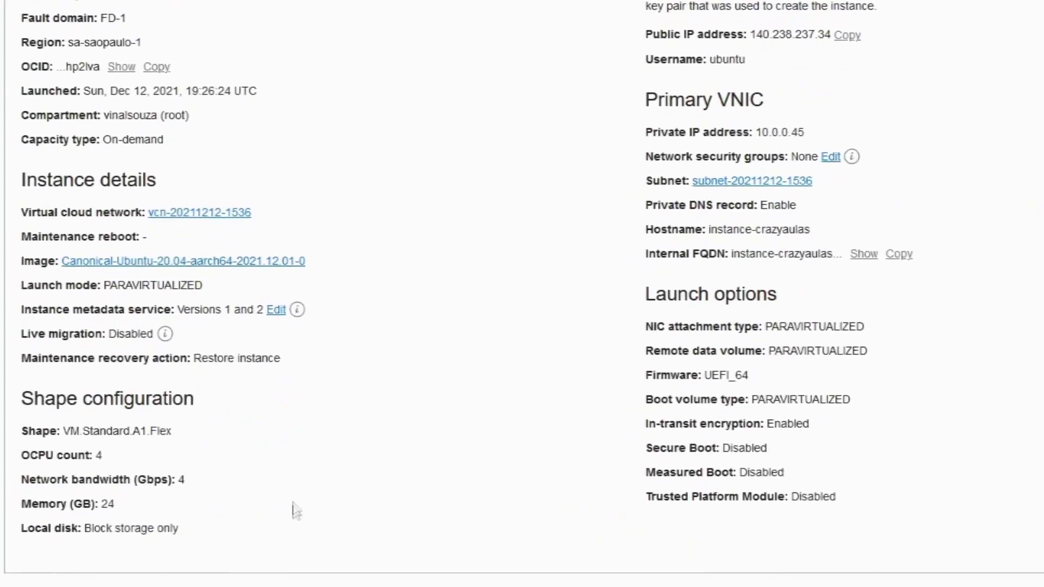
- Switch to the Always Free resources documentation in Edge and search the page for "gb"
scroll(356, 500, up, 3)
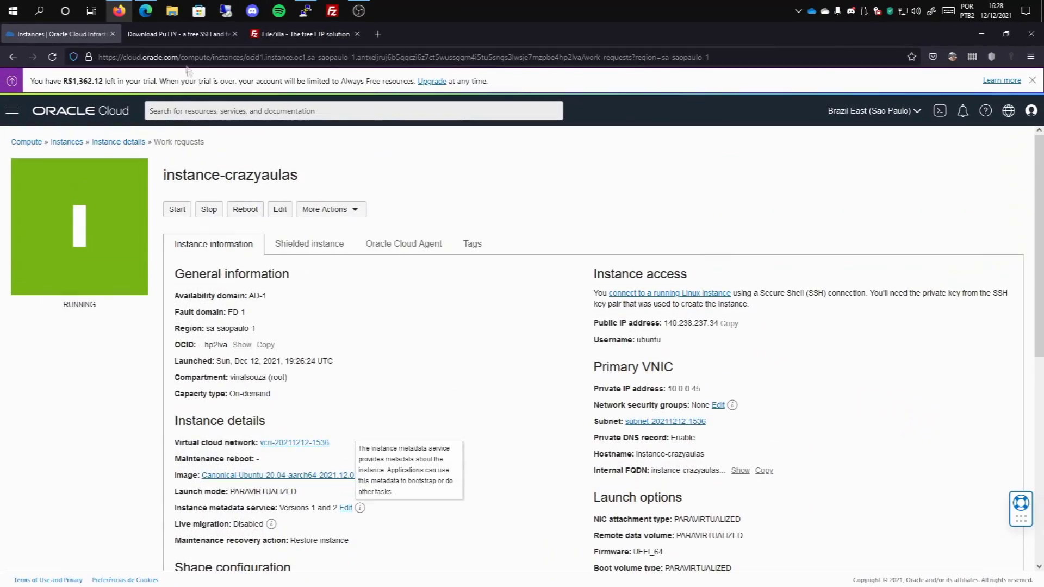
click(147, 14)
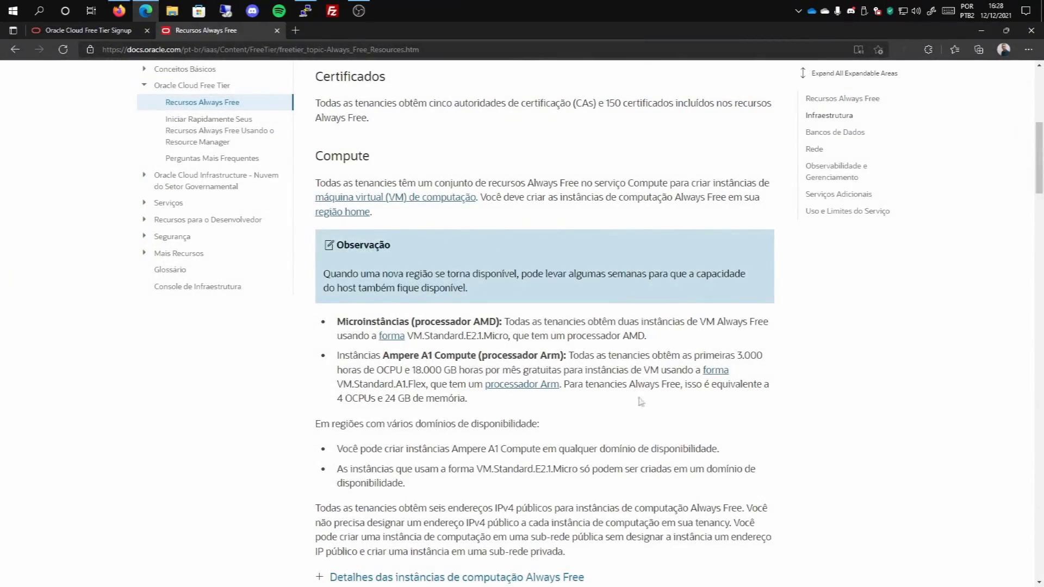
scroll(619, 380, down, 4)
scroll(390, 387, up, 4)
scroll(501, 368, down, 15)
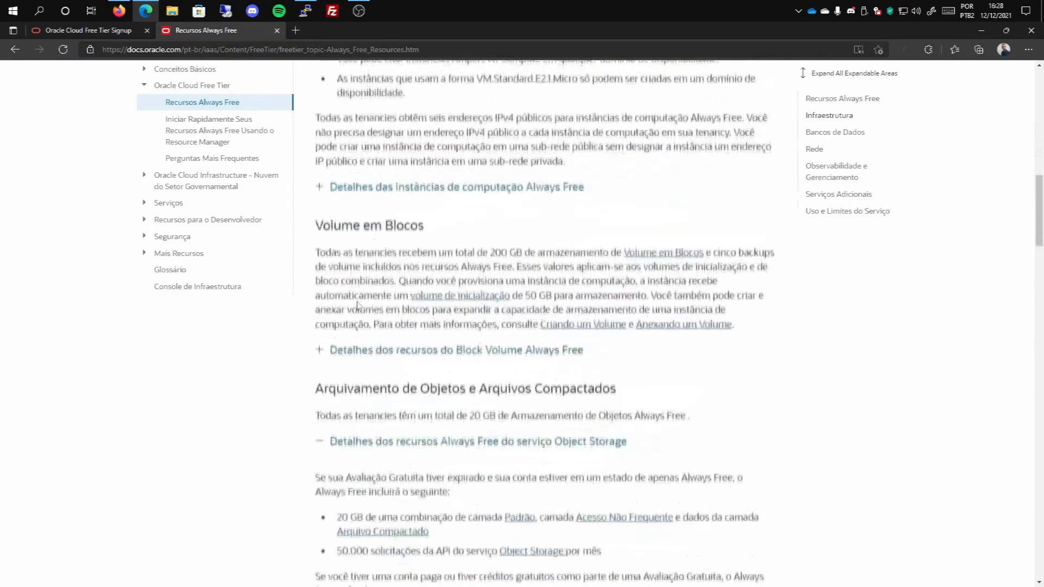
scroll(391, 354, down, 5)
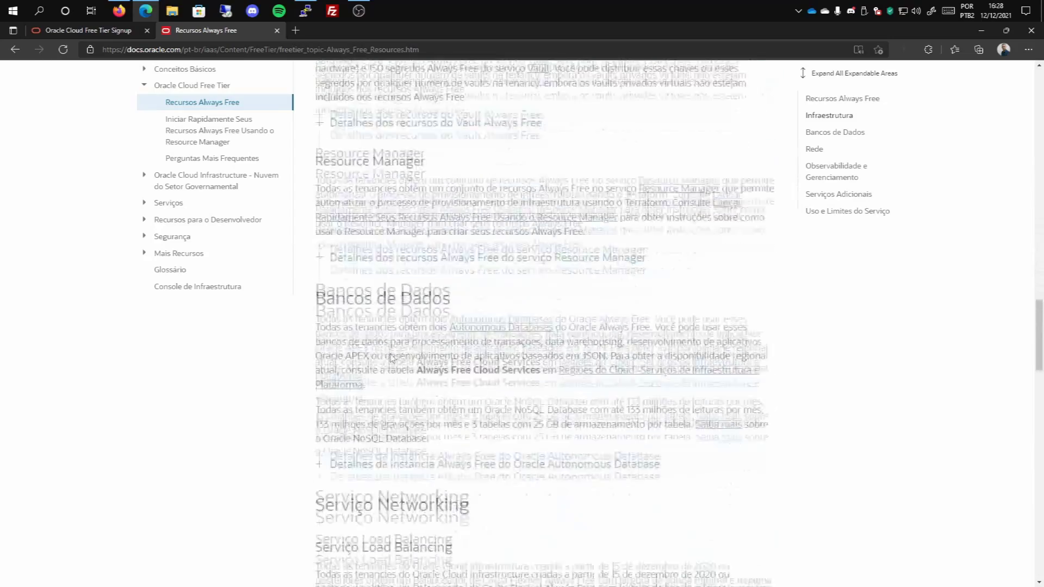
key(ctrl+f)
text(gb)
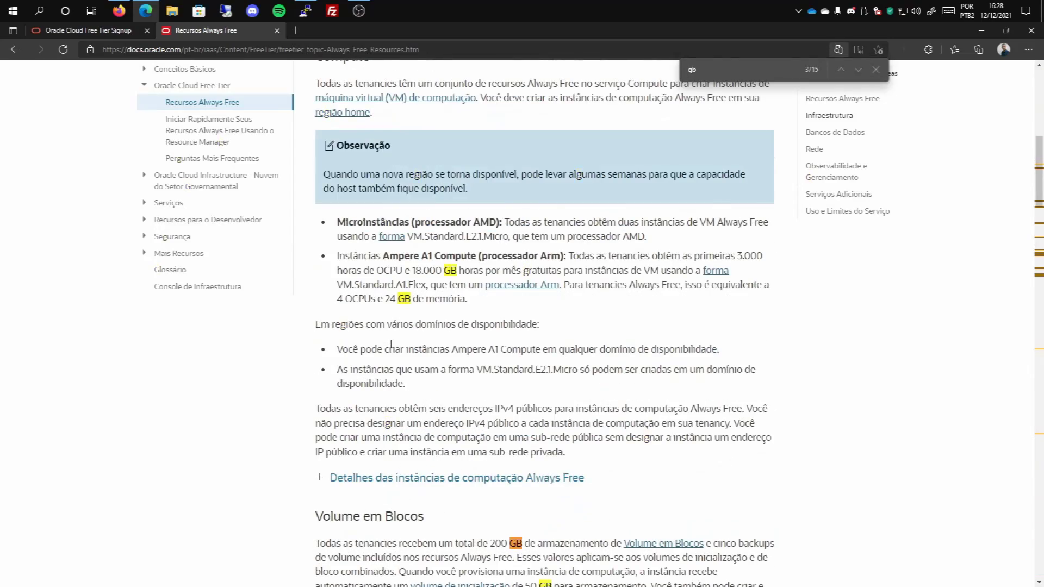
key(Return)
scroll(390, 344, down, 6)
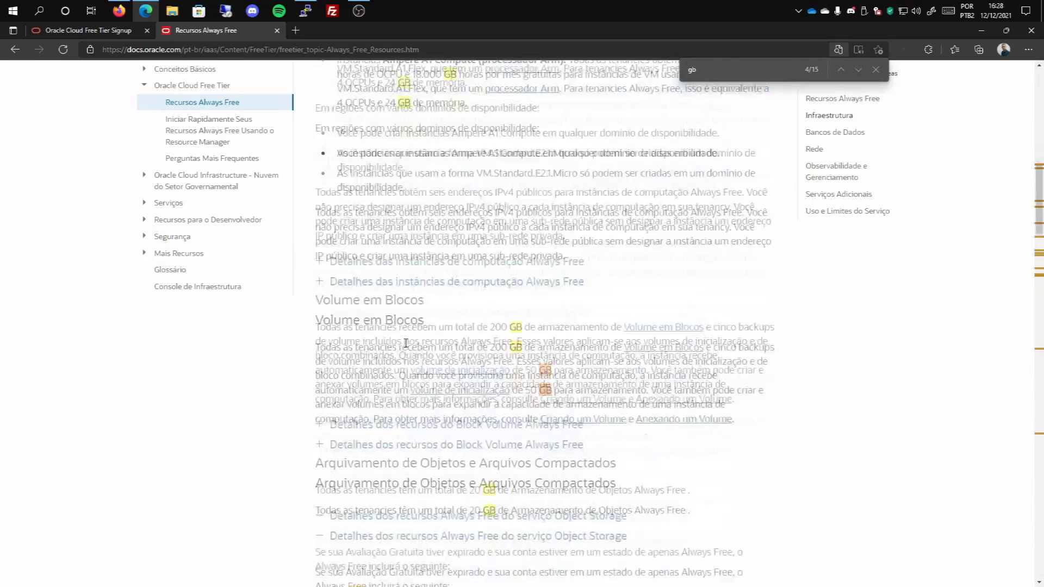
- Examine the total storage allowance and the default boot volume size in the Volume em Blocos section
drag(524, 265, 567, 263)
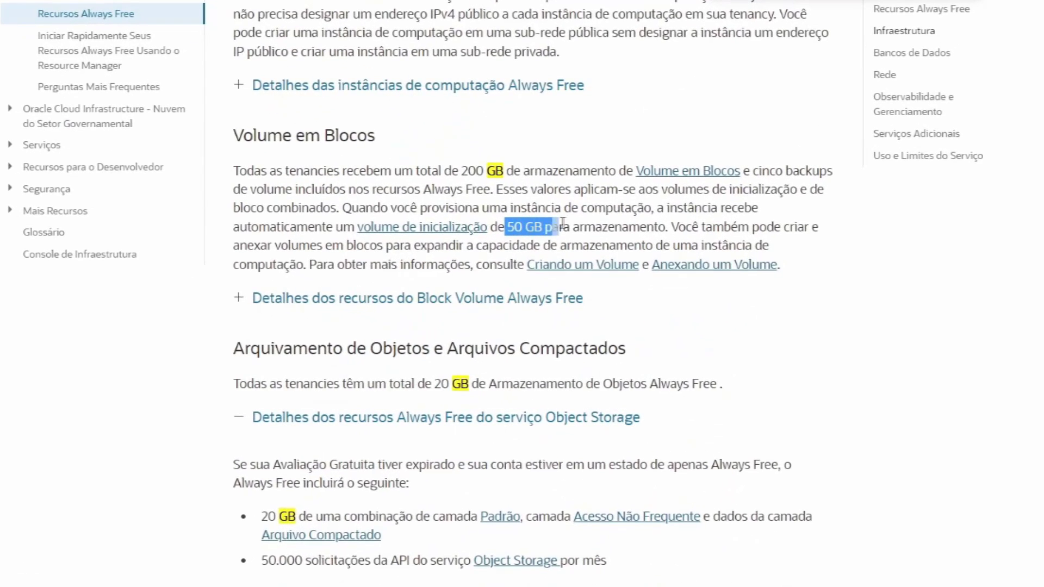
drag(562, 222, 668, 231)
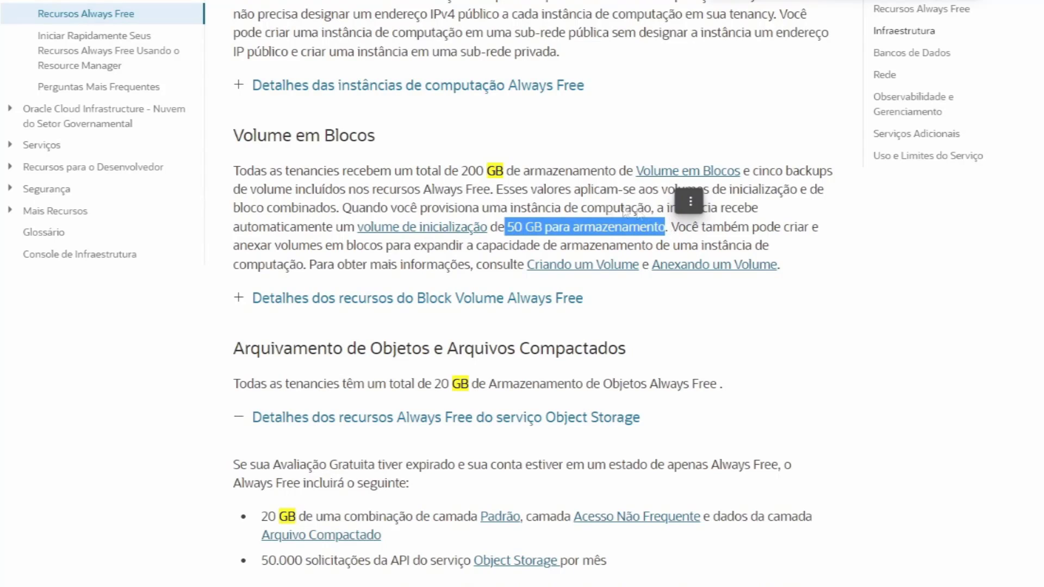
click(500, 183)
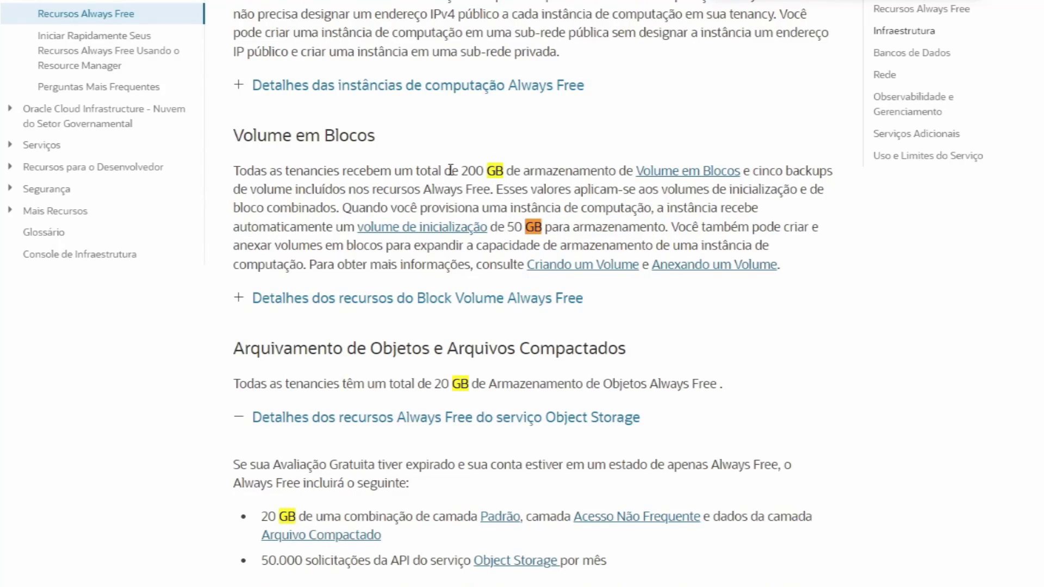
drag(459, 171, 506, 173)
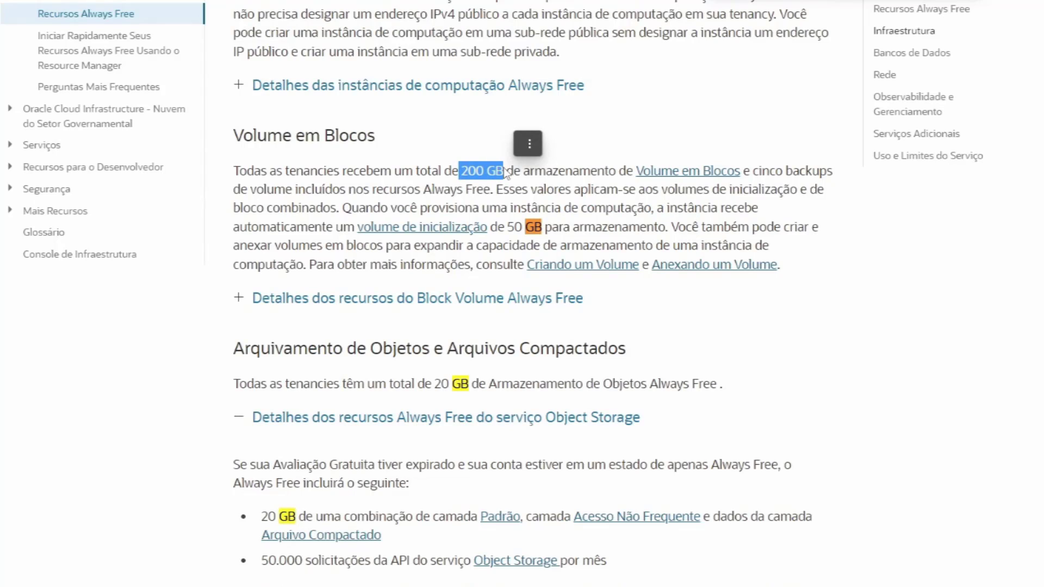
click(527, 143)
click(505, 237)
drag(506, 227, 542, 227)
click(501, 200)
drag(462, 171, 485, 175)
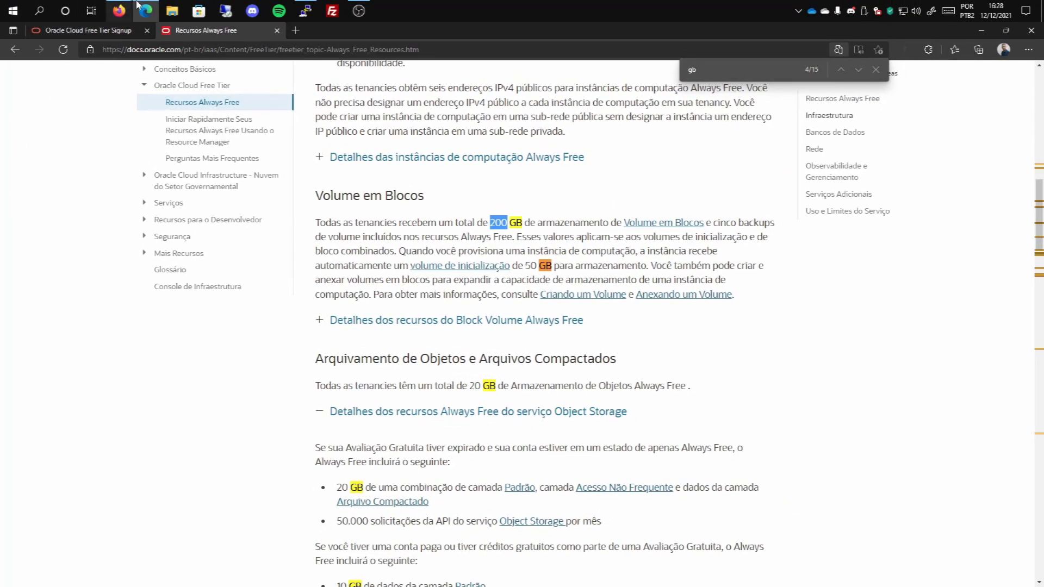
- Switch to the instance's PuTTY terminal and update the package lists with sudo apt-get update
click(137, 6)
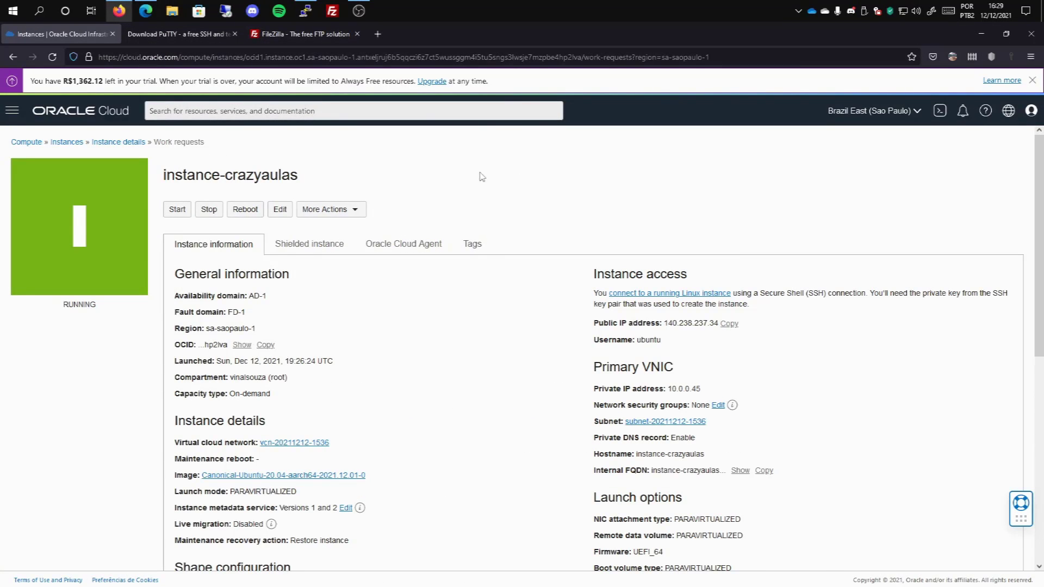
click(305, 11)
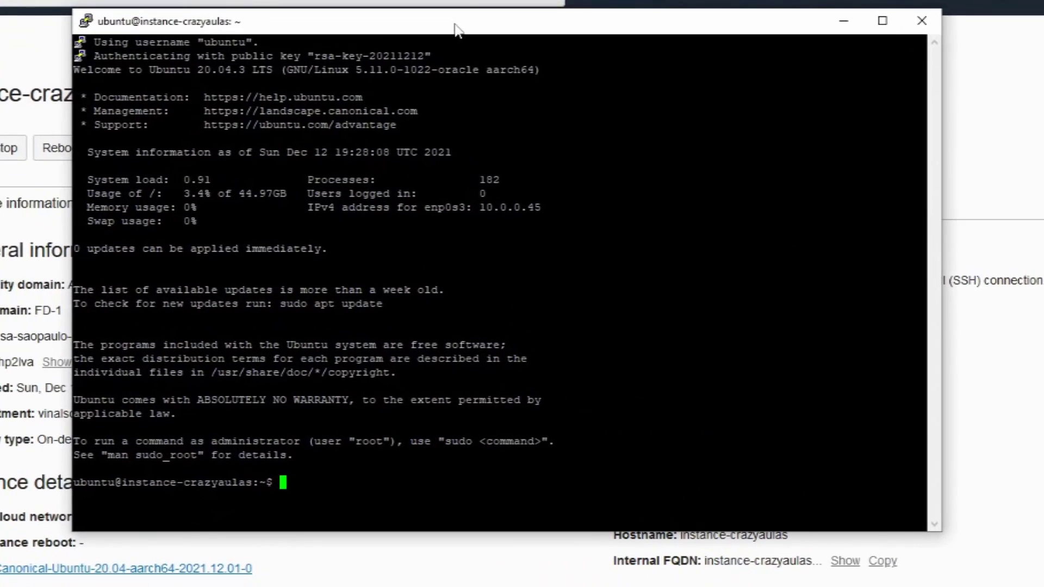
text(sudo apt-get update)
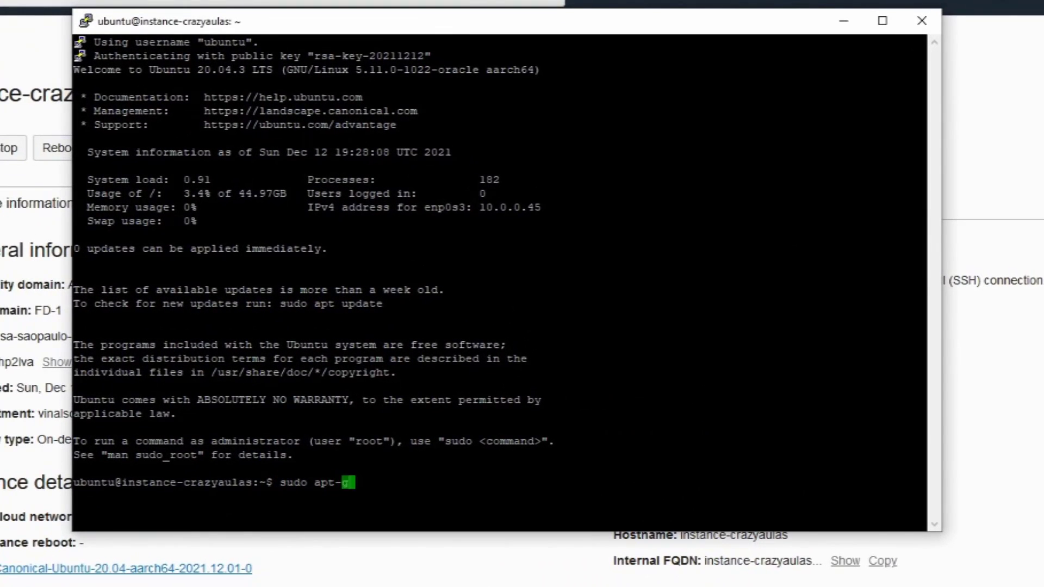
key(Return)
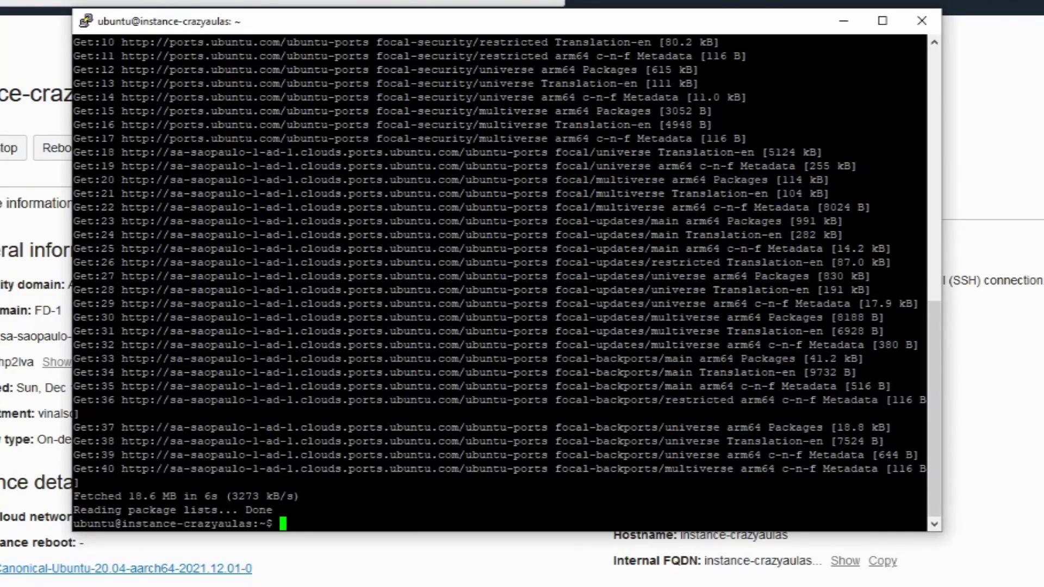
- Run lshw in the terminal and examine the system memory size in its output
text(lshw)
key(Return)
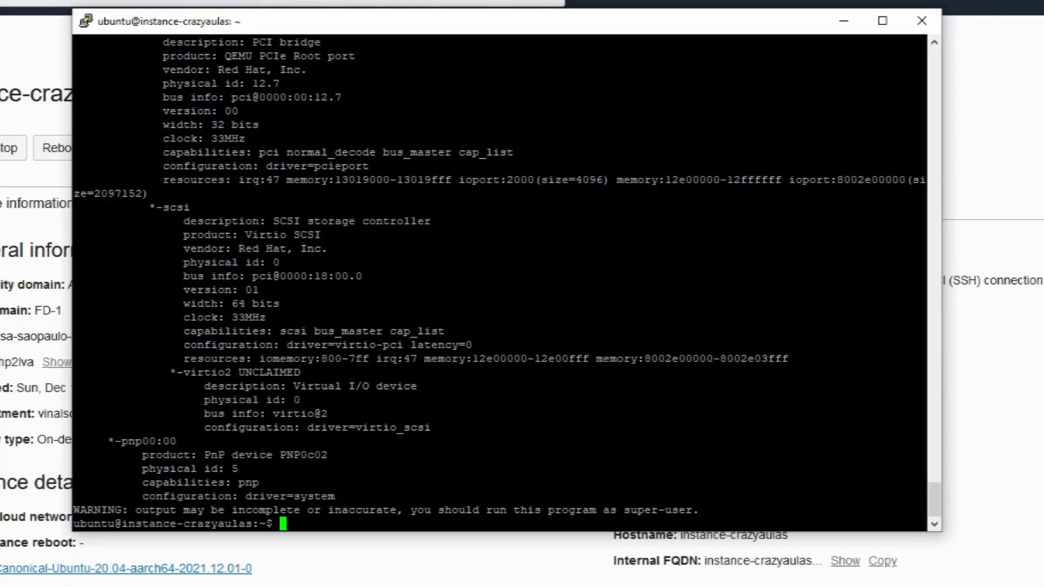
scroll(500, 282, up, 20)
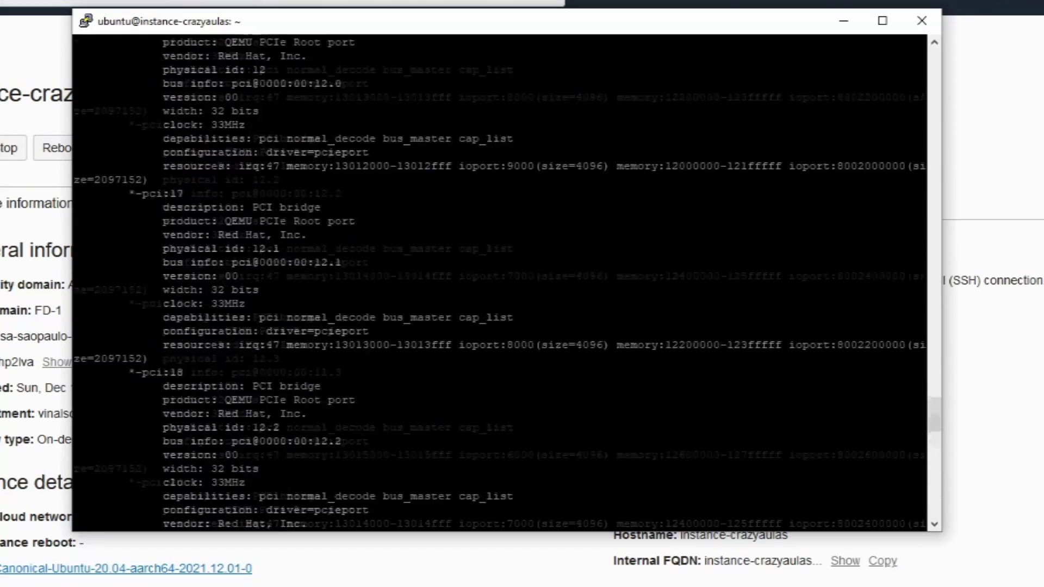
scroll(500, 282, down, 18)
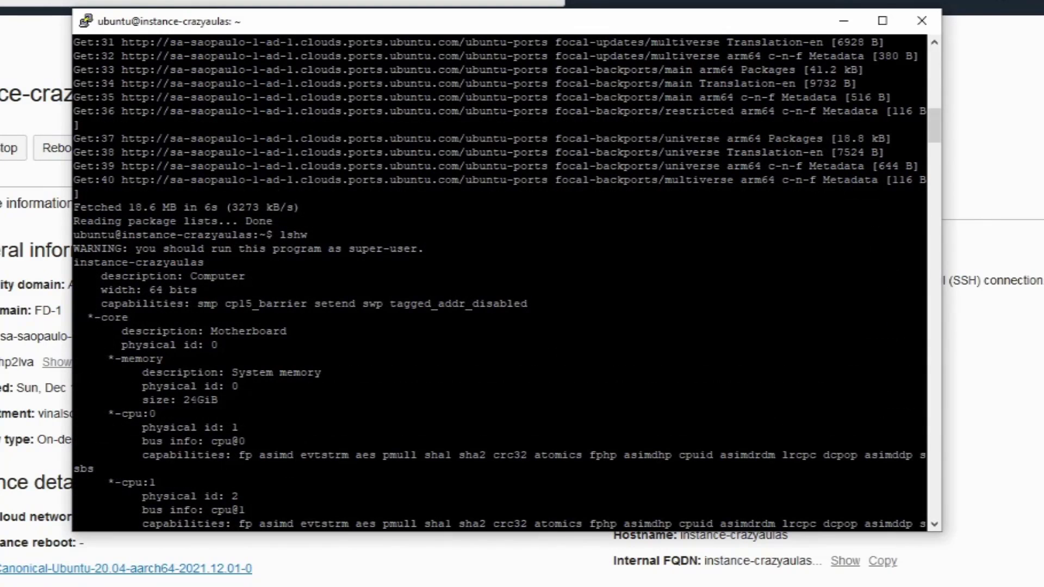
drag(142, 400, 219, 399)
scroll(219, 399, down, 12)
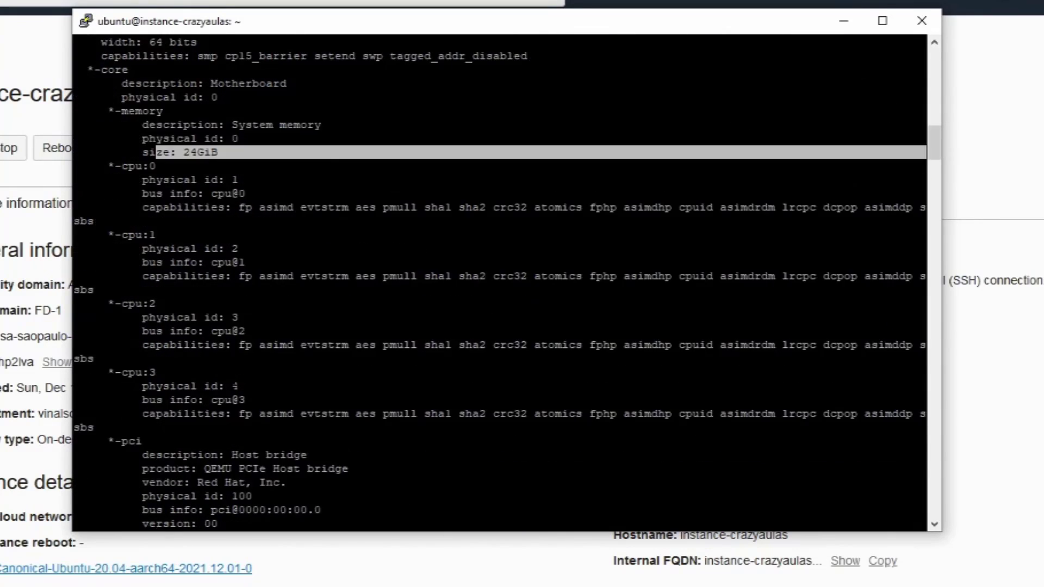
- Examine the CPU entries in the lshw output, from cpu:0 to cpu:3
scroll(156, 152, up, 6)
drag(219, 152, 157, 166)
drag(129, 234, 148, 235)
drag(129, 304, 149, 303)
drag(115, 372, 142, 371)
scroll(507, 284, down, 20)
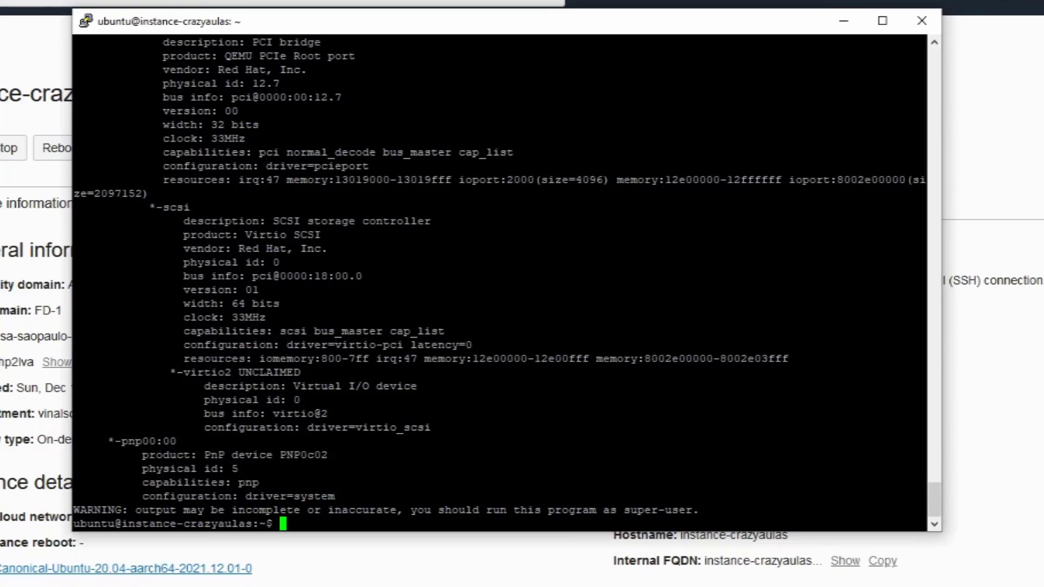
- Minimize the terminal, view the FileZilla project website in Firefox and return to the Oracle Cloud instance page
click(850, 26)
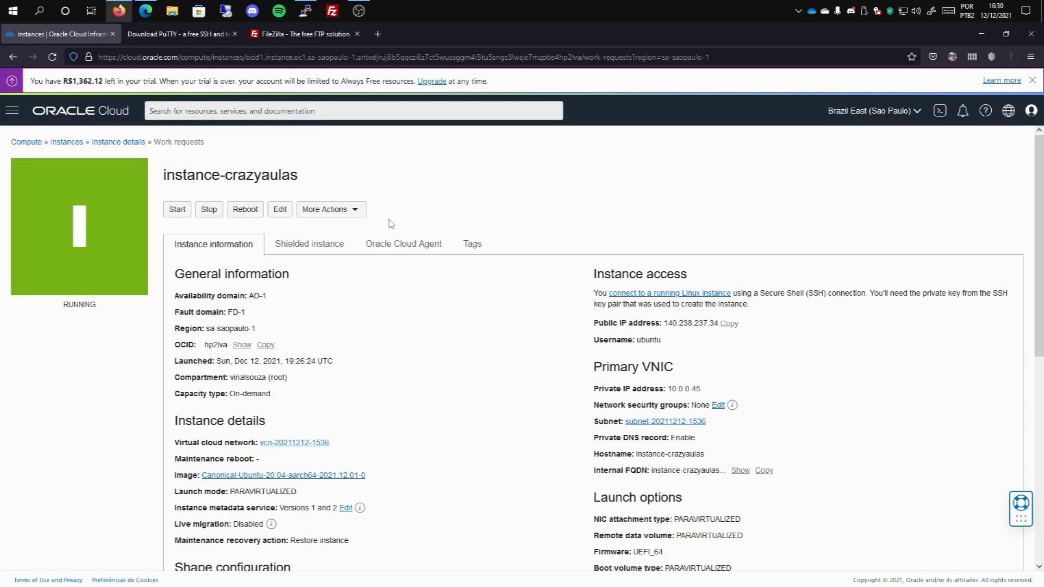
click(283, 43)
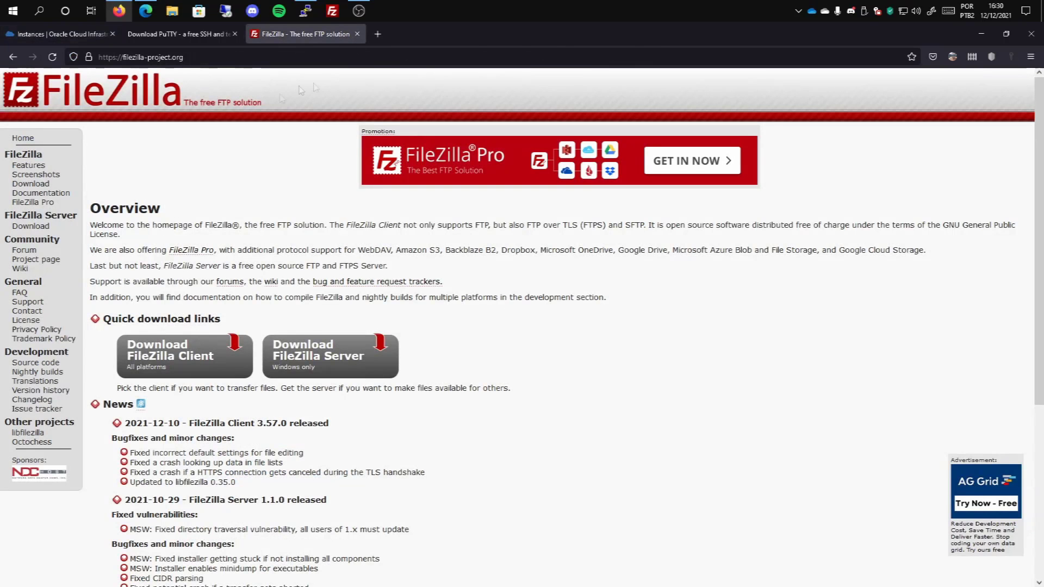
drag(101, 208, 161, 209)
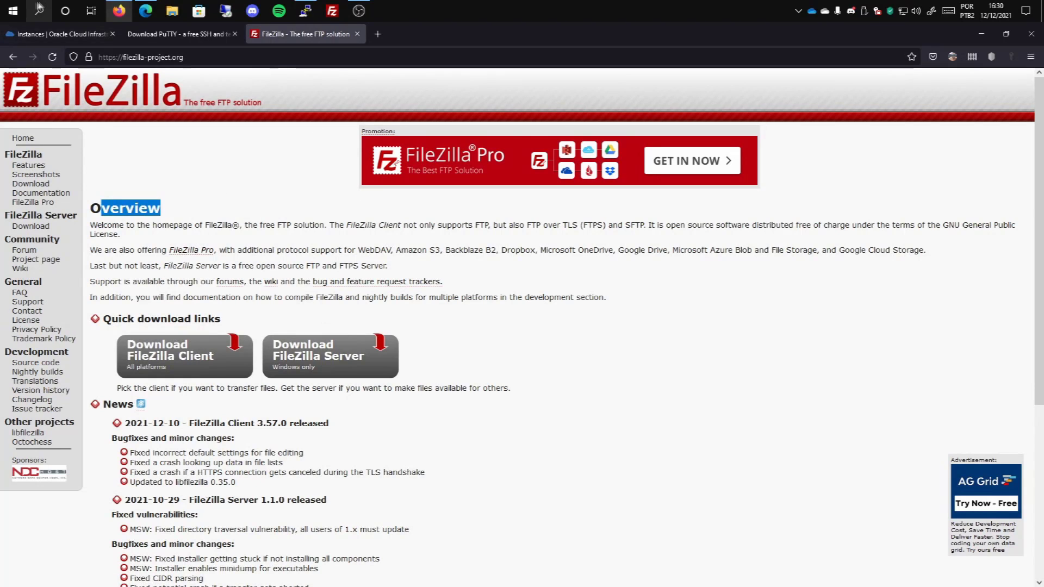
click(63, 34)
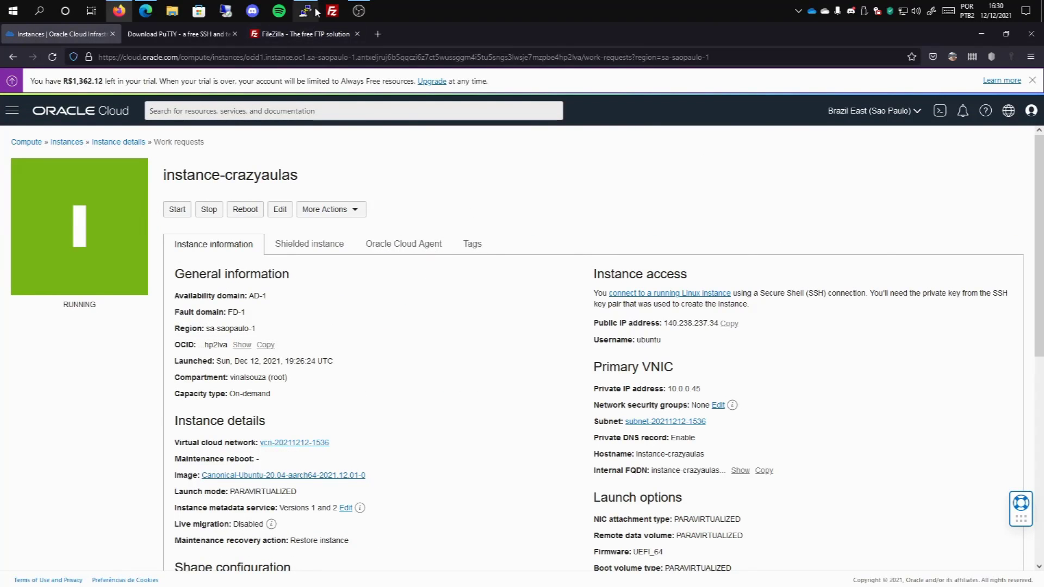
- Switch to FileZilla and set the local directory to the desktop folder
click(332, 10)
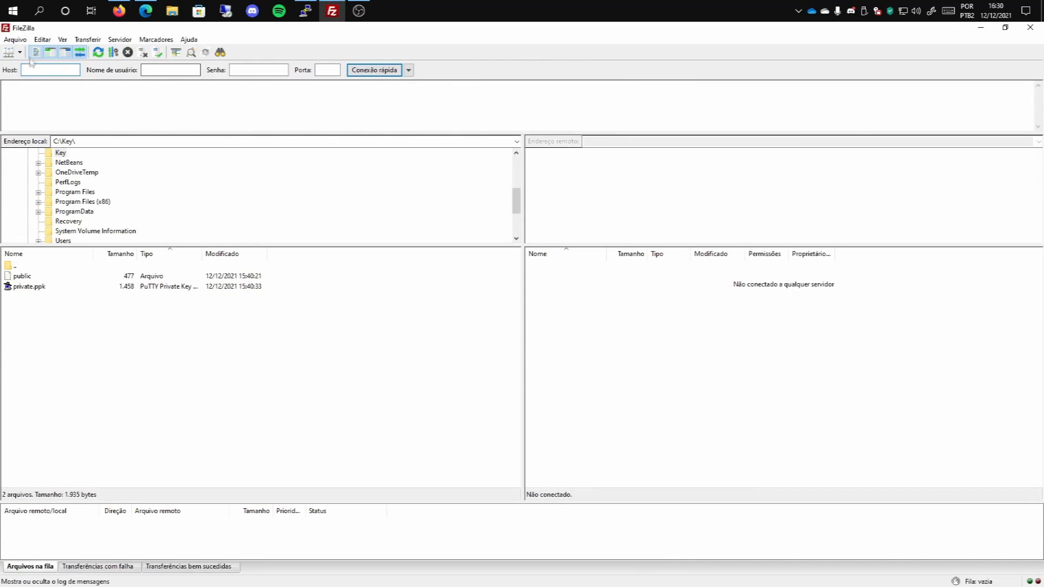
scroll(109, 190, up, 5)
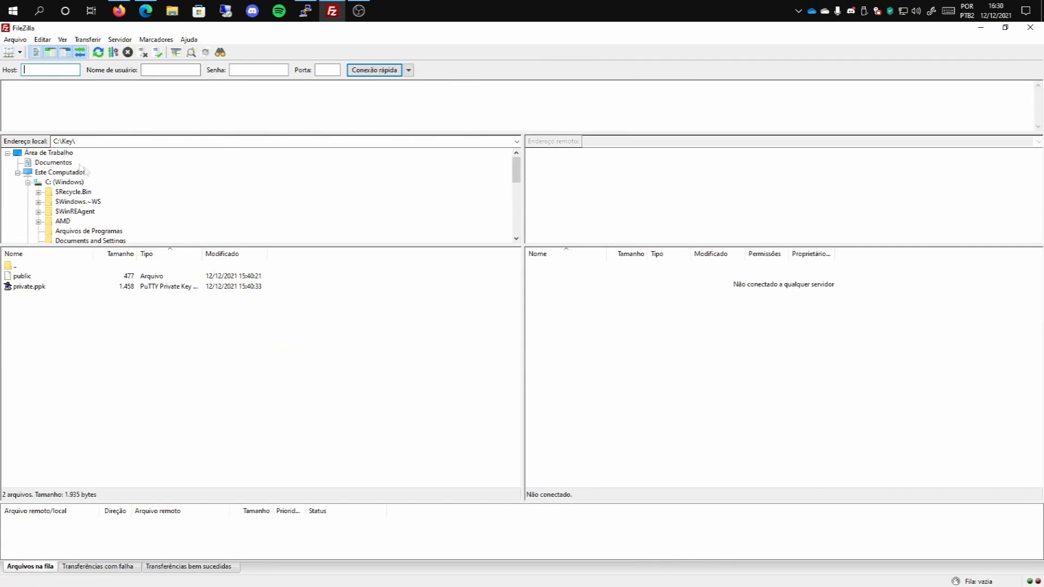
click(57, 153)
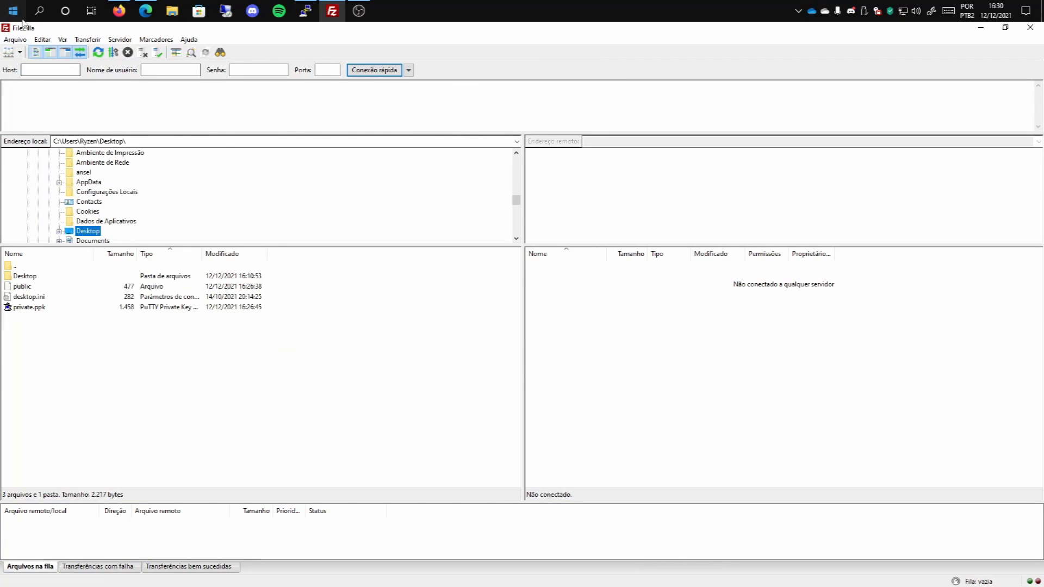
- Delete the TUTORIAL site from FileZilla's Site Manager and save the site list
click(20, 53)
key(Escape)
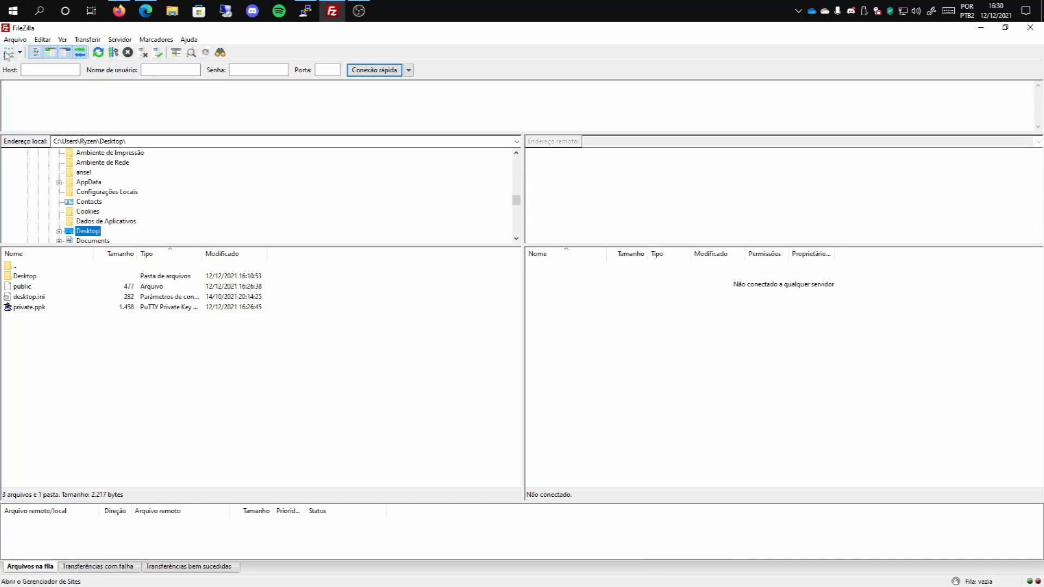
click(8, 52)
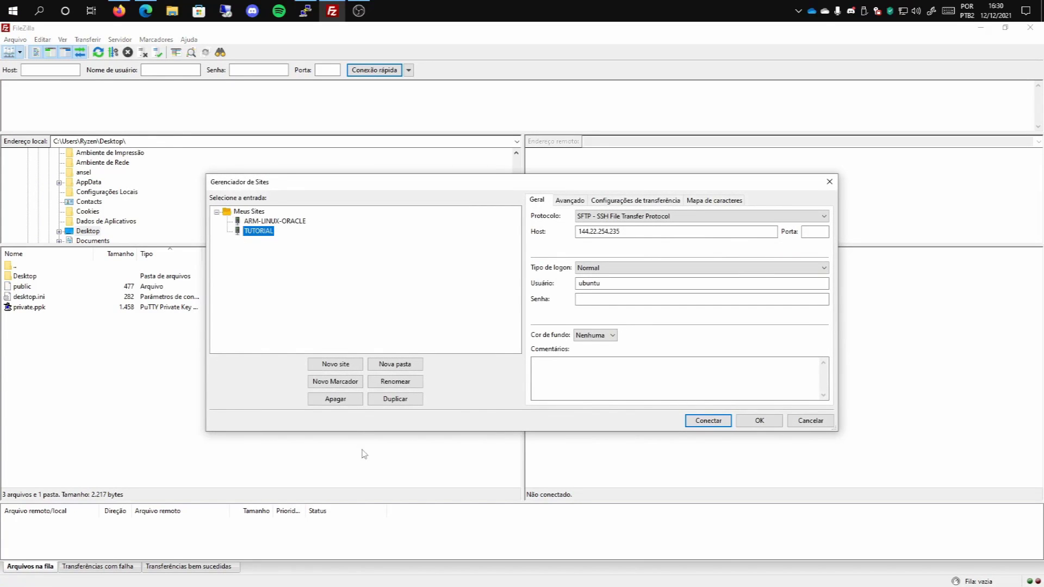
click(344, 402)
click(497, 325)
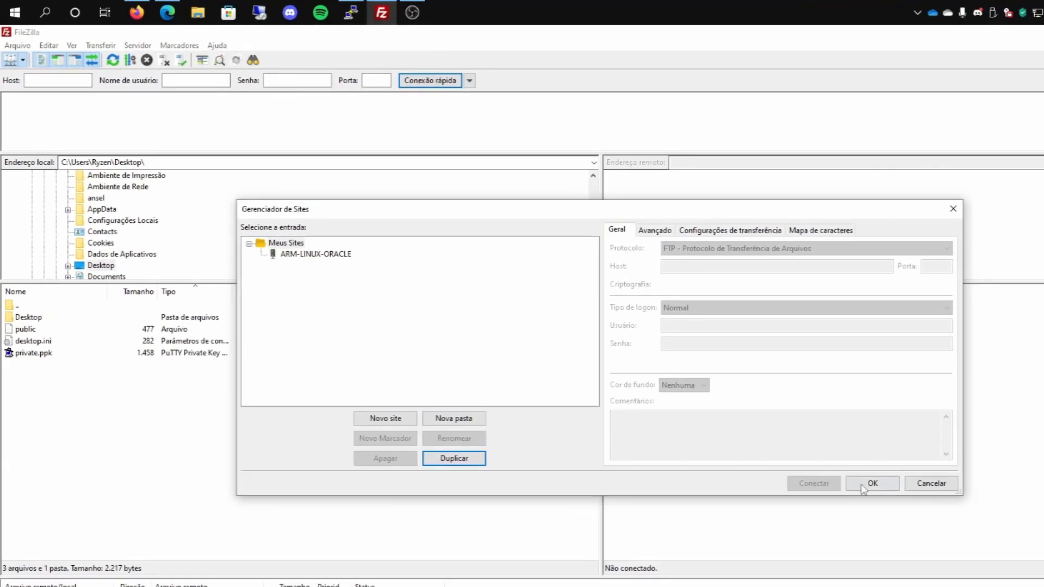
click(862, 485)
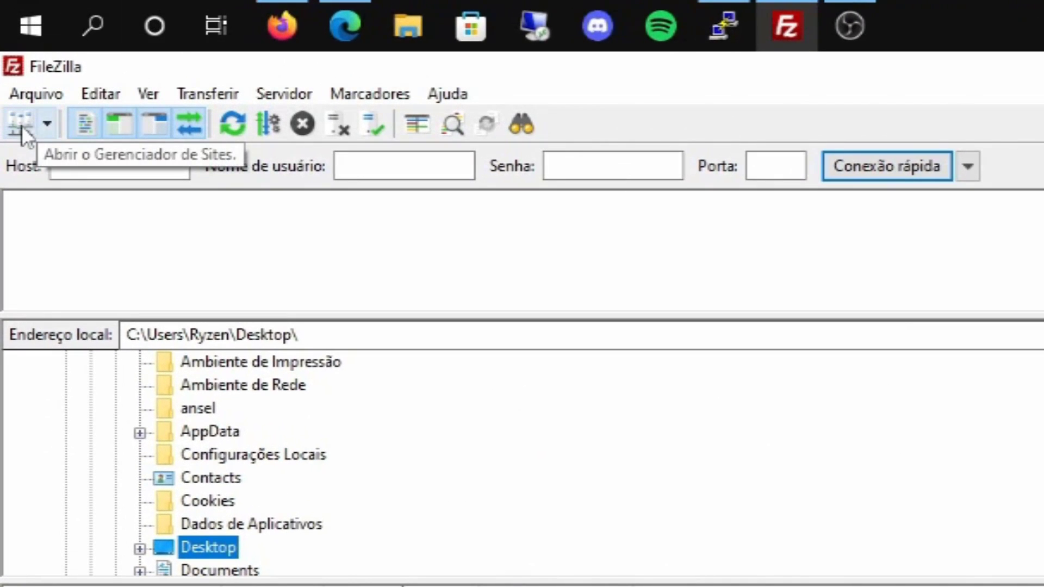
- Create a new site named CRAZYAULAS in FileZilla's Site Manager
click(22, 125)
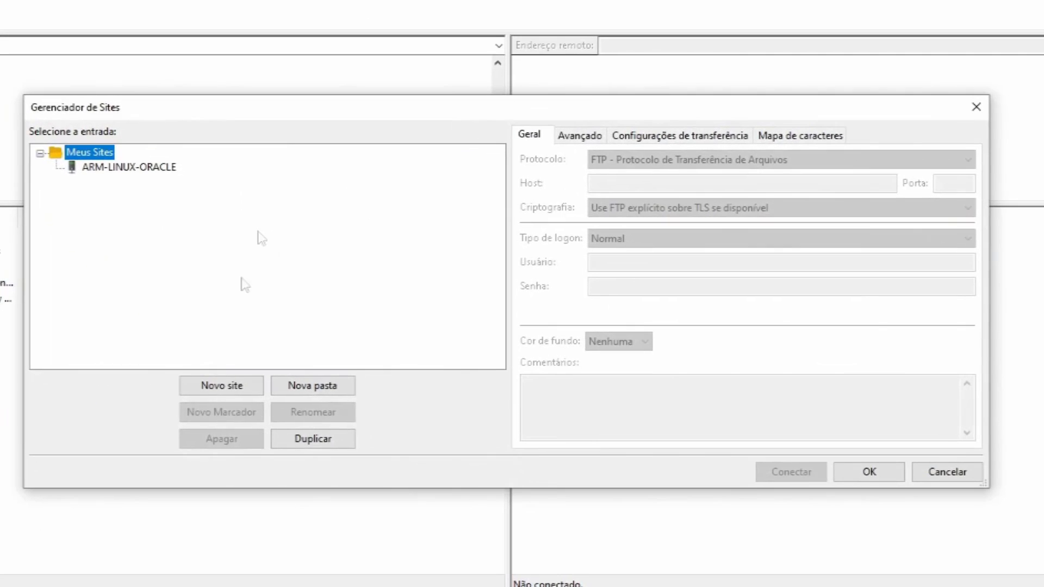
click(339, 472)
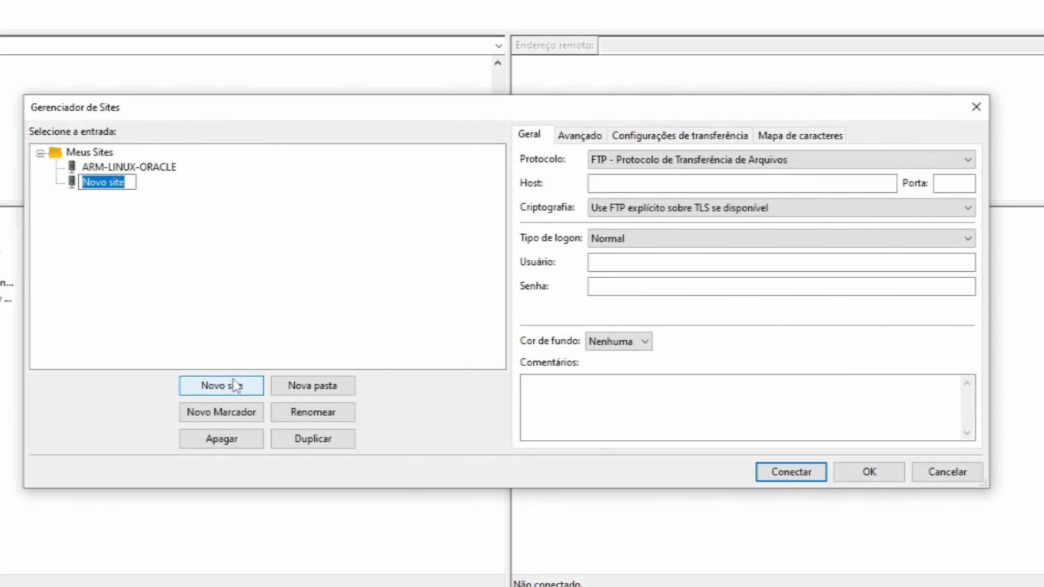
text(CRAZYAULAS)
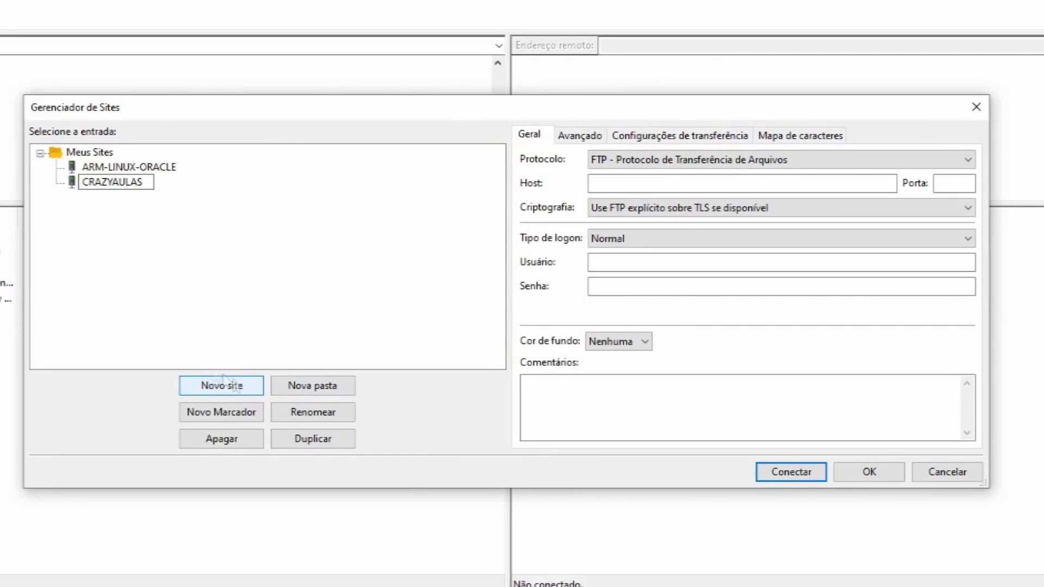
key(Return)
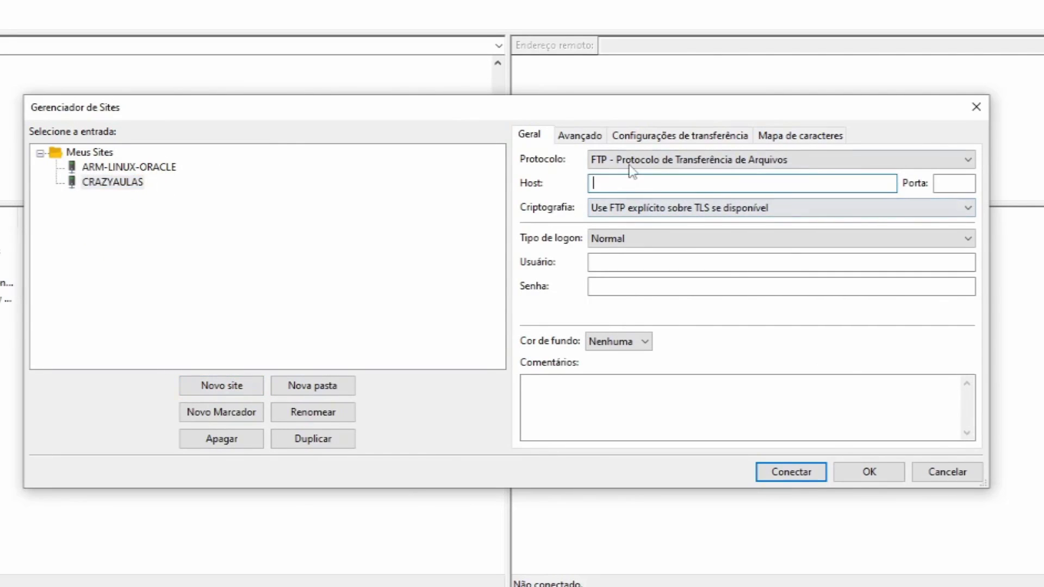
- Set the CRAZYAULAS site's protocol to SFTP and its host to 140.238.237.34, copied from the Oracle Cloud instance page
click(601, 165)
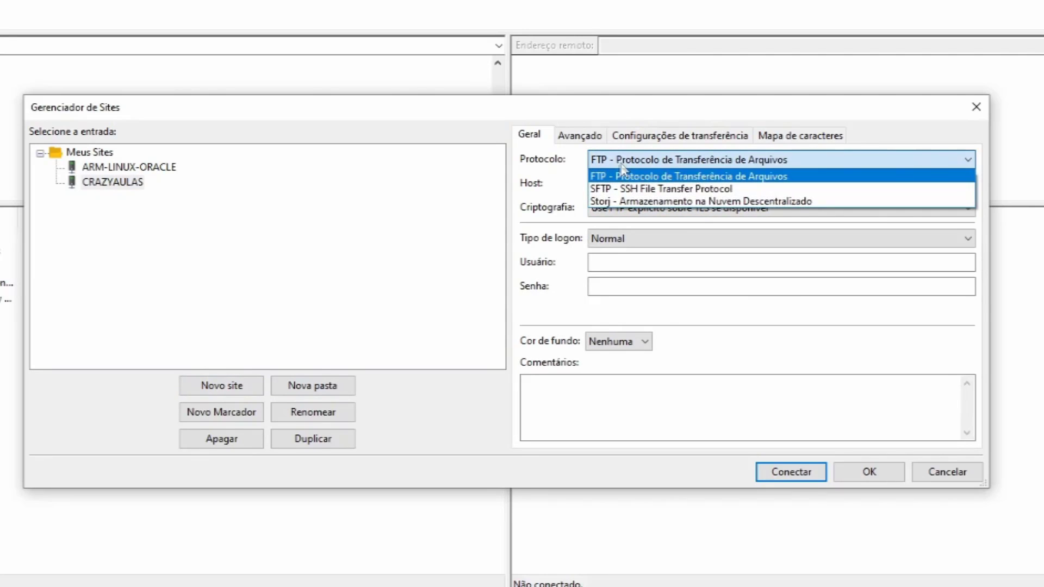
click(606, 191)
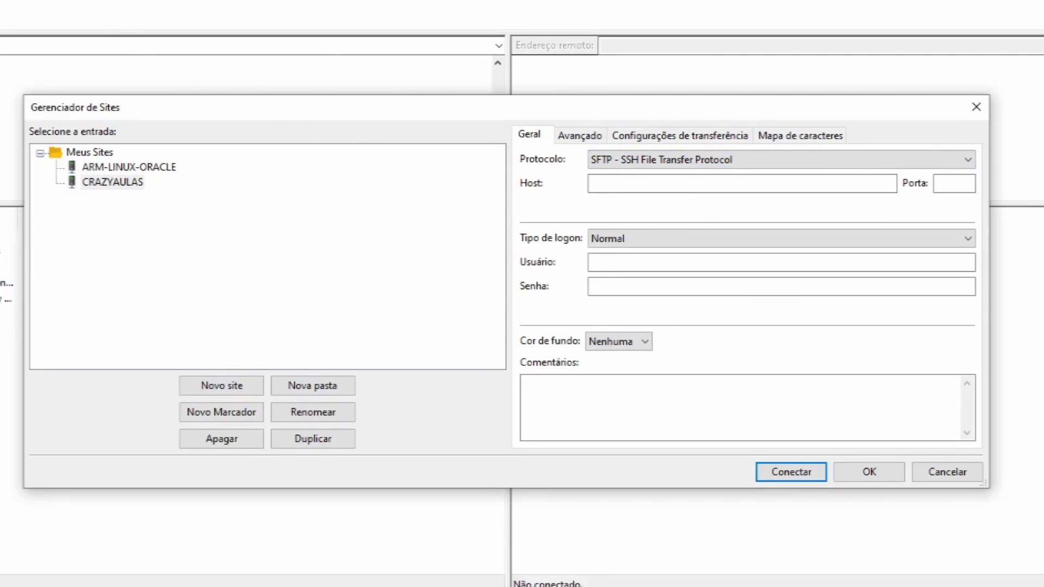
key(alt+Tab)
drag(617, 326, 729, 321)
click(823, 324)
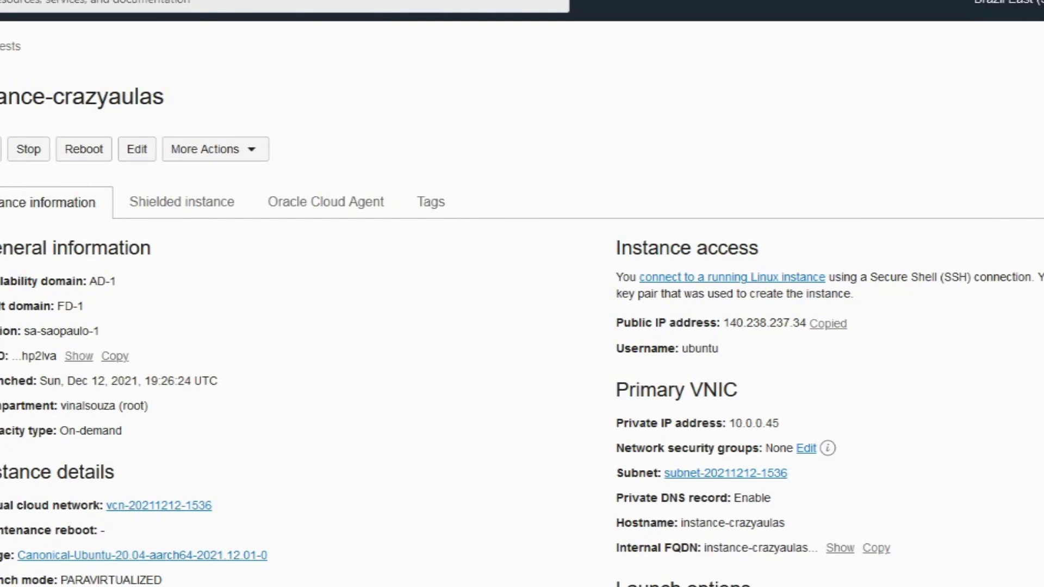
key(alt+Tab)
click(676, 184)
text(140.238.237.34)
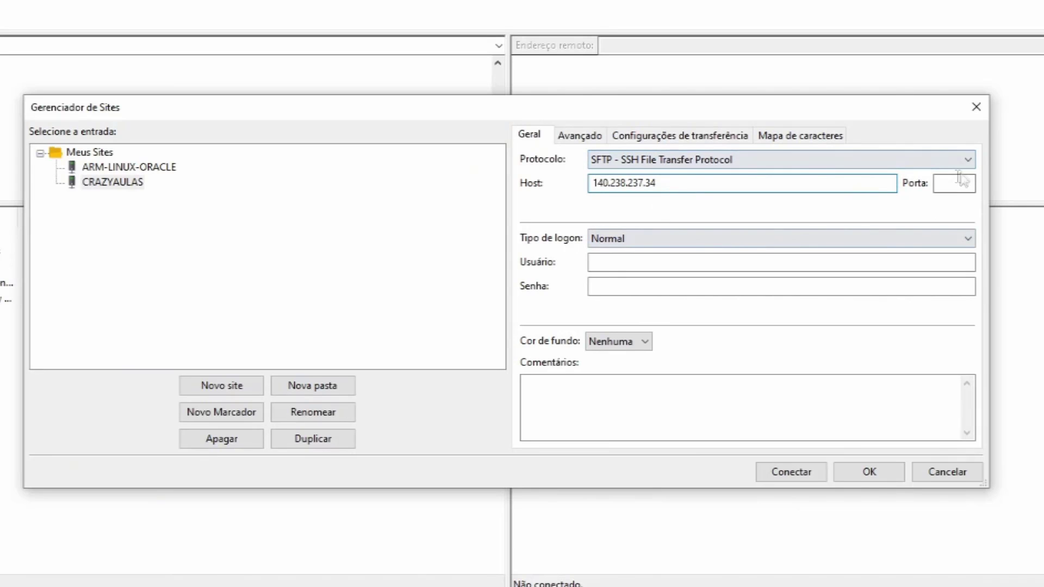
- Copy the username ubuntu from the Oracle Cloud instance page into the CRAZYAULAS site's user field and save the site
click(635, 261)
key(alt+Tab)
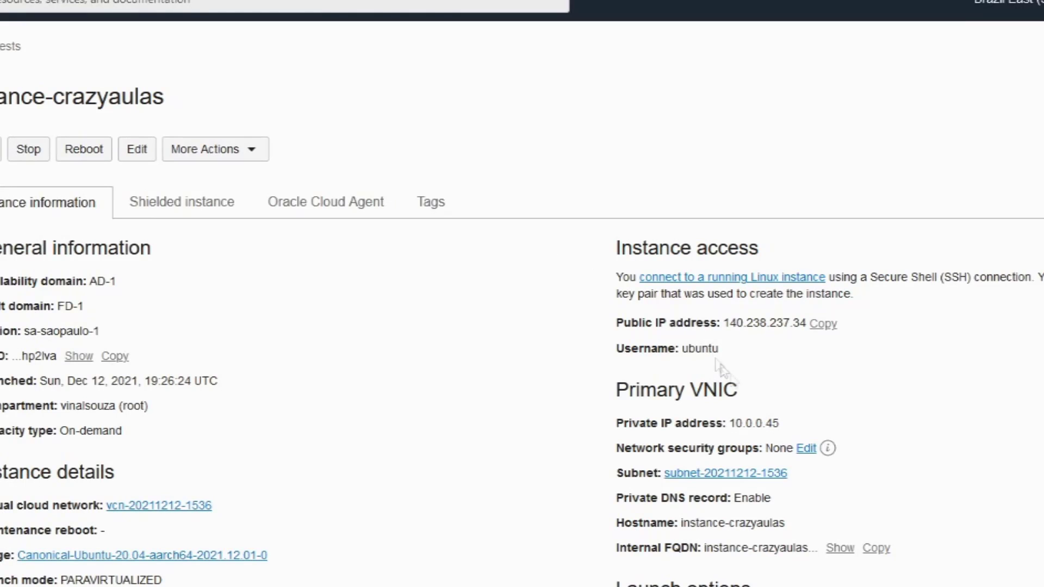
drag(682, 349, 714, 350)
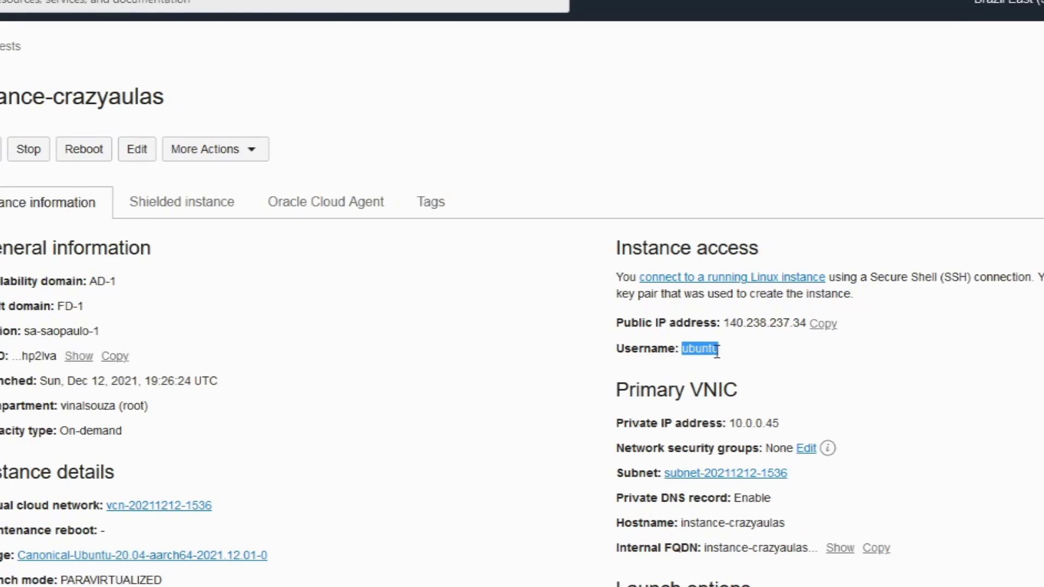
key(ctrl+c)
key(alt+Tab)
click(630, 261)
key(ctrl+v)
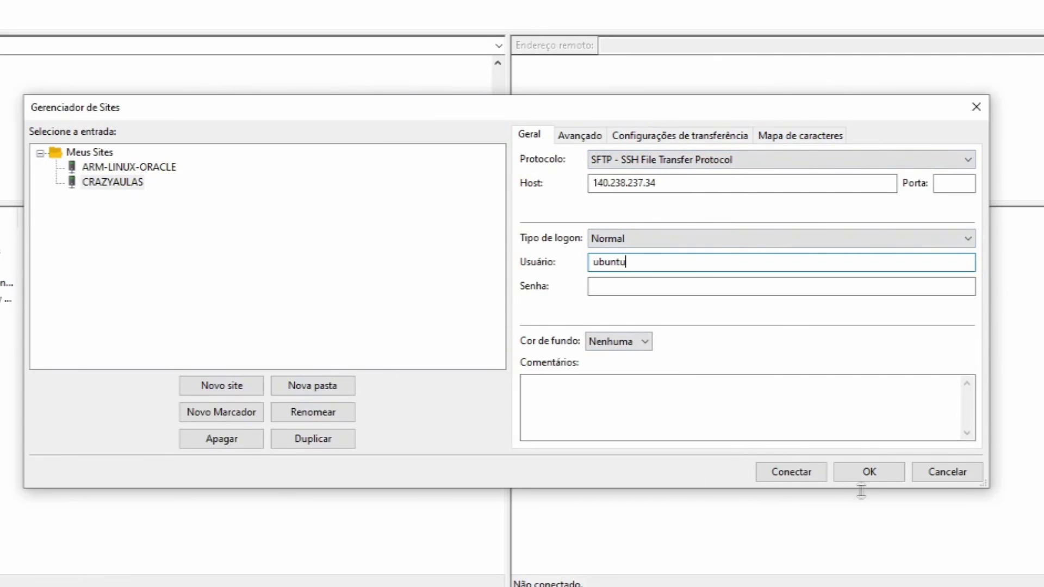
click(868, 472)
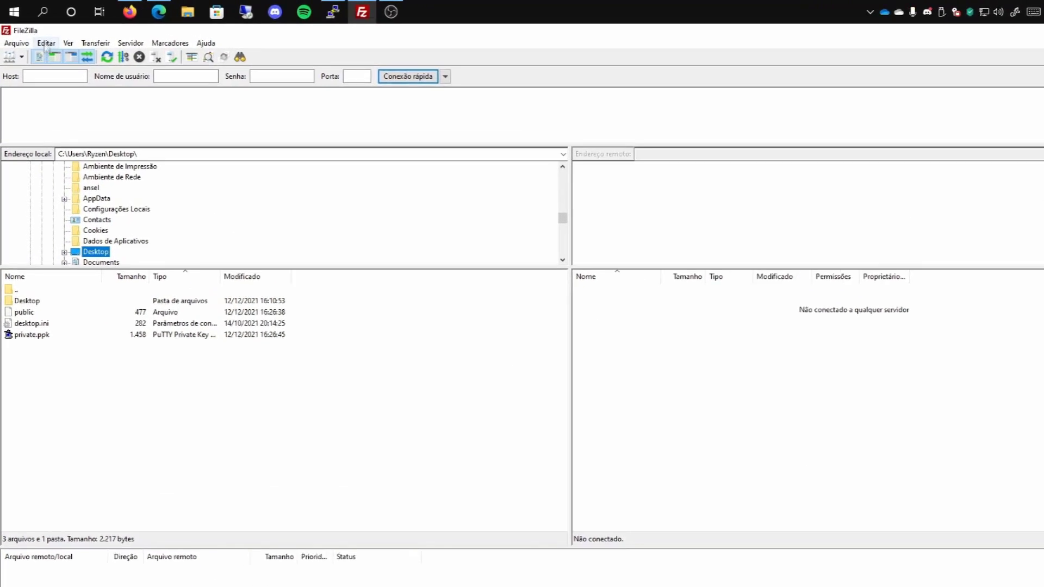
- Add private.ppk from the desktop folder to FileZilla's SFTP private keys and save the settings
click(43, 47)
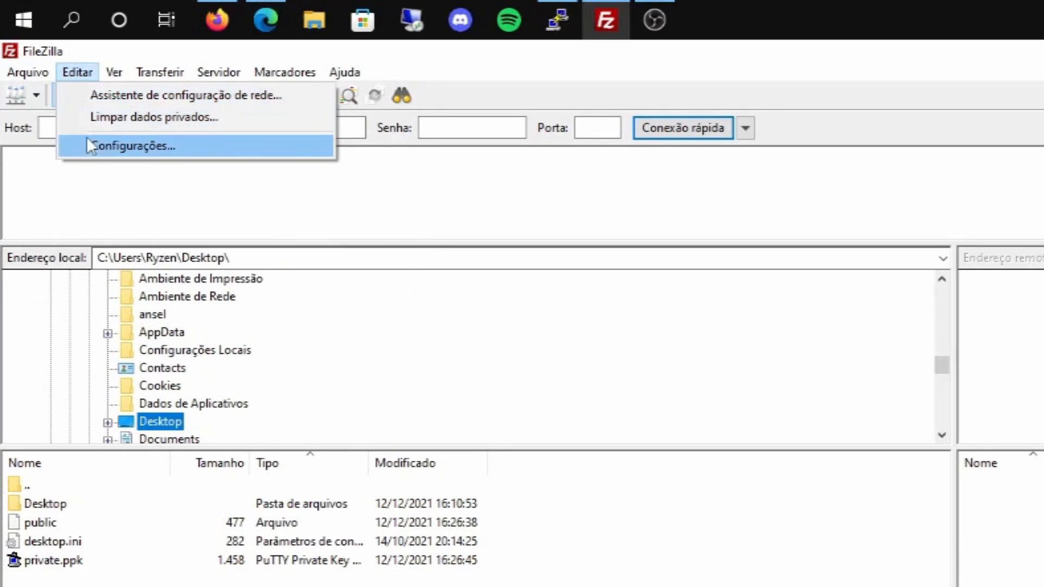
click(106, 152)
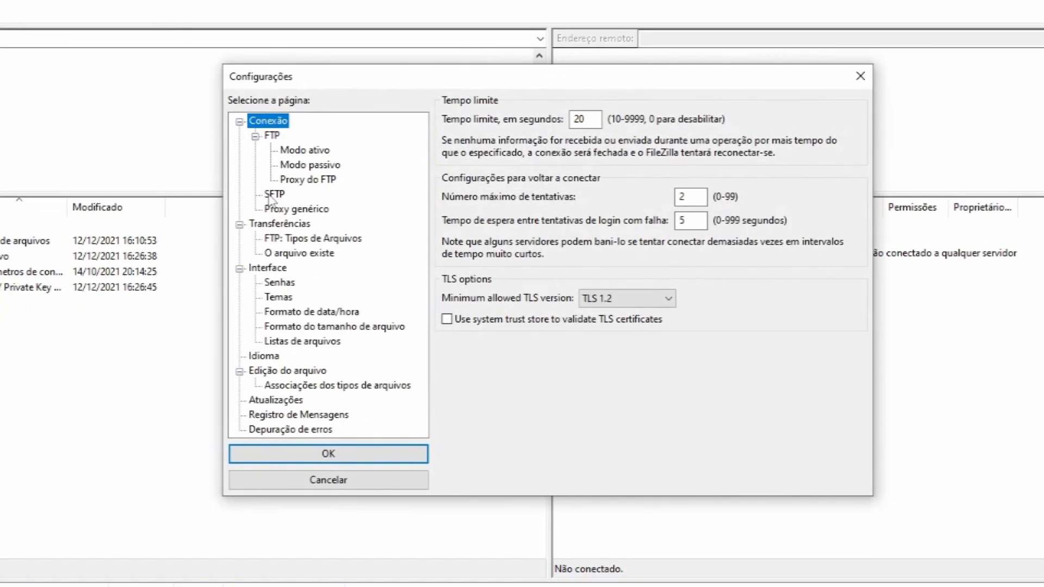
click(273, 195)
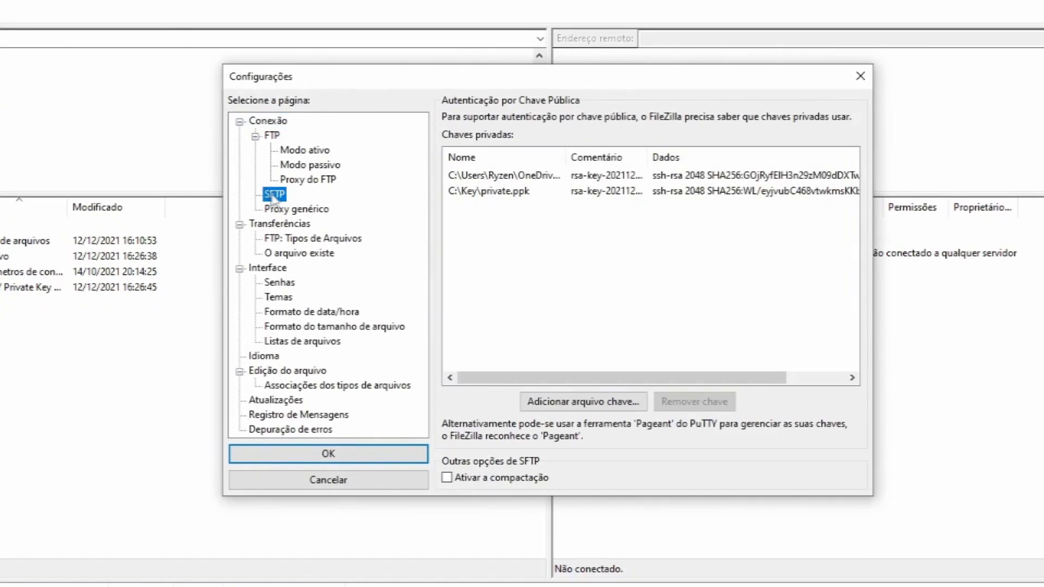
click(560, 406)
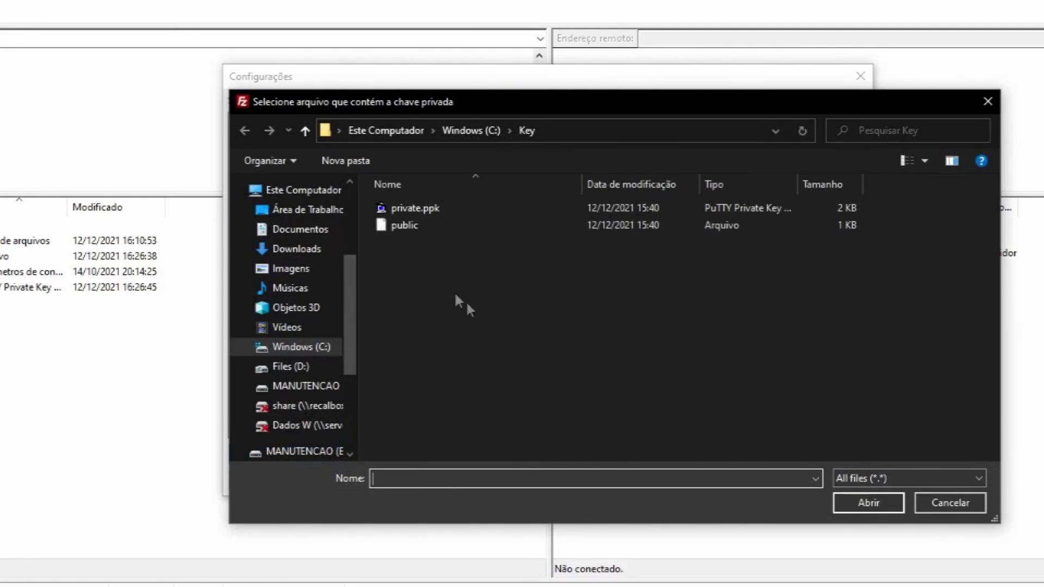
click(319, 209)
click(405, 225)
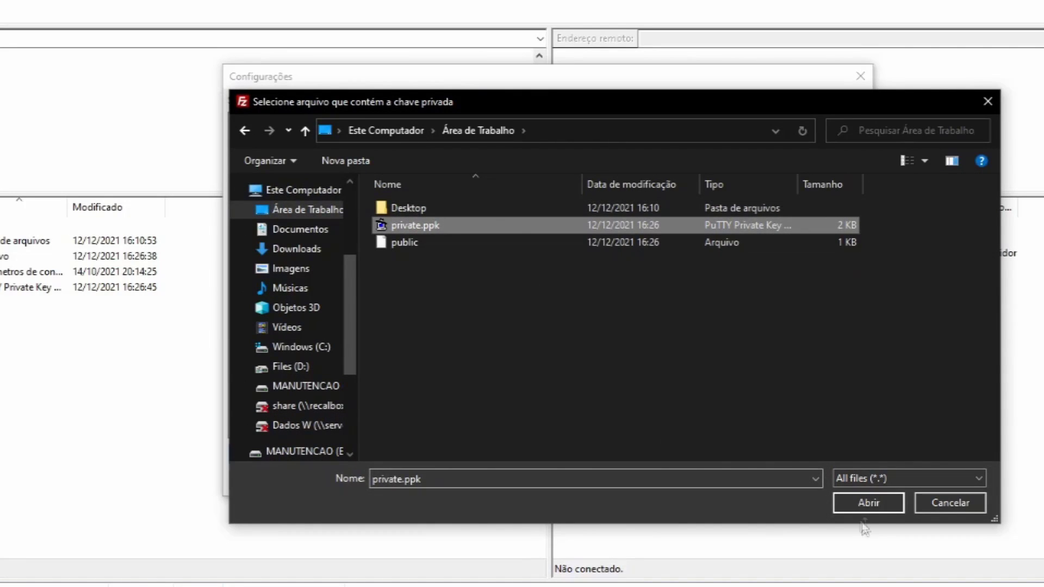
click(885, 506)
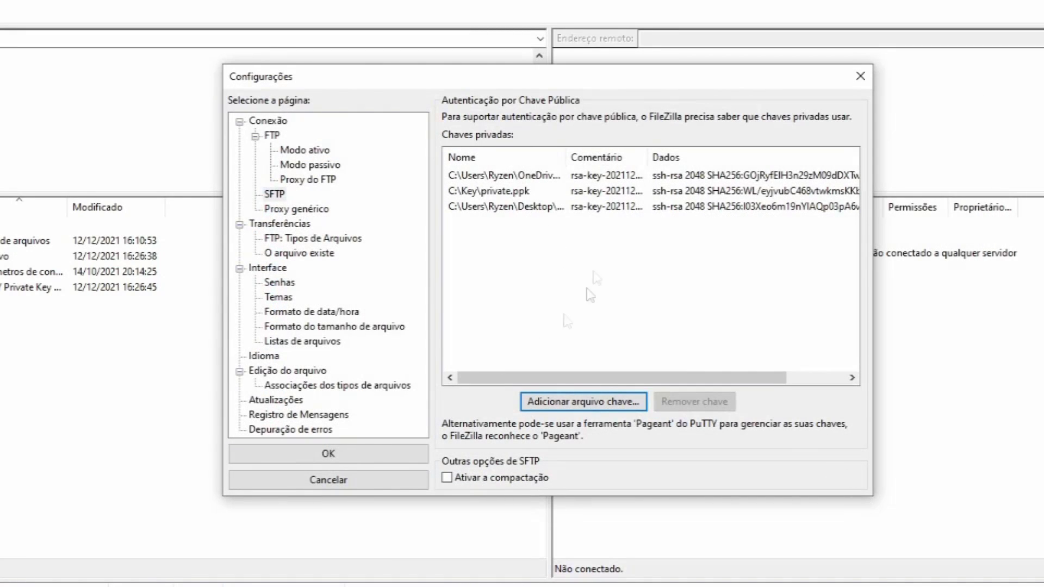
click(328, 453)
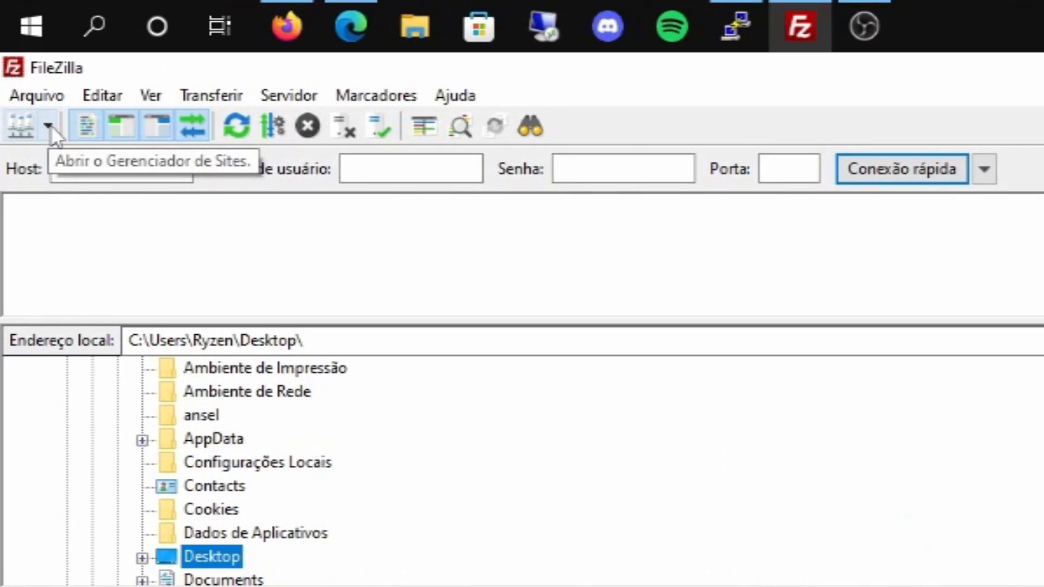
- Connect to the saved CRAZYAULAS site, always trusting its host key
click(48, 127)
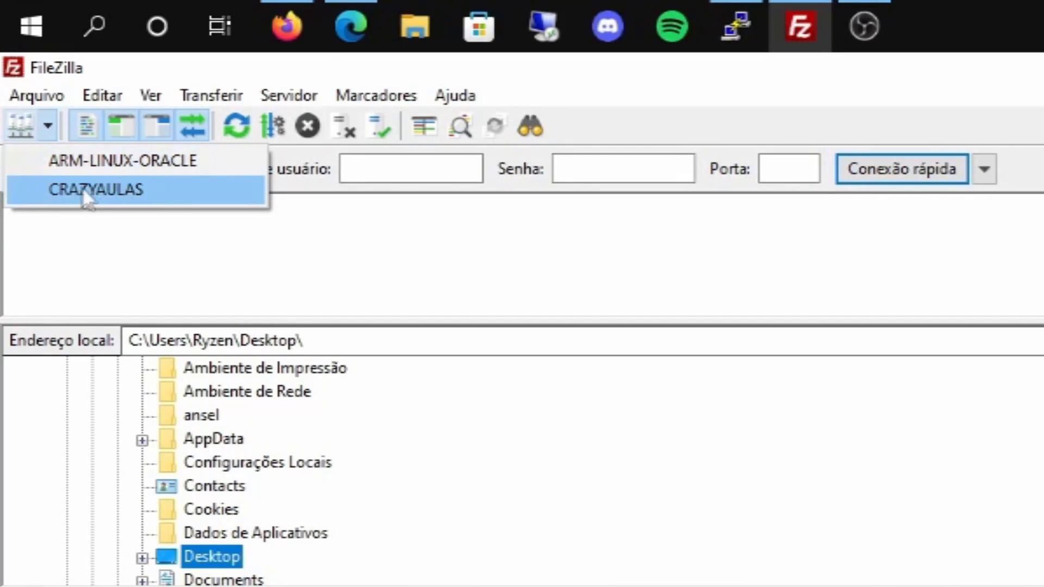
click(100, 190)
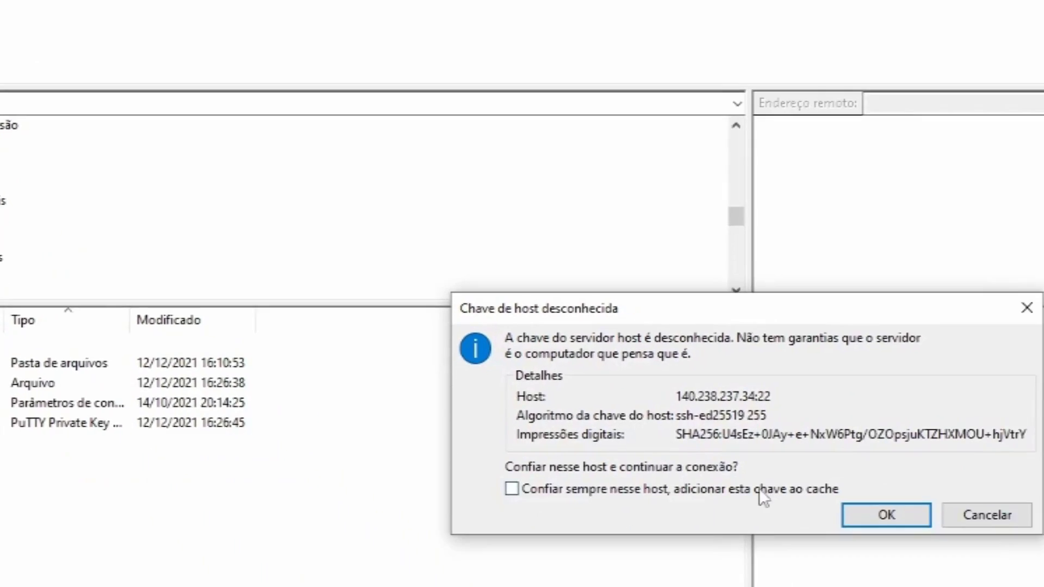
click(346, 365)
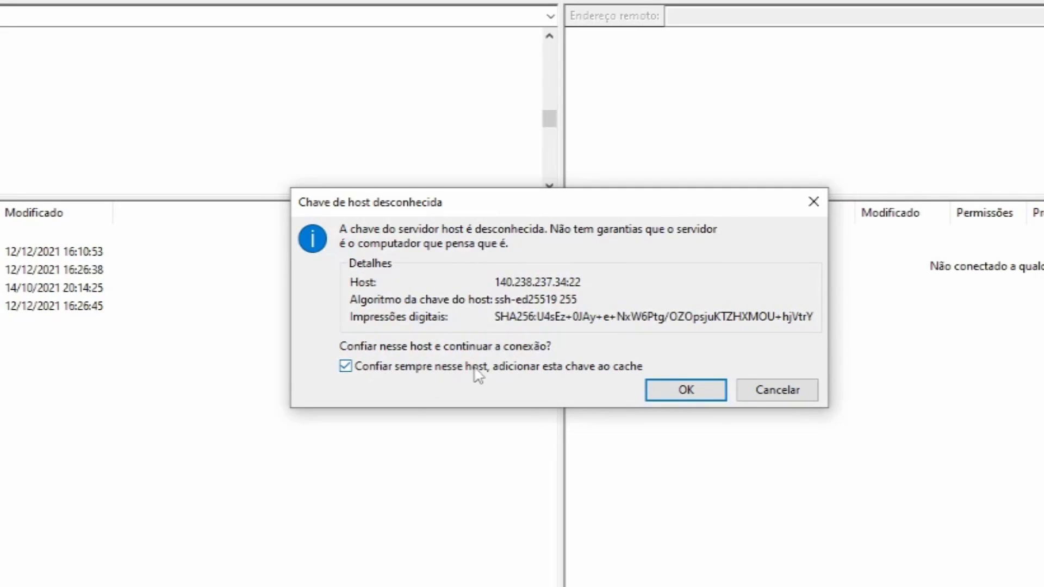
click(685, 390)
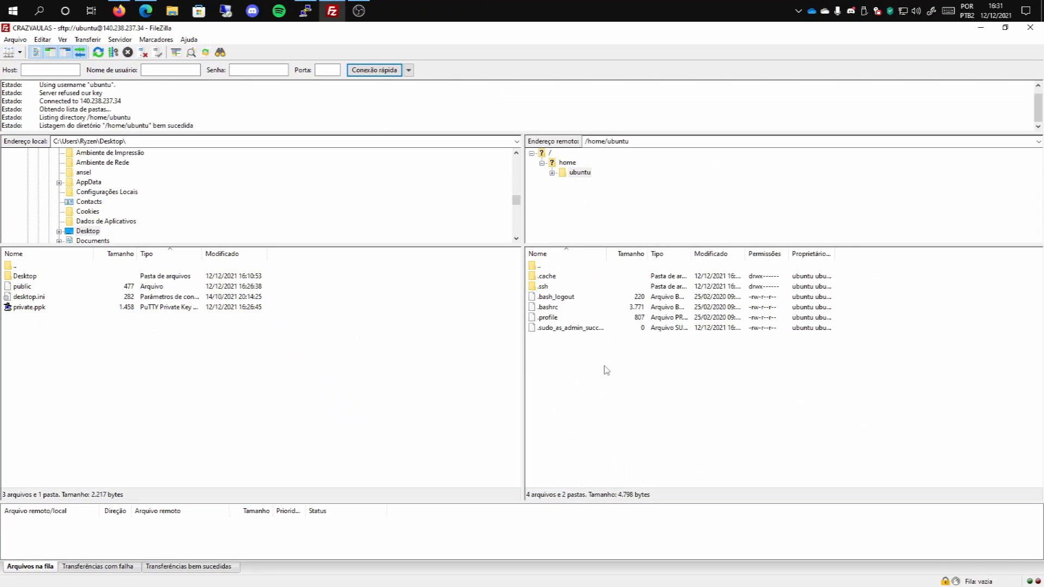
- Create a folder named Teste in the remote /home/ubuntu directory and open it
click(570, 172)
right_click(602, 378)
click(647, 425)
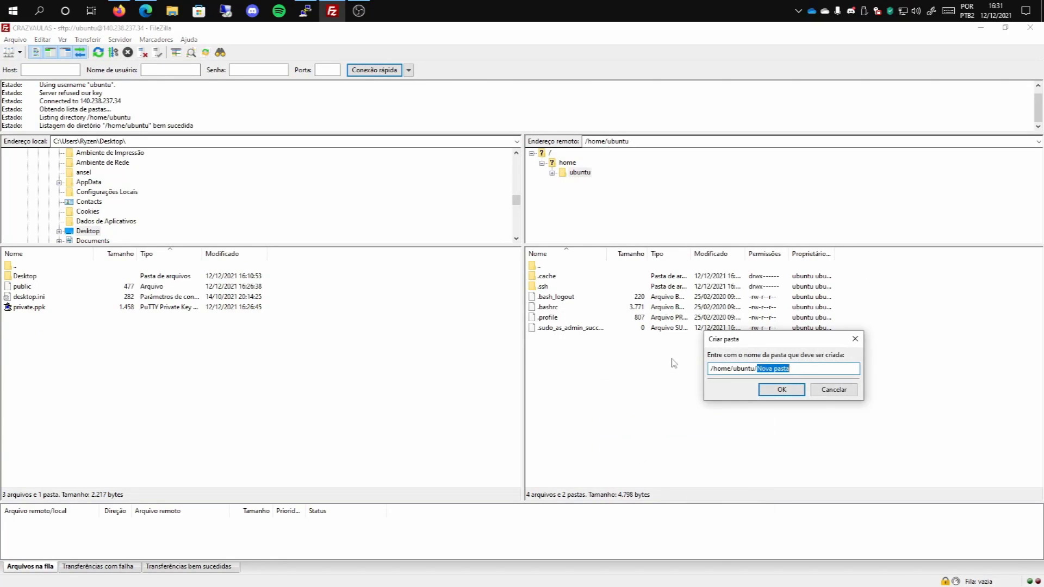
text(Teste)
click(779, 389)
double_click(543, 297)
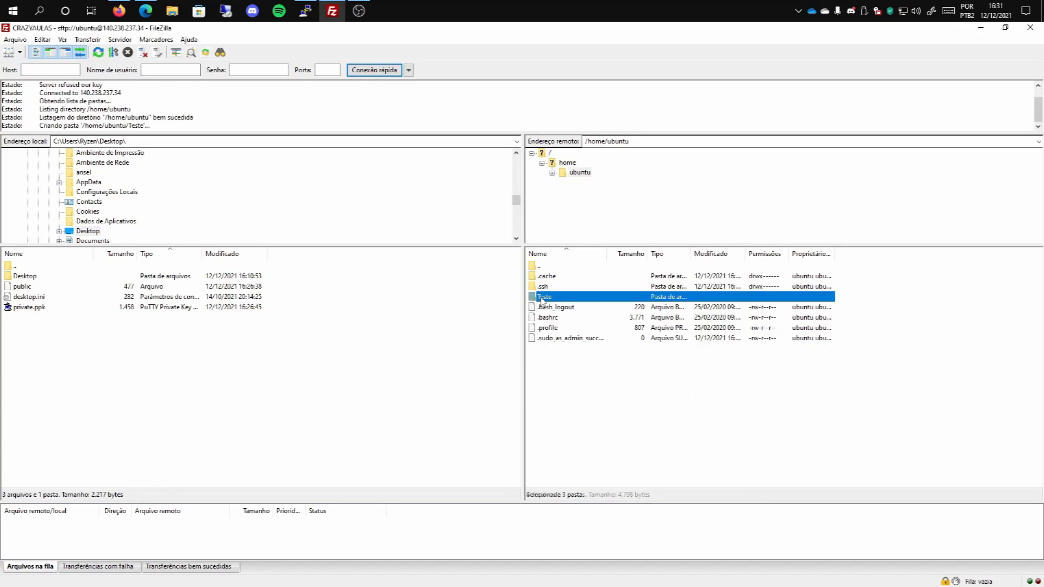
- Upload the local file public to the remote Teste folder
click(39, 287)
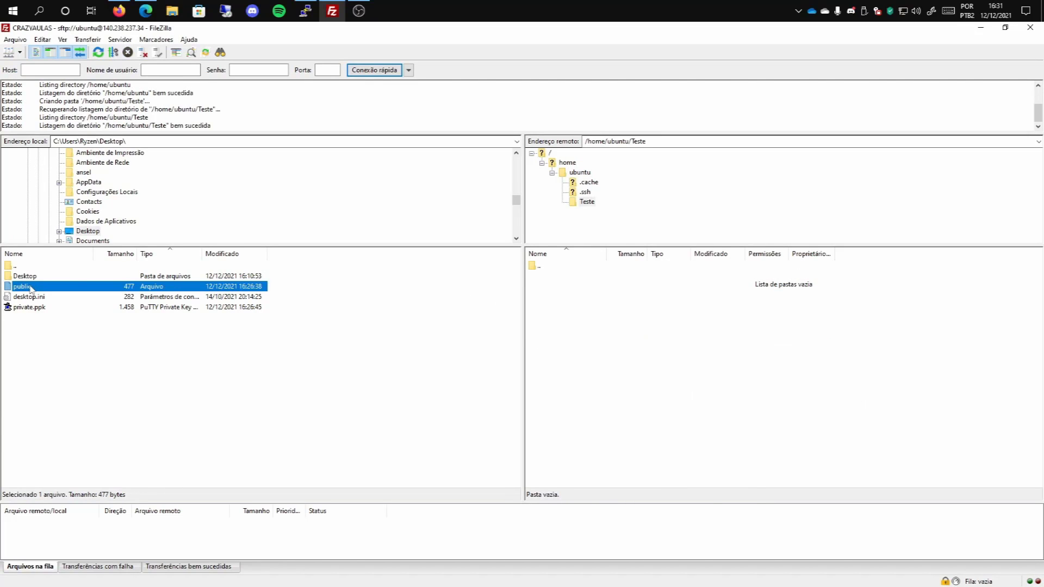
click(124, 389)
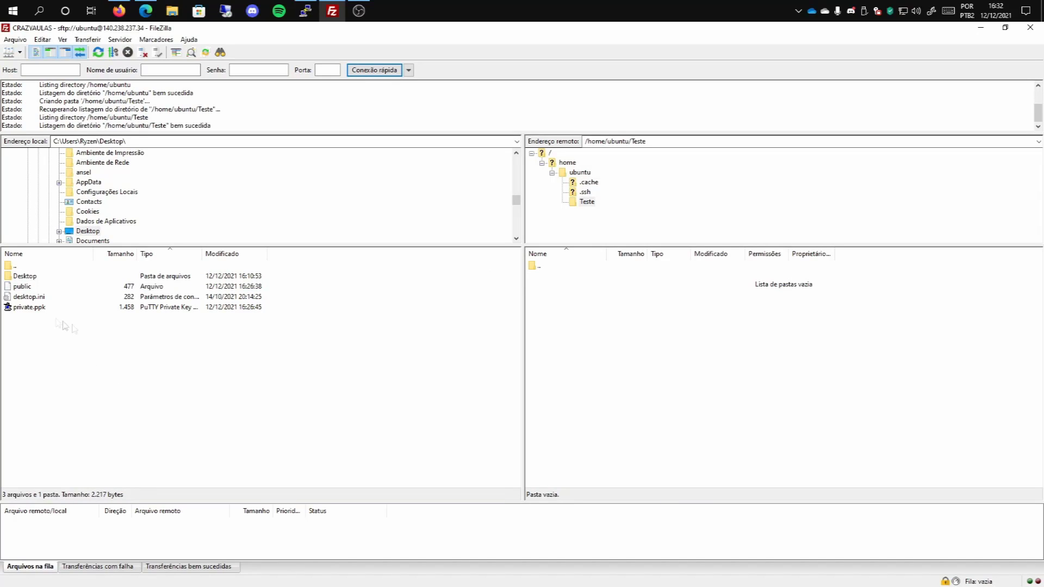
click(25, 286)
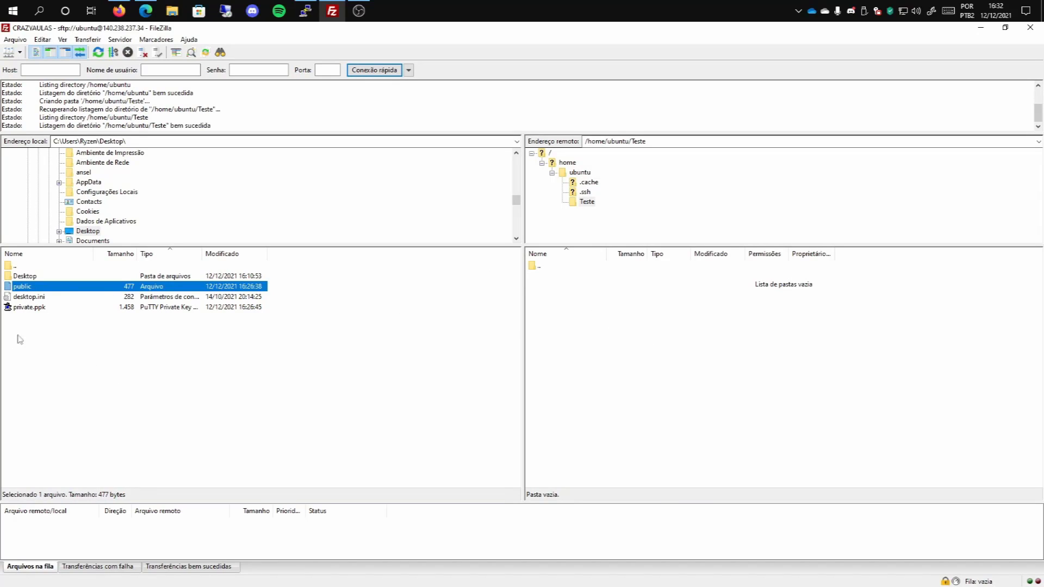
right_click(33, 289)
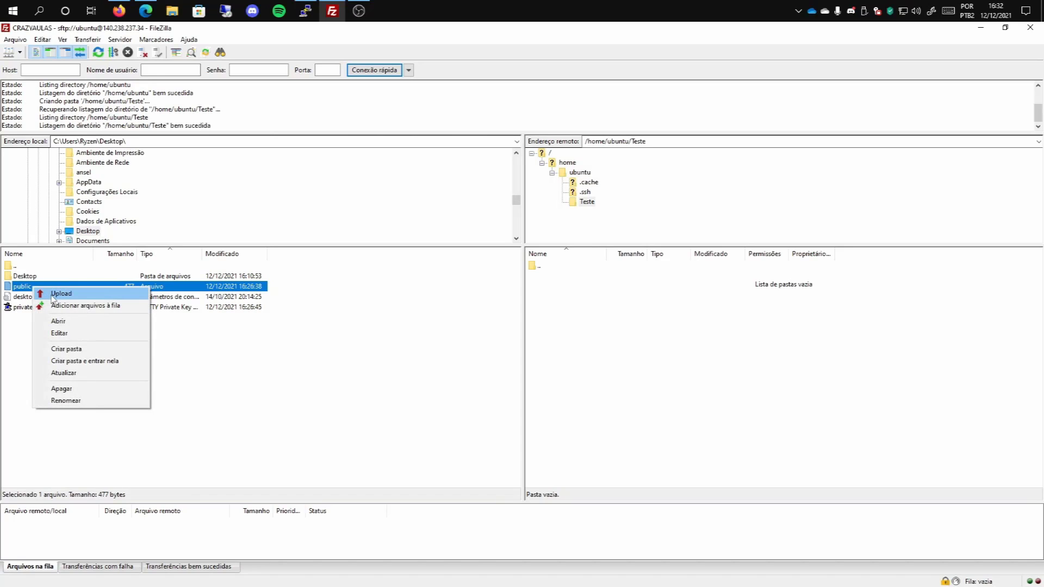
click(90, 298)
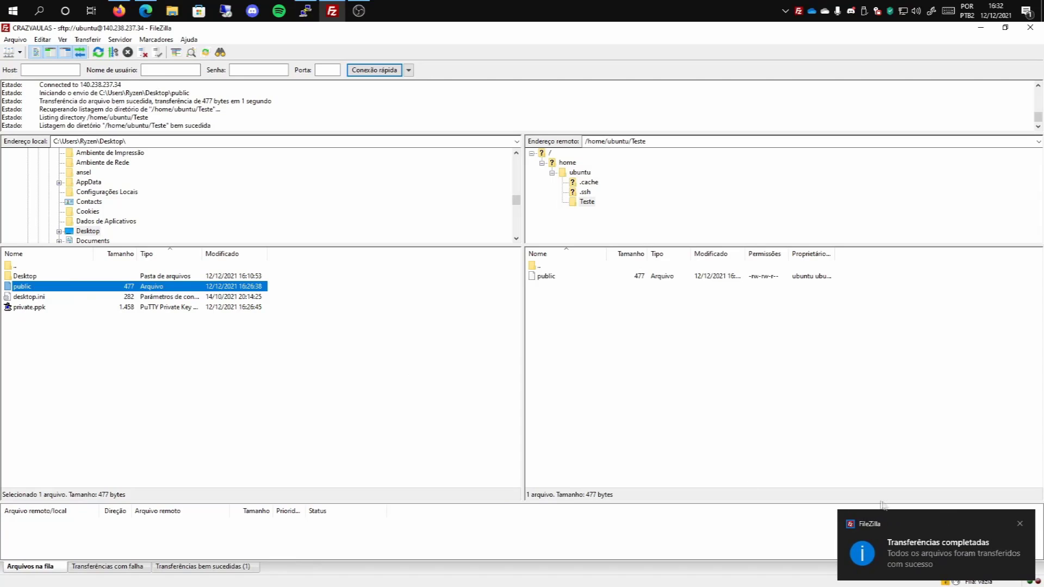
- Return to the remote /home/ubuntu directory and delete the Teste folder with its contents
double_click(541, 265)
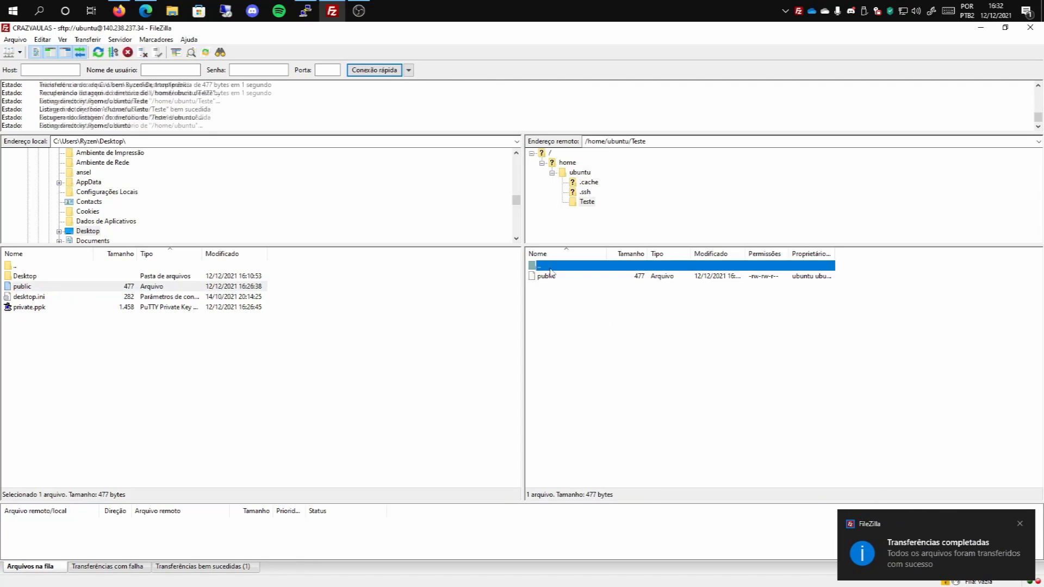
double_click(549, 300)
double_click(541, 266)
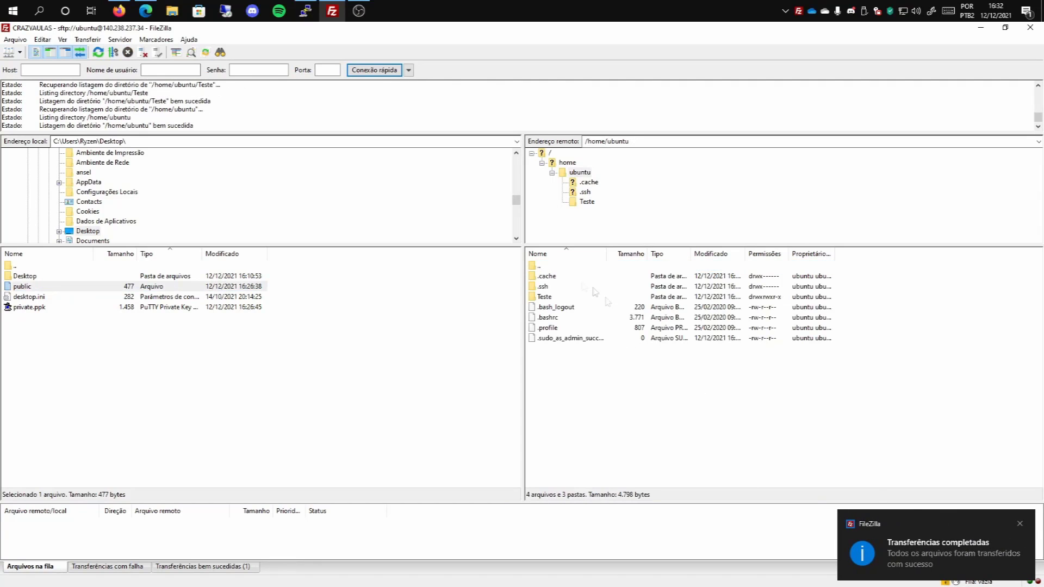
click(544, 298)
right_click(543, 298)
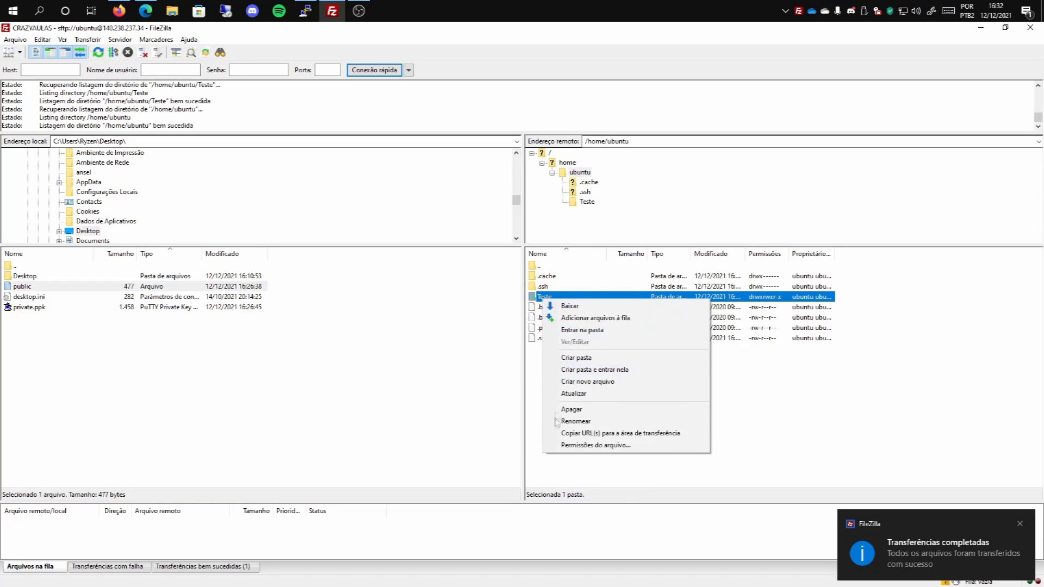
click(575, 410)
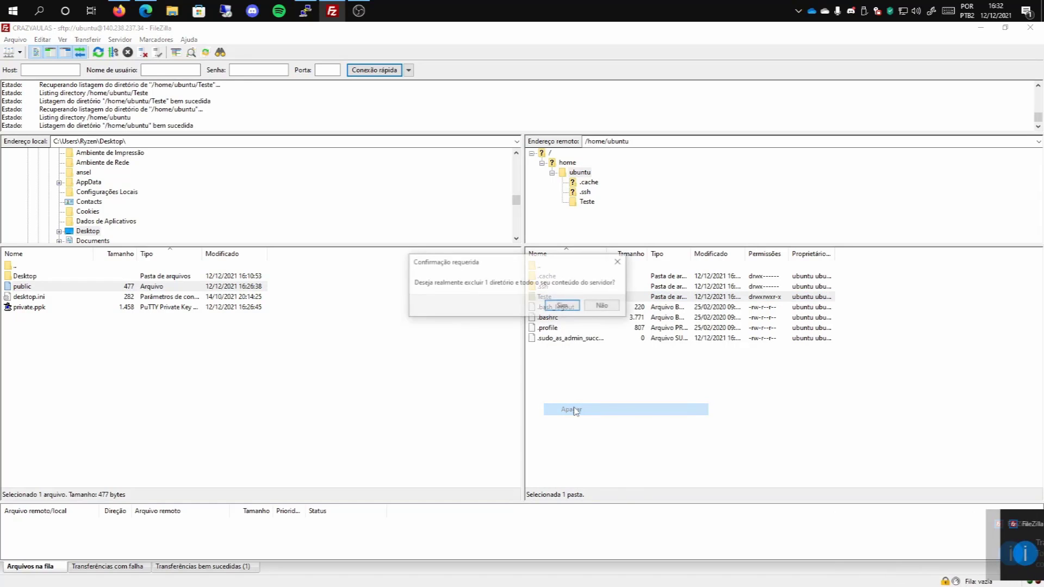
click(569, 307)
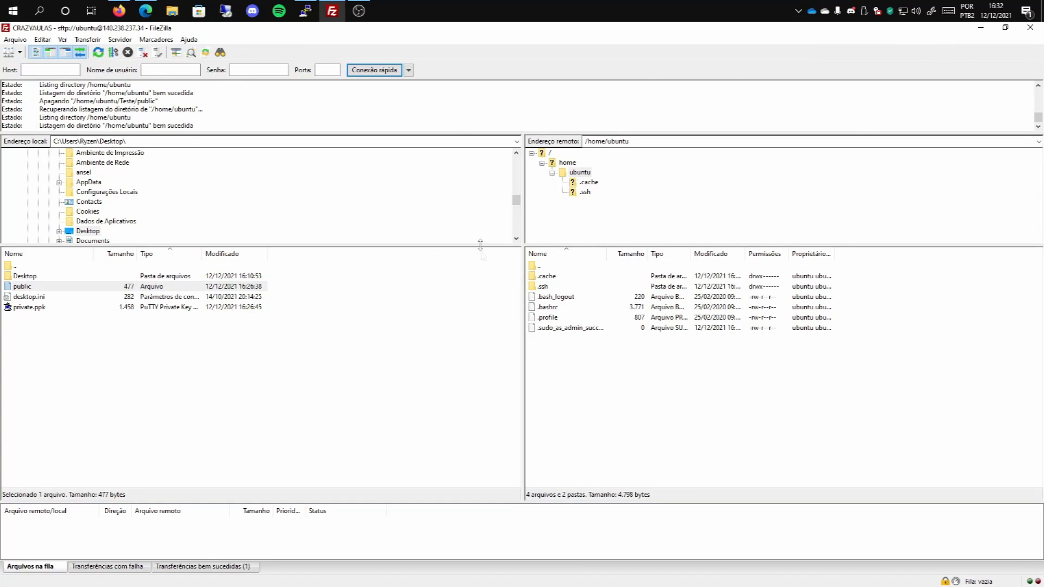
- View the PuTTY terminal session, then minimize it and FileZilla to return to the Oracle Cloud instance page
click(305, 11)
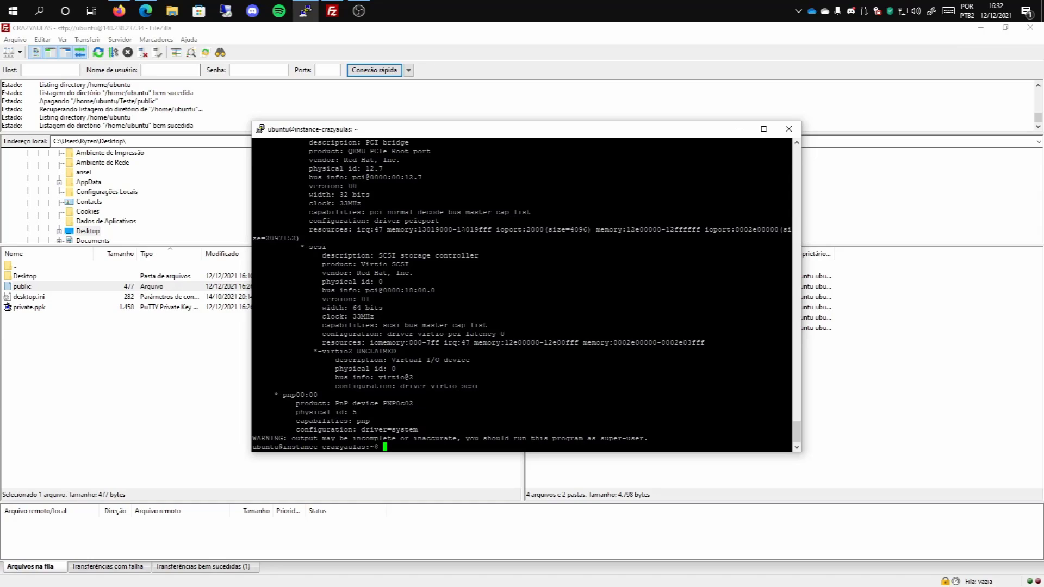
click(738, 129)
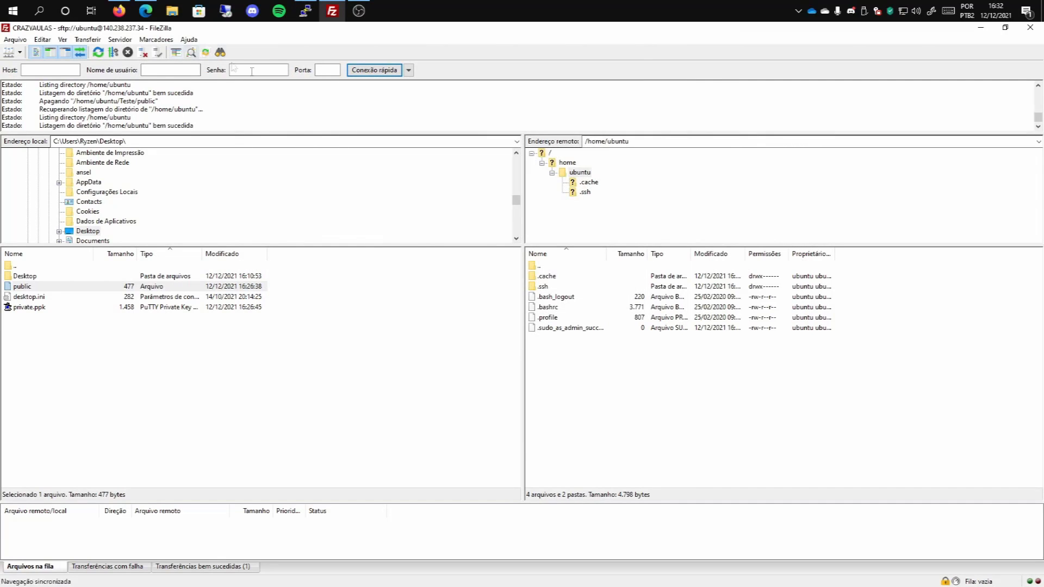
click(980, 28)
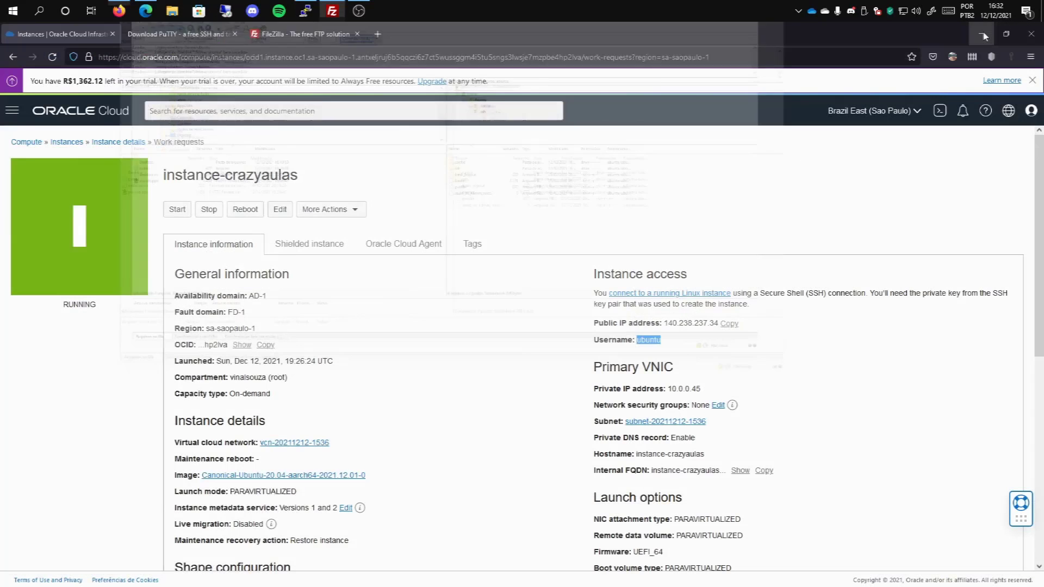
click(442, 163)
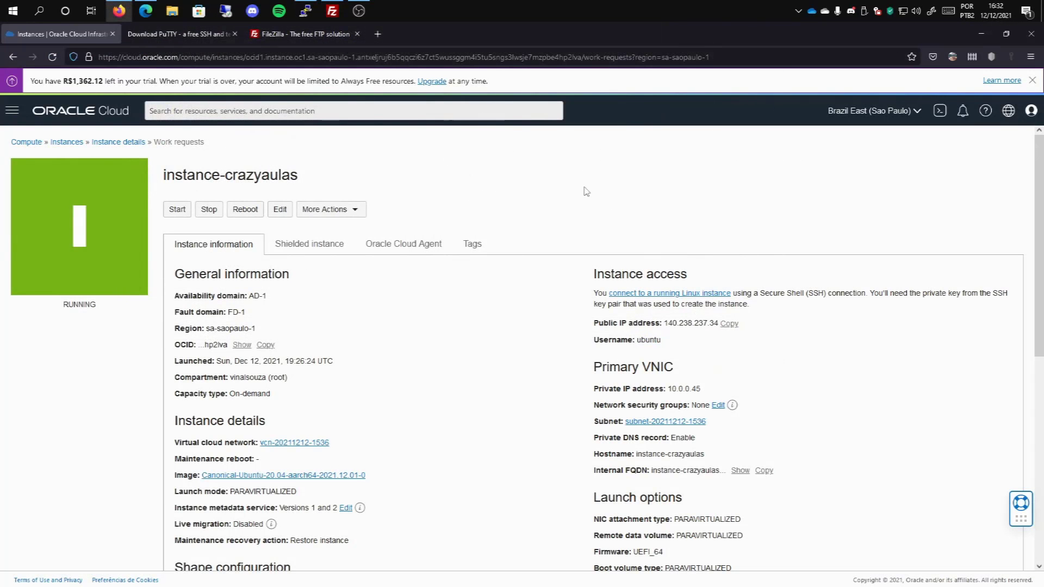
scroll(486, 258, down, 2)
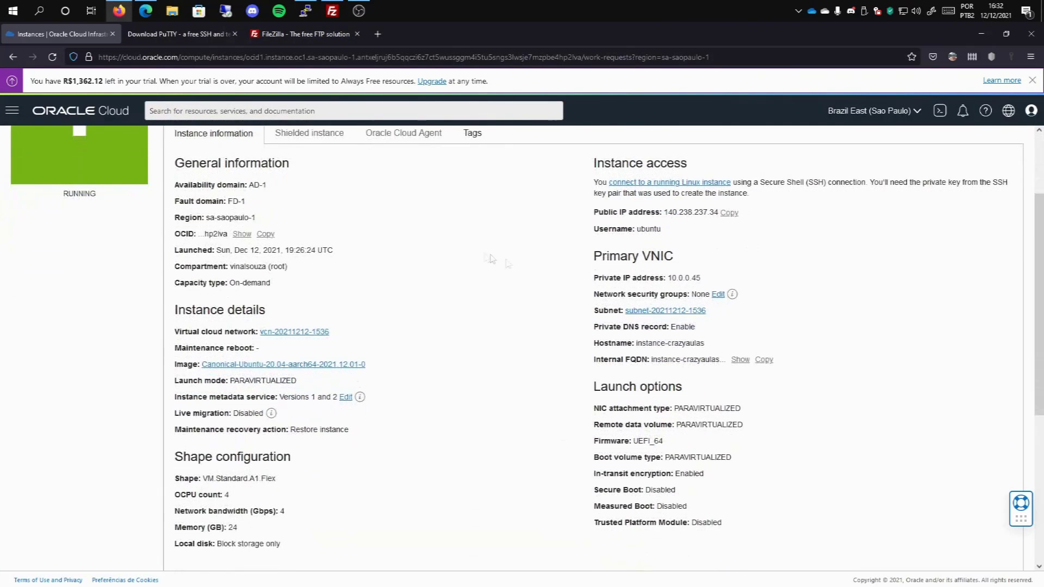
scroll(514, 299, down, 5)
scroll(511, 299, up, 4)
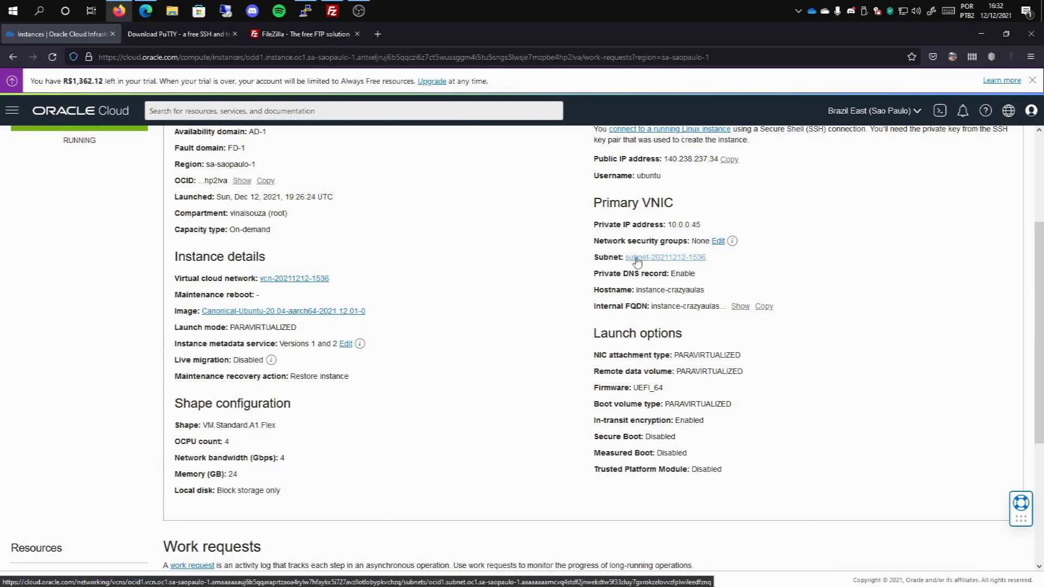
click(638, 263)
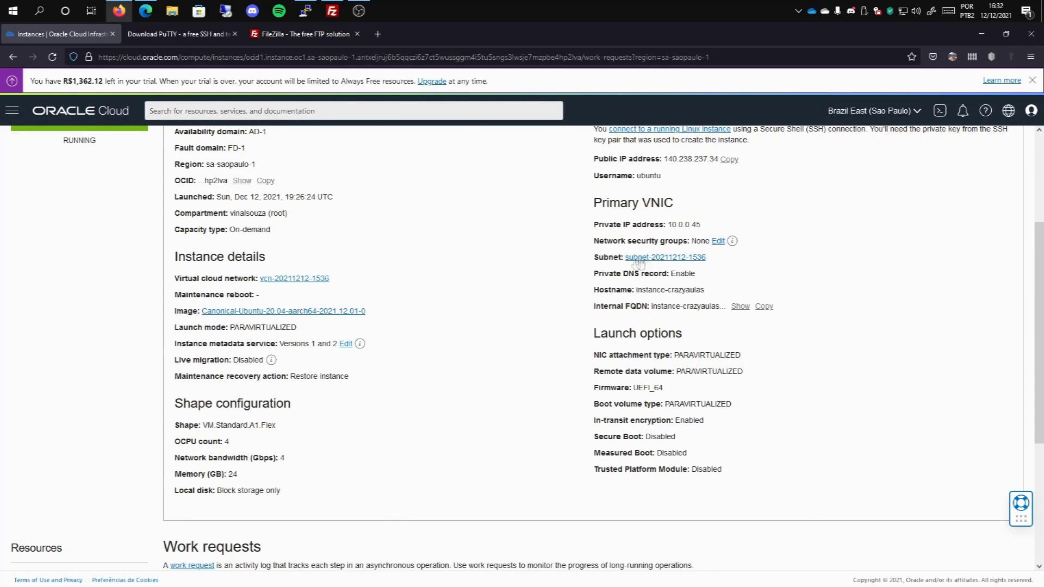
right_click(652, 259)
click(666, 271)
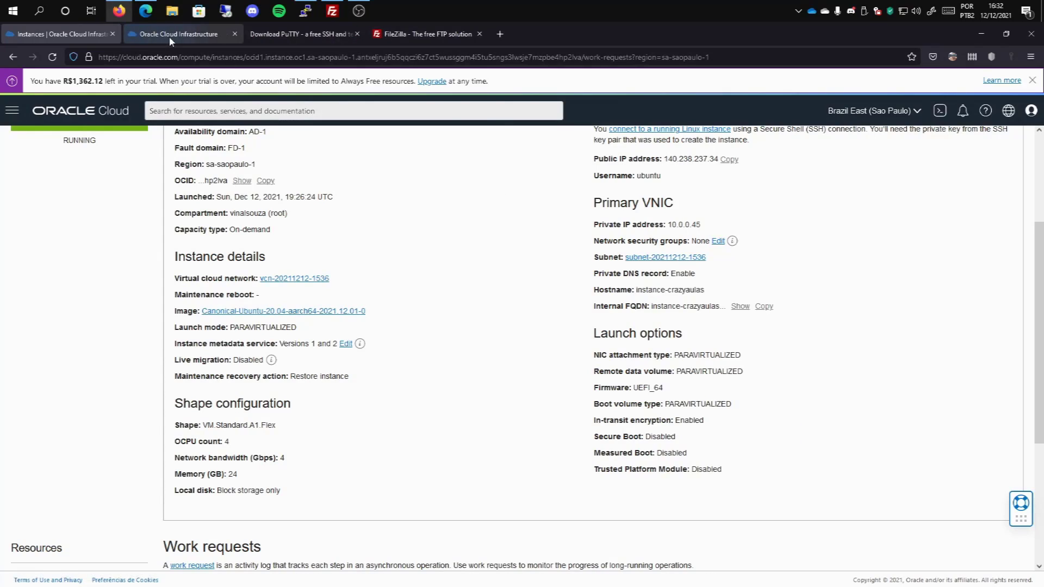
click(168, 37)
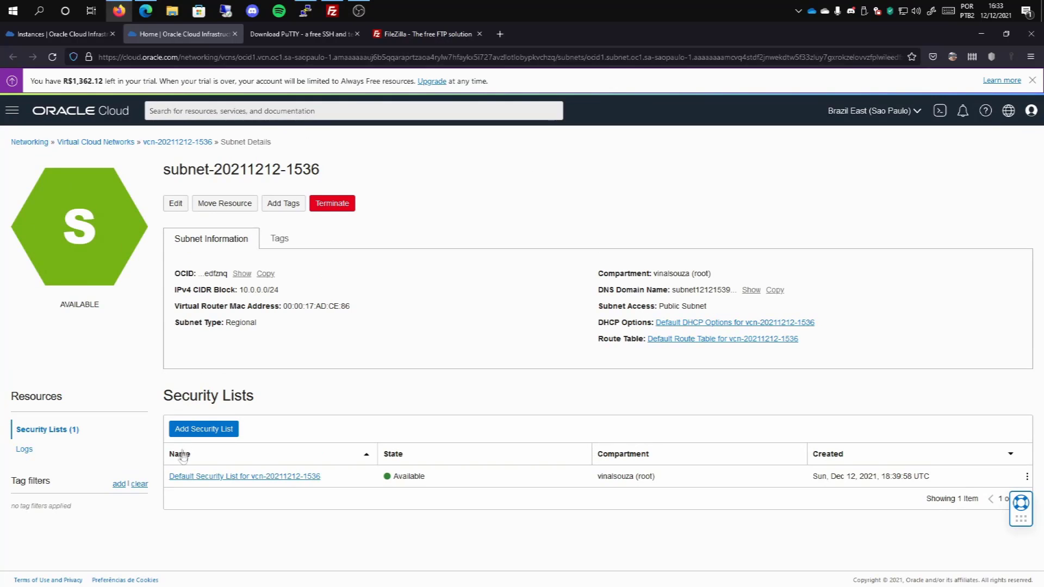
click(228, 476)
scroll(345, 340, down, 1)
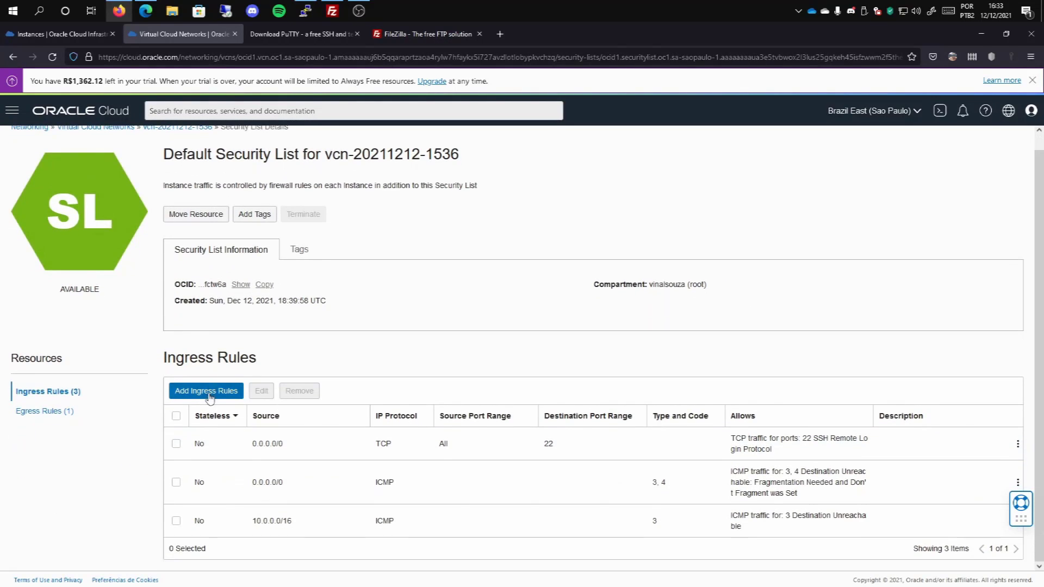
- Draft an ingress rule with source CIDR 0.0.0.0/0, IP protocol TCP and destination port 1000
click(202, 392)
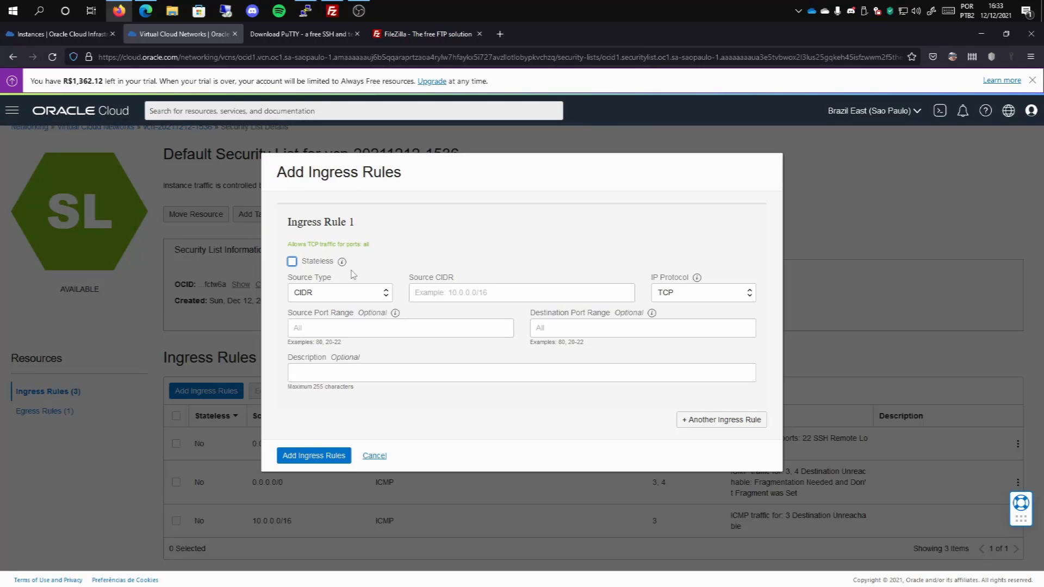
click(594, 322)
text(1000)
click(679, 293)
scroll(693, 524, down, 5)
scroll(693, 523, up, 6)
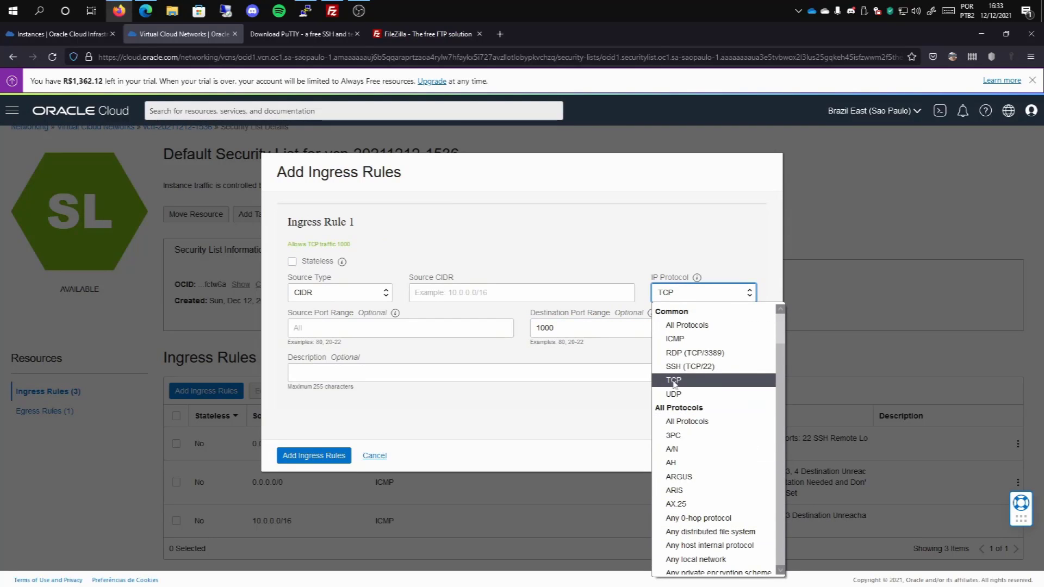
click(488, 309)
click(498, 292)
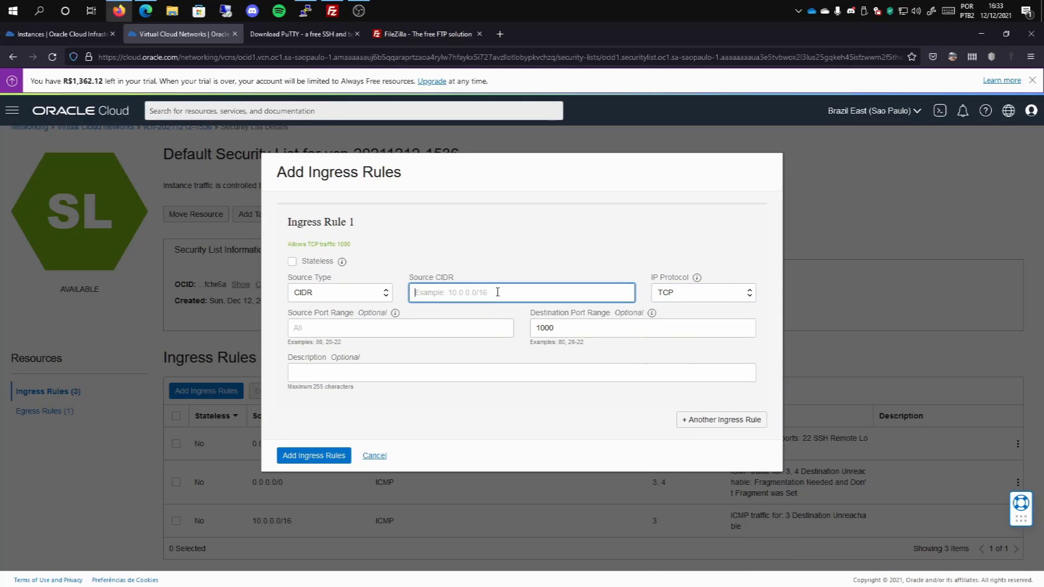
text(0.0.0.0/0)
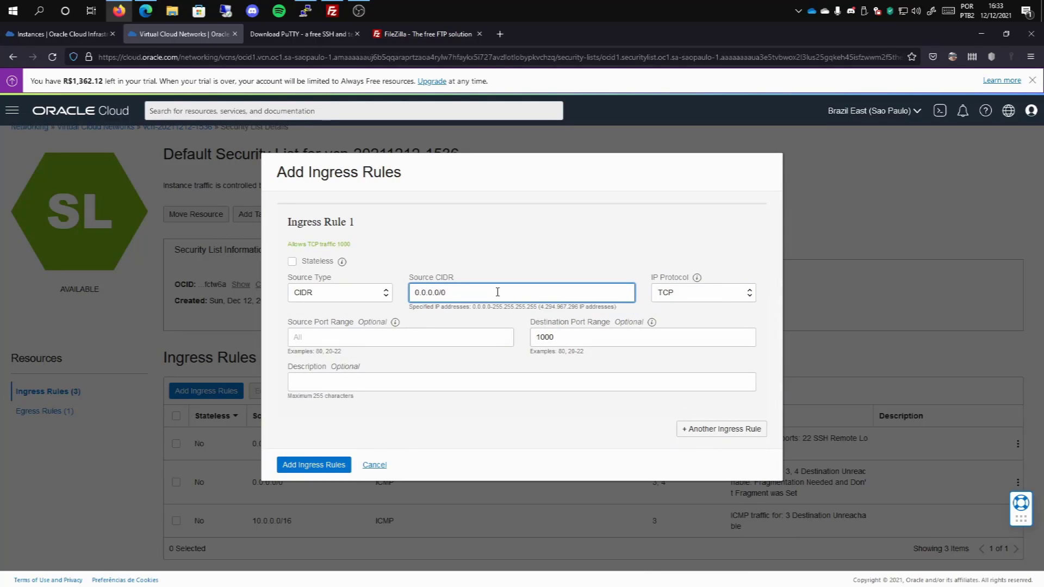
- Cancel the drafted ingress rule and close the security list's browser tab
drag(474, 296, 411, 296)
click(481, 288)
drag(499, 291, 390, 299)
click(466, 294)
drag(473, 288, 420, 282)
click(381, 468)
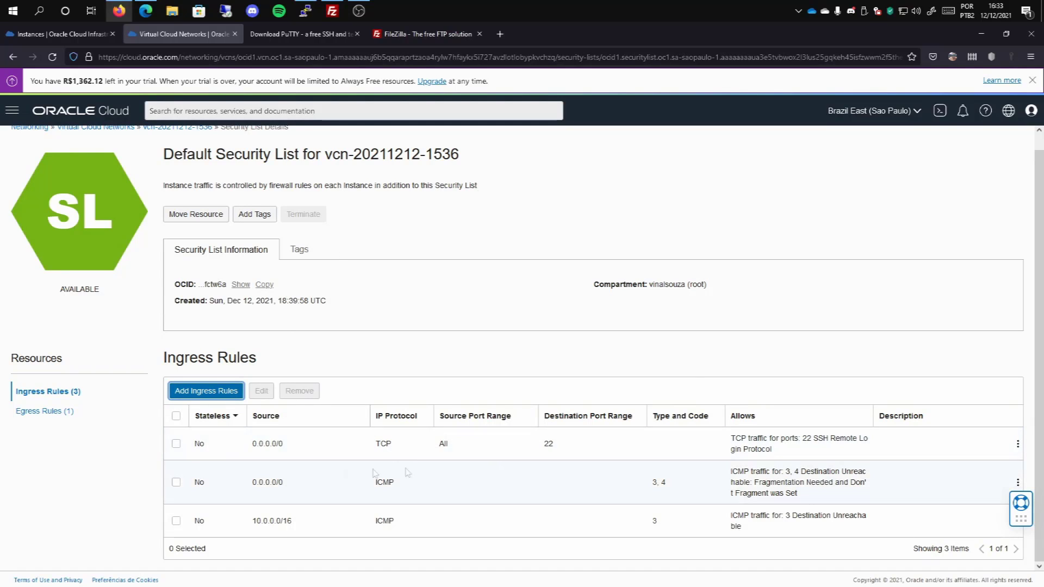
click(235, 34)
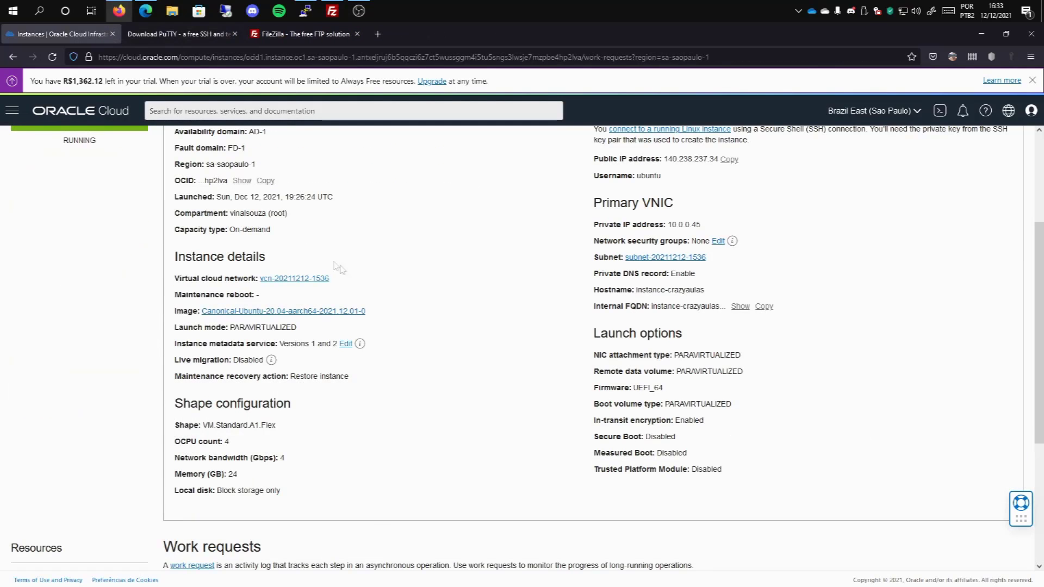
- Switch to the PuTTY session and schedule a shutdown of the server with sudo shutdown
scroll(328, 262, up, 2)
click(312, 12)
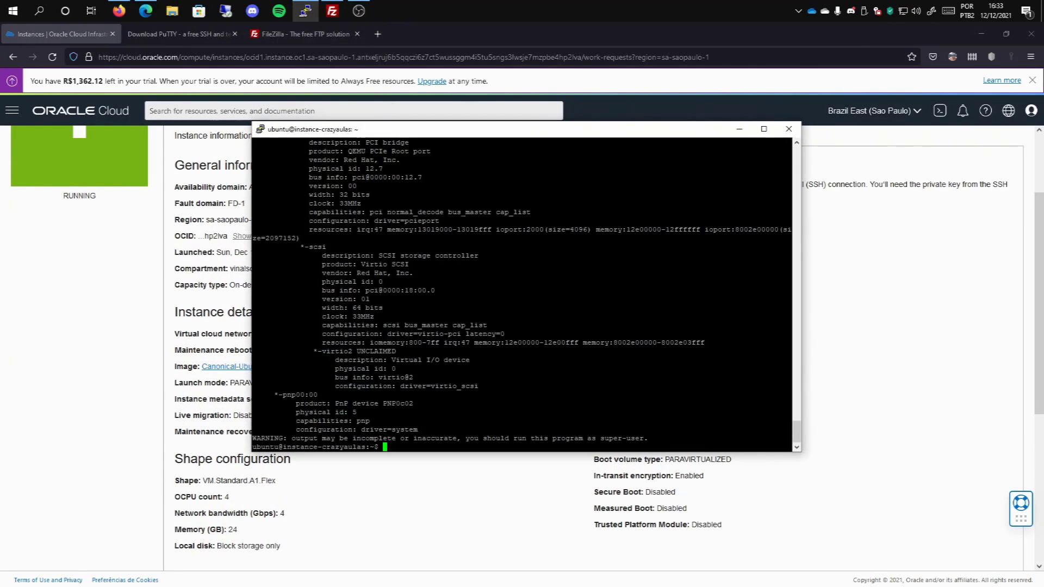
text(sudo shutdown)
key(Return)
text(sud)
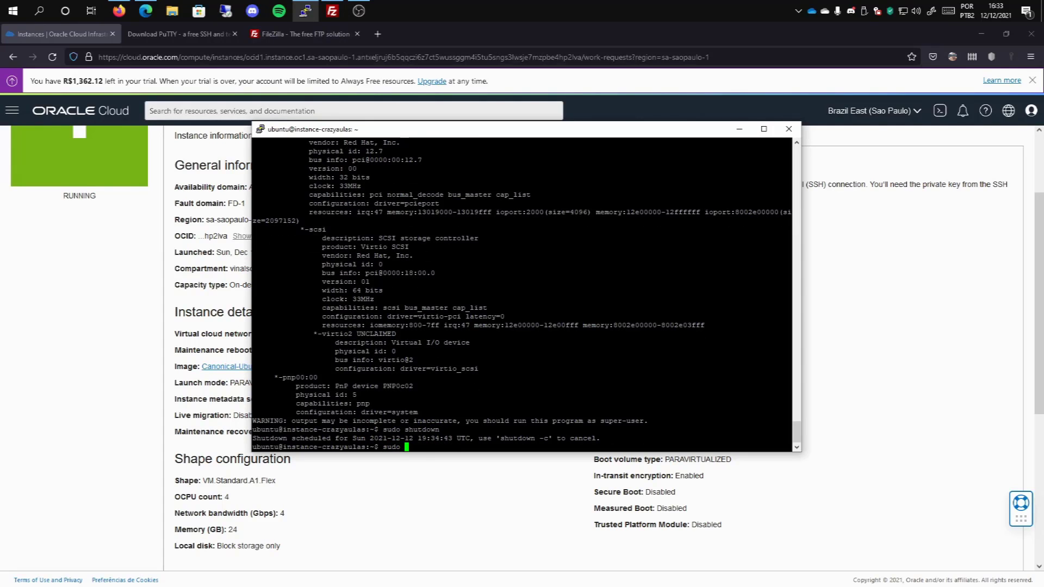
text(o shutdown)
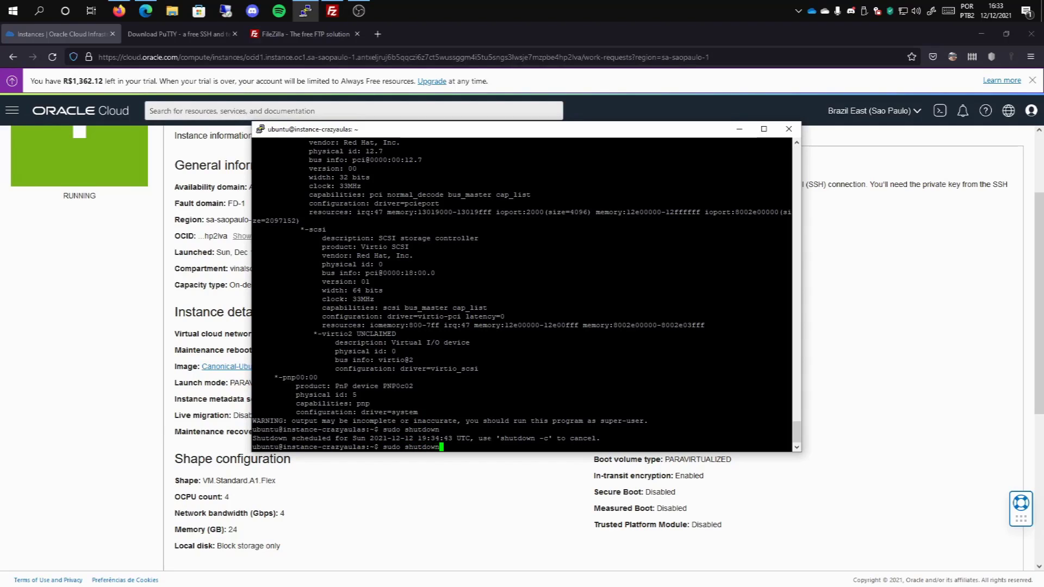
key(BackSpace)
key(BackSpace)
key(BackSpace)
key(BackSpace)
key(BackSpace)
key(BackSpace)
key(BackSpace)
key(BackSpace)
key(BackSpace)
key(BackSpace)
key(BackSpace)
key(BackSpace)
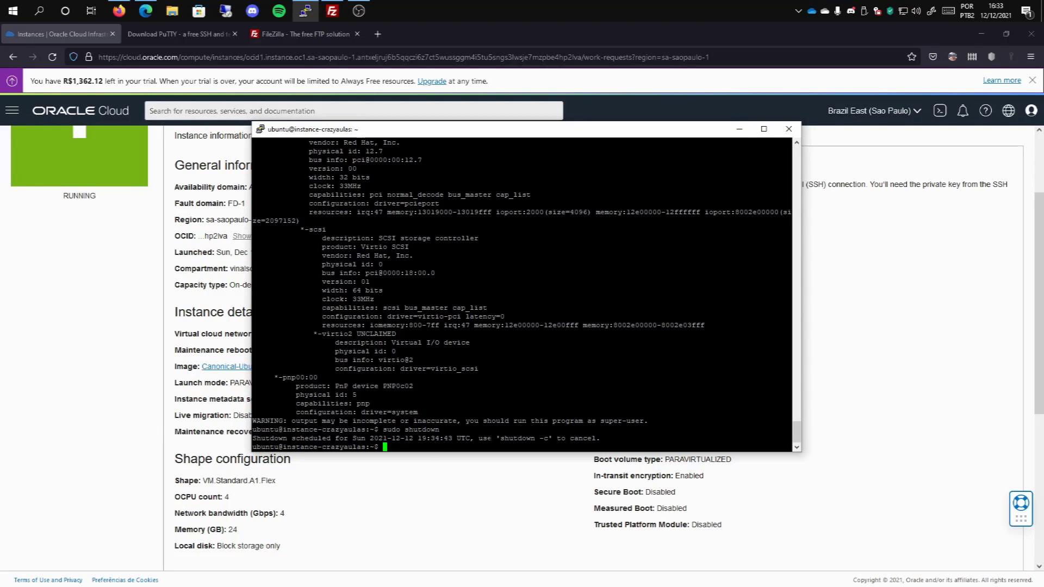
- End the SSH session with the exit command
text(xit)
key(Return)
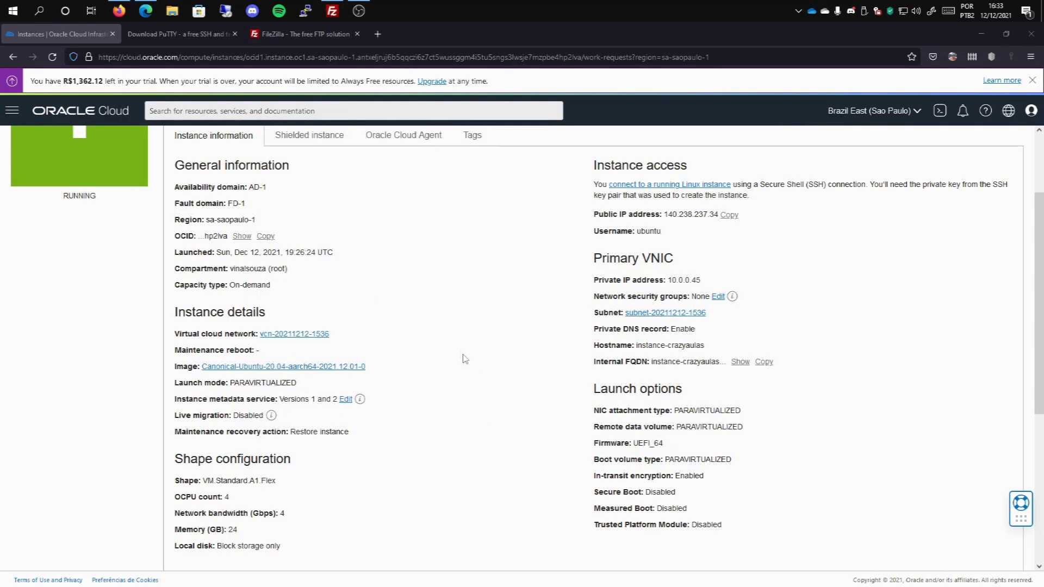
- Stop instance-crazyaulas from the Oracle Cloud console, forcing it to power off immediately
scroll(475, 345, up, 3)
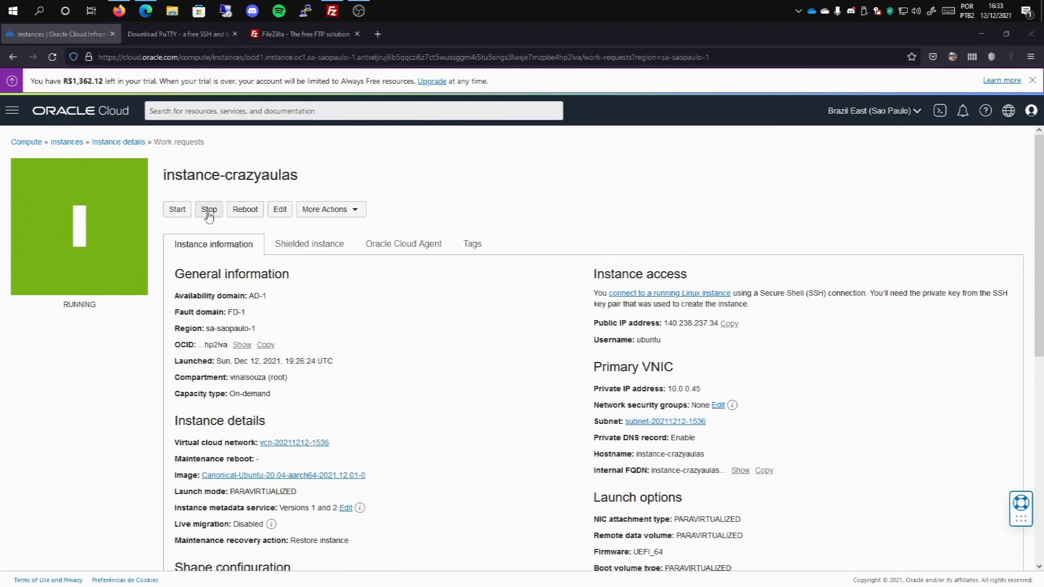
click(209, 209)
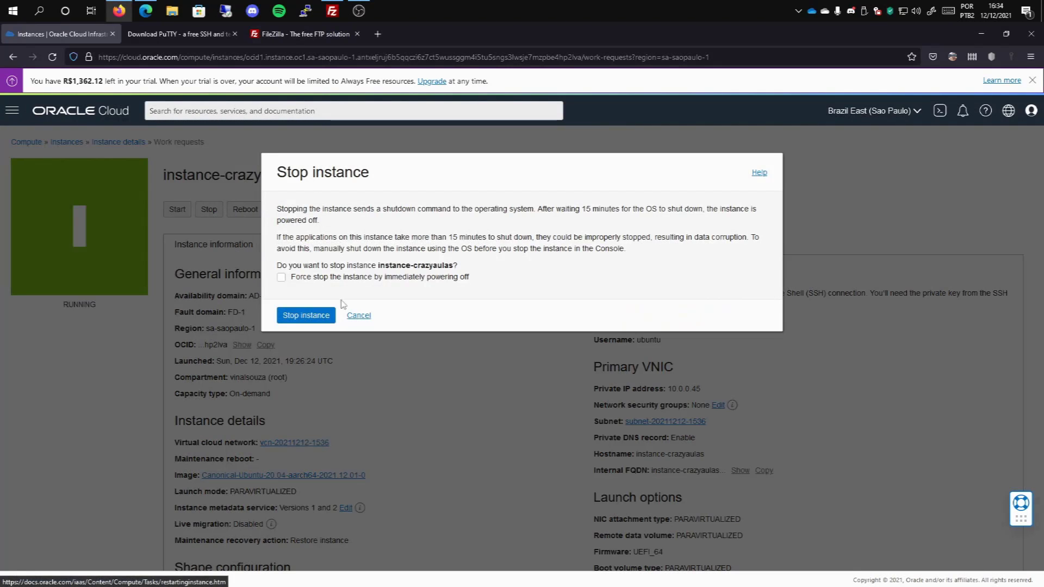
click(321, 278)
click(300, 350)
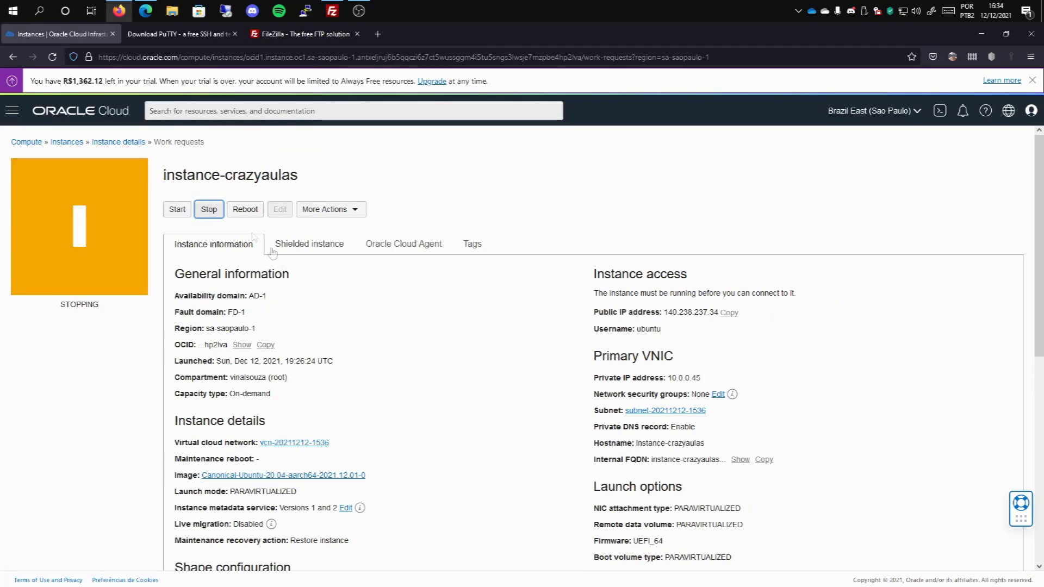
- Examine the instance's shape configuration, including its network bandwidth, and check its power state
scroll(304, 272, down, 4)
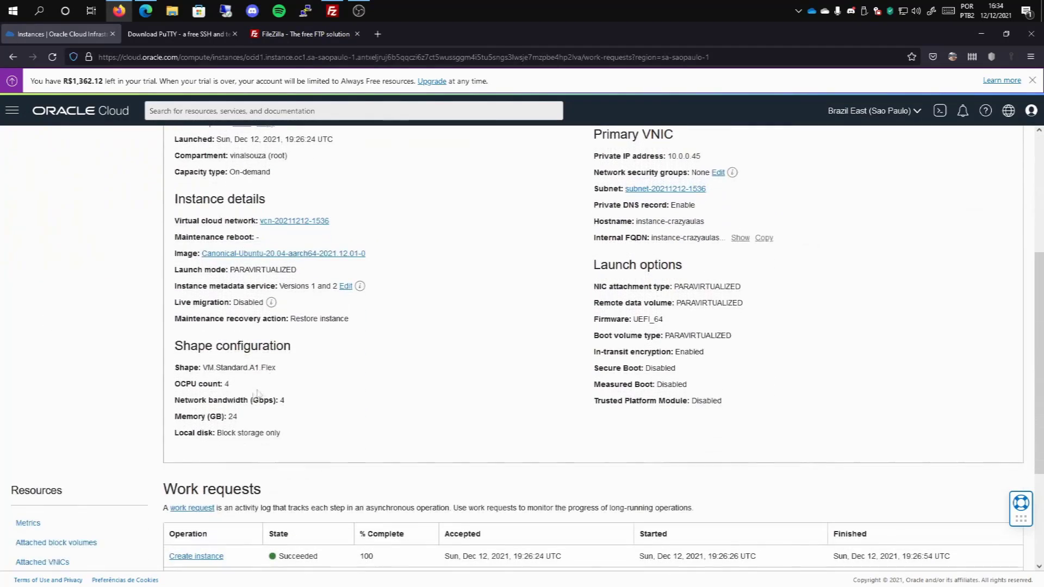
scroll(190, 296, up, 2)
scroll(206, 342, down, 1)
drag(183, 403, 296, 399)
click(245, 400)
scroll(244, 399, up, 3)
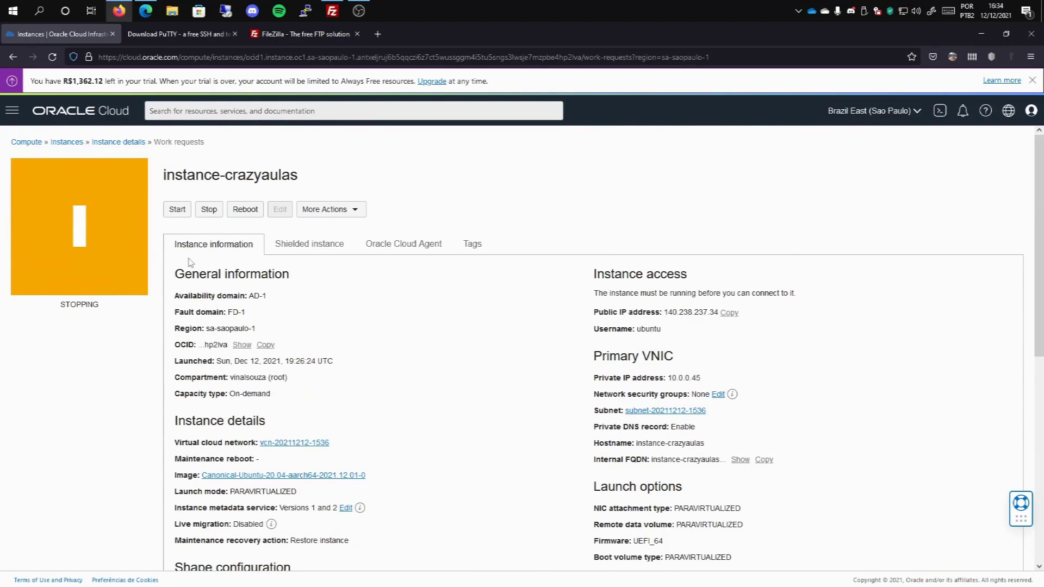
mouse_move(58, 305)
mouse_down()
mouse_move(136, 317)
mouse_move(56, 303)
mouse_up()
drag(61, 309, 106, 308)
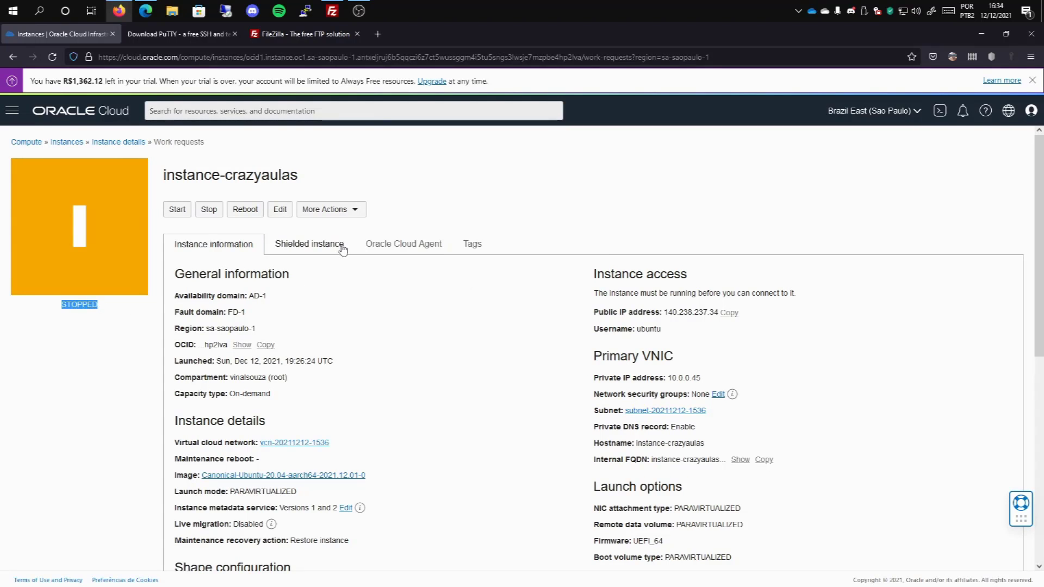
- Open the instance for editing and expand the shape options to the OCPU and memory settings of VM.Standard.A1.Flex
click(312, 243)
click(214, 244)
click(313, 162)
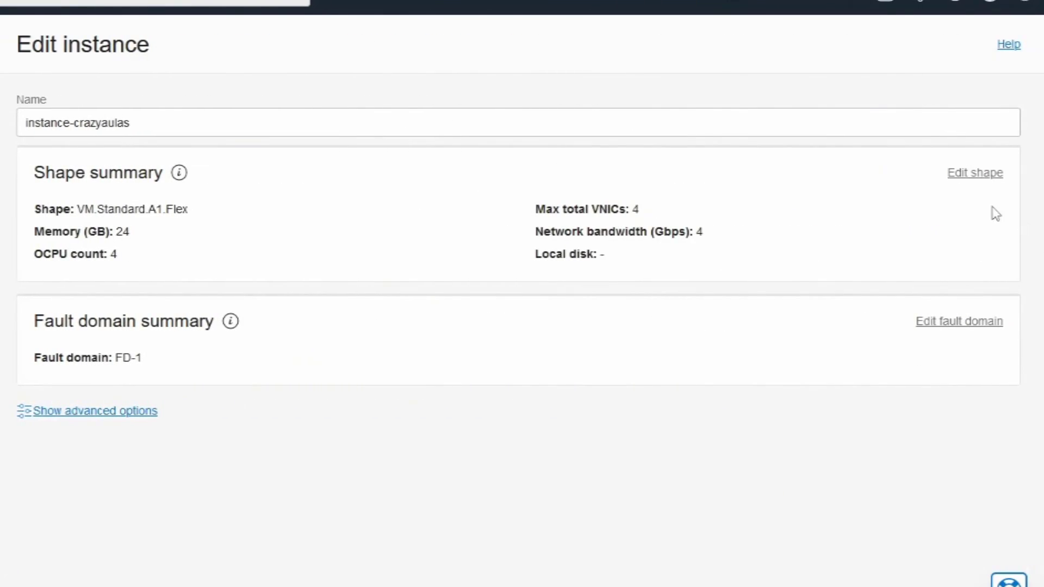
click(995, 175)
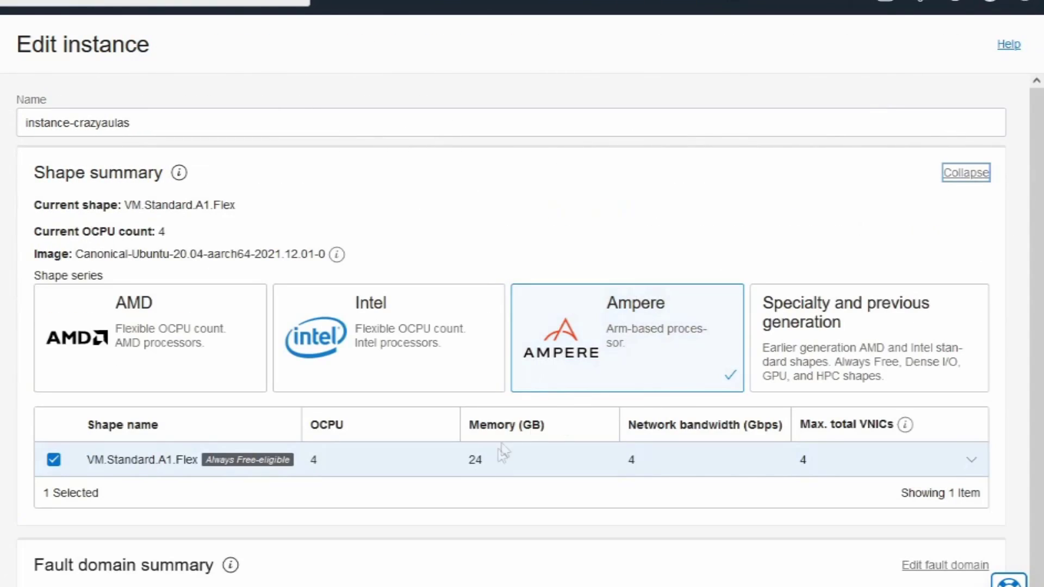
scroll(867, 471, down, 1)
click(55, 413)
scroll(305, 427, down, 3)
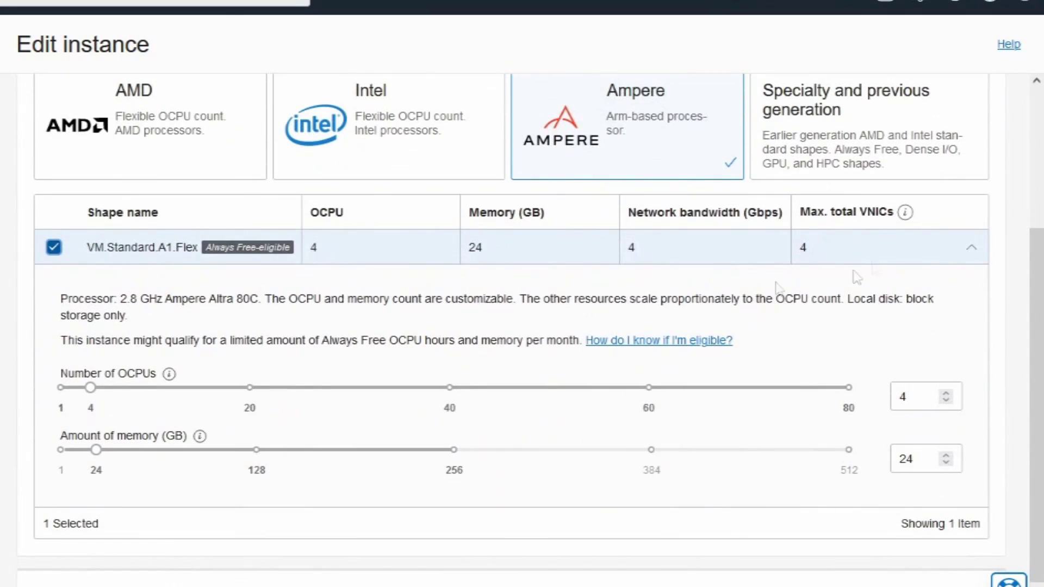
- Check the shapes offered in the Intel, AMD and Ampere series, and leave the instance editor without saving
scroll(690, 440, up, 4)
scroll(301, 238, down, 5)
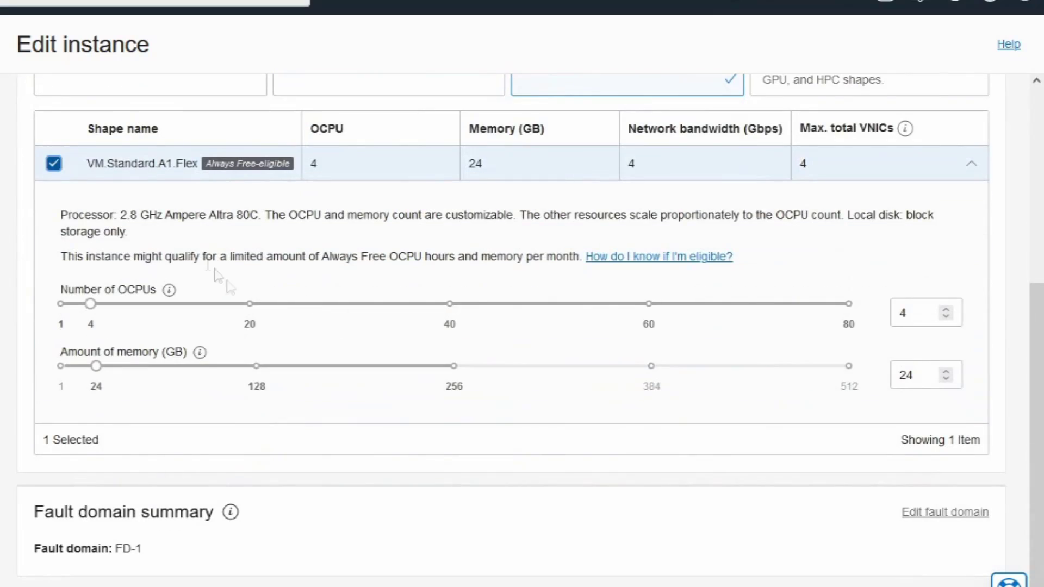
scroll(253, 321, up, 5)
click(277, 345)
scroll(163, 331, down, 1)
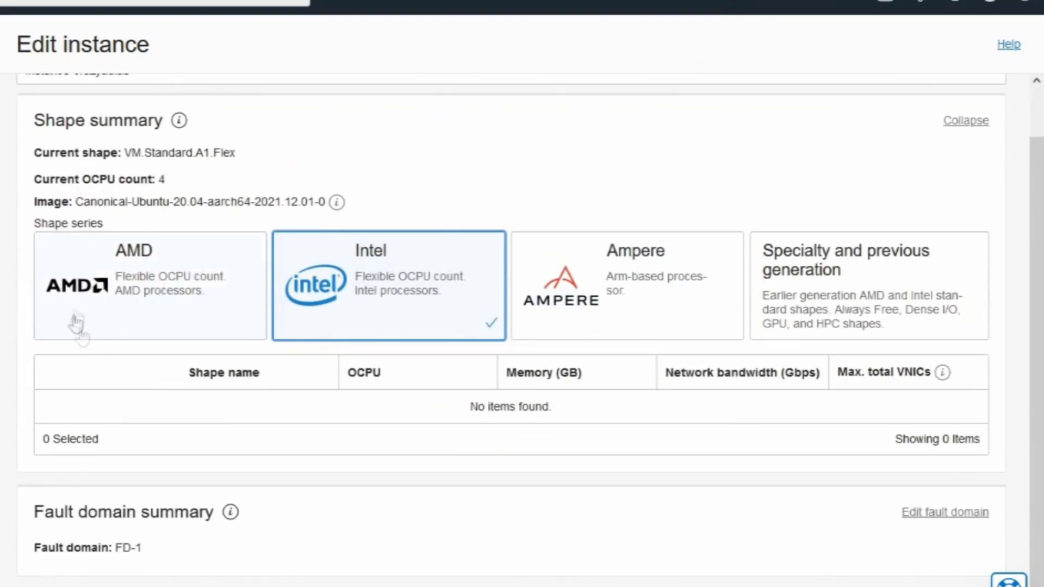
click(196, 293)
click(633, 261)
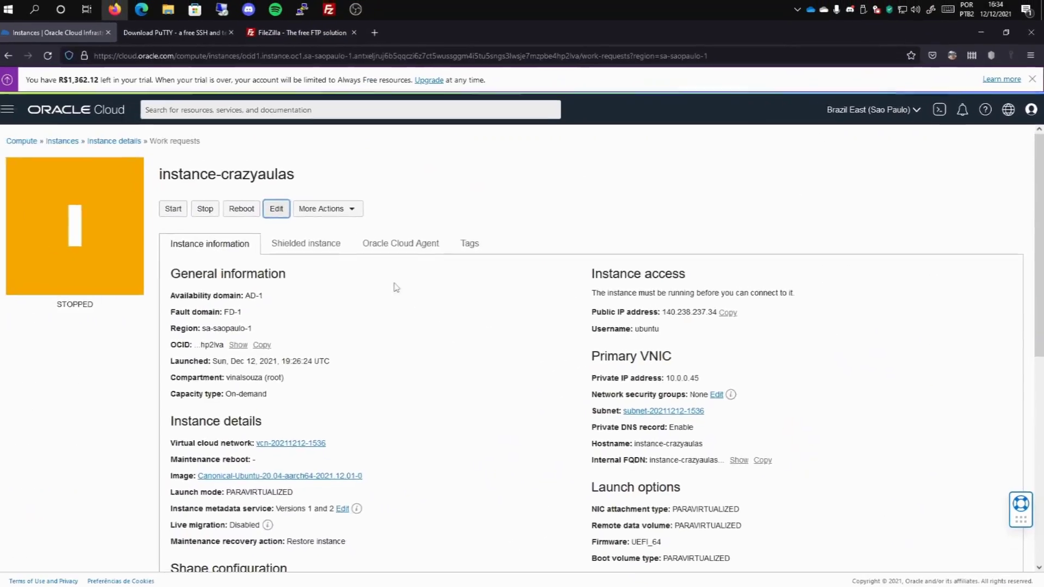
scroll(391, 289, down, 3)
scroll(484, 312, down, 1)
scroll(477, 335, up, 5)
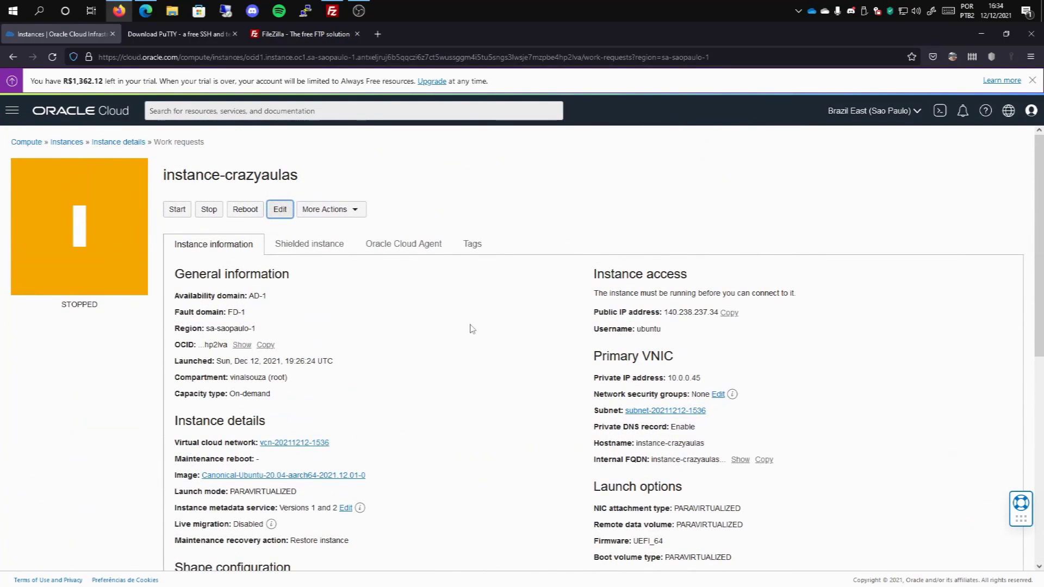